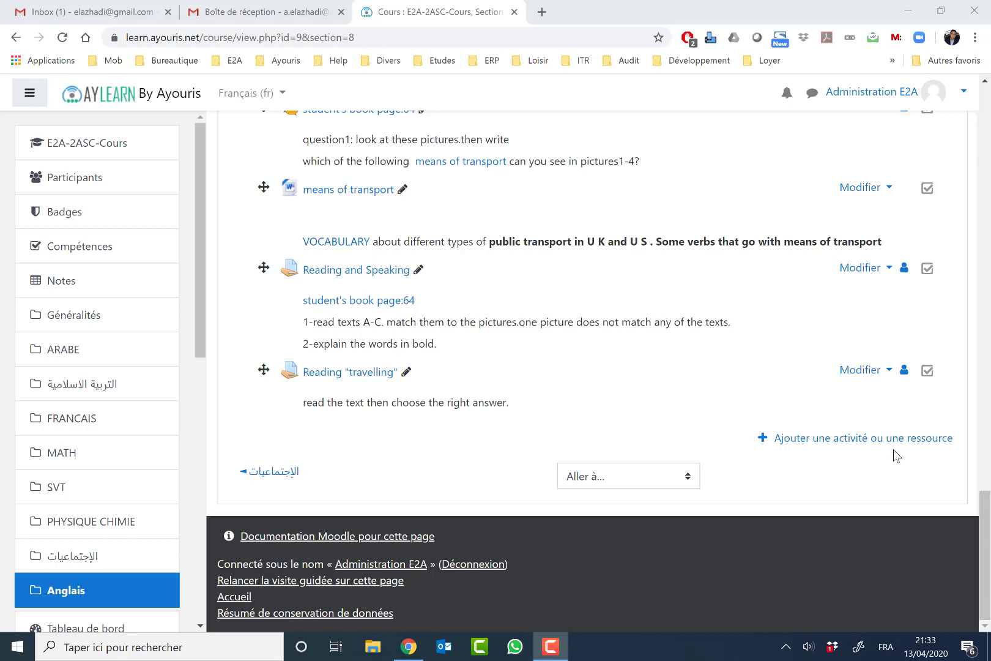
# Step: Add a new Test activity to the Anglais section of the course
pyautogui.click(814, 439)
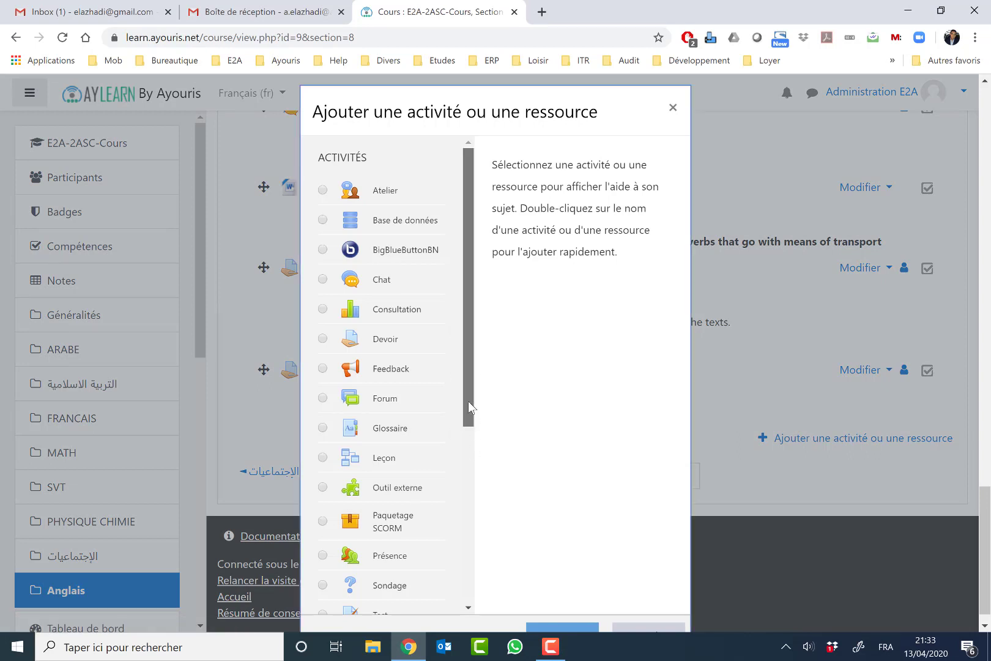
pyautogui.moveTo(467, 401); pyautogui.dragTo(464, 474)
pyautogui.click(399, 493)
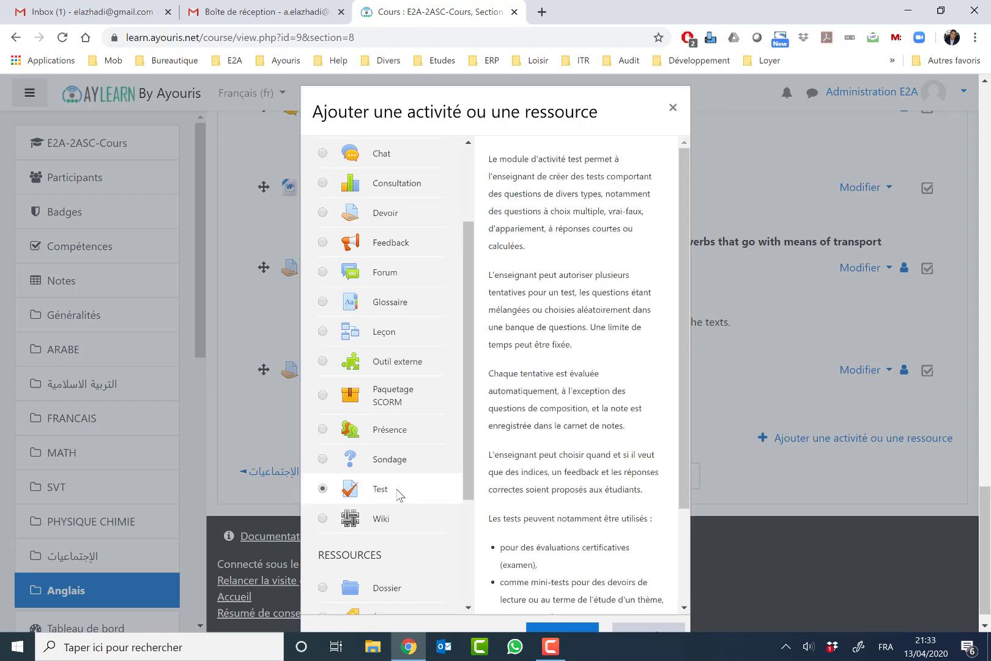
pyautogui.click(552, 629)
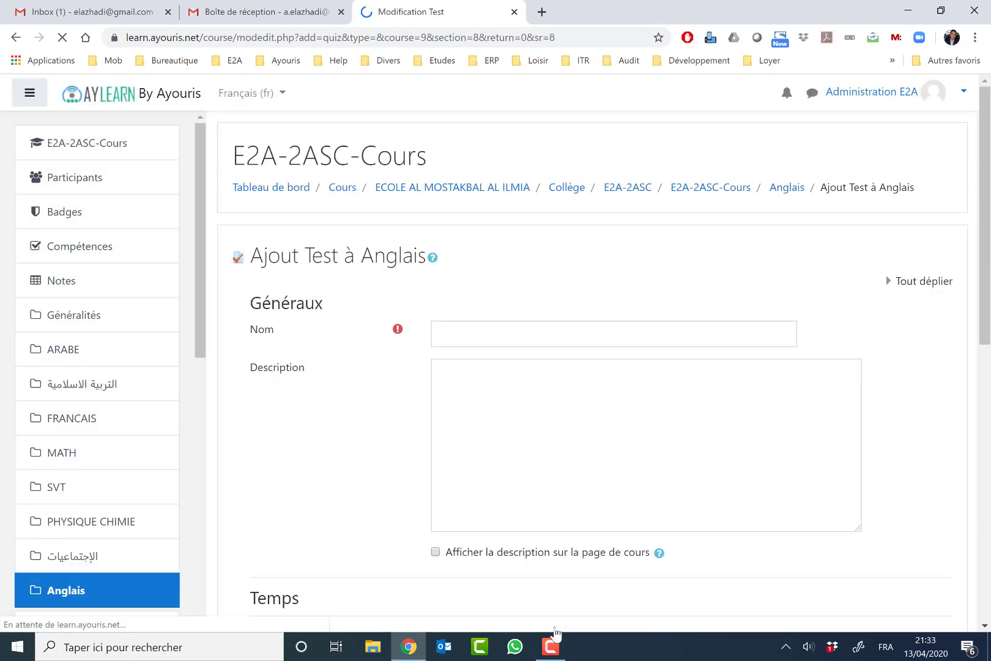
# Step: Name the test "Test de validation des connaissances"
pyautogui.click(533, 338)
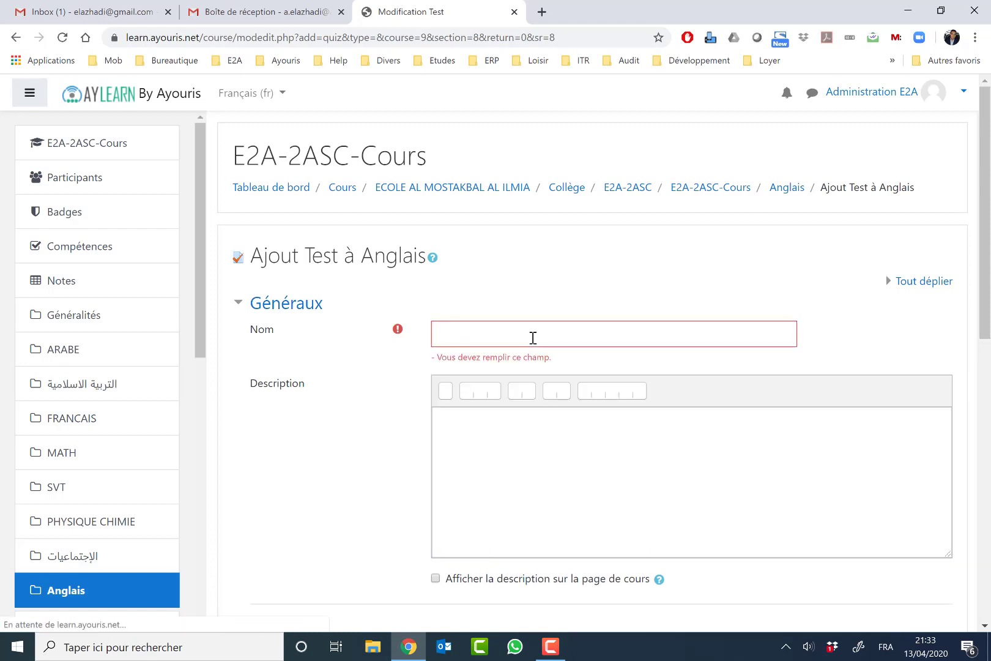
pyautogui.click(533, 339)
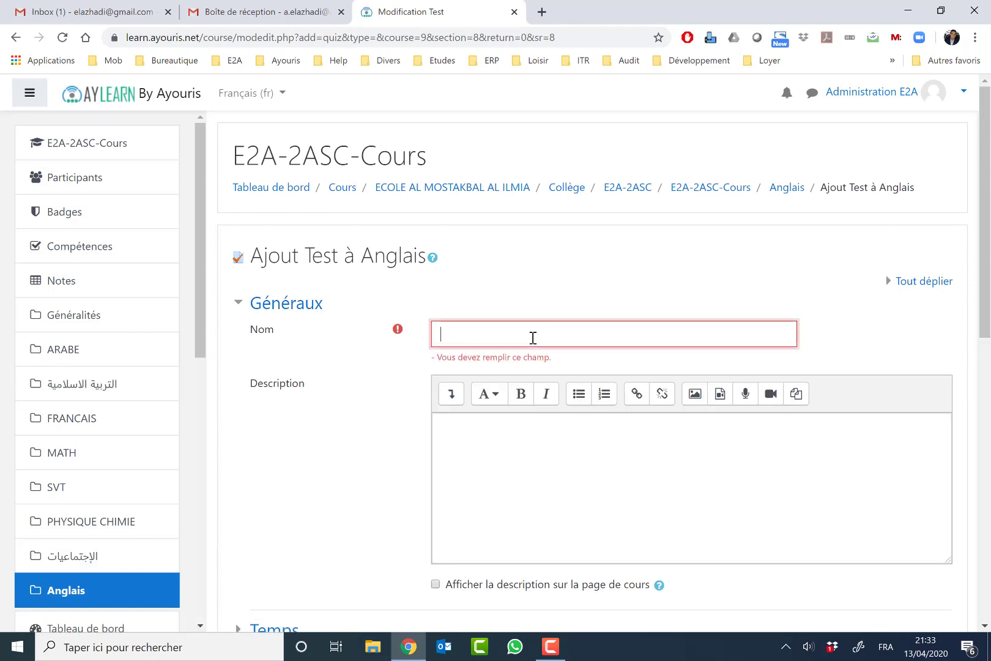
pyautogui.write('Te')
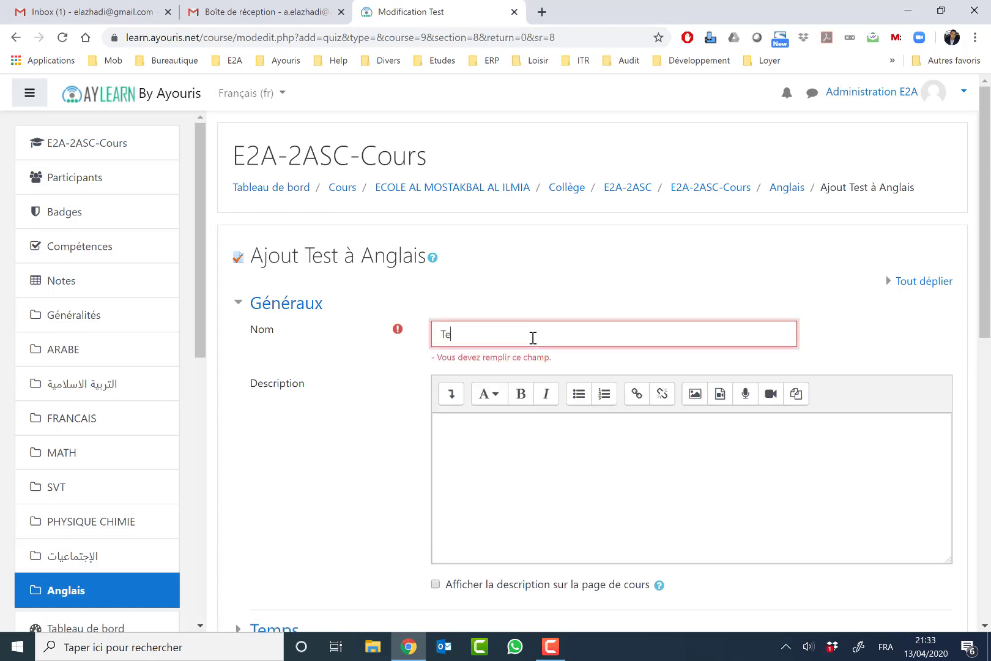
pyautogui.write('st de validation des connaissances')
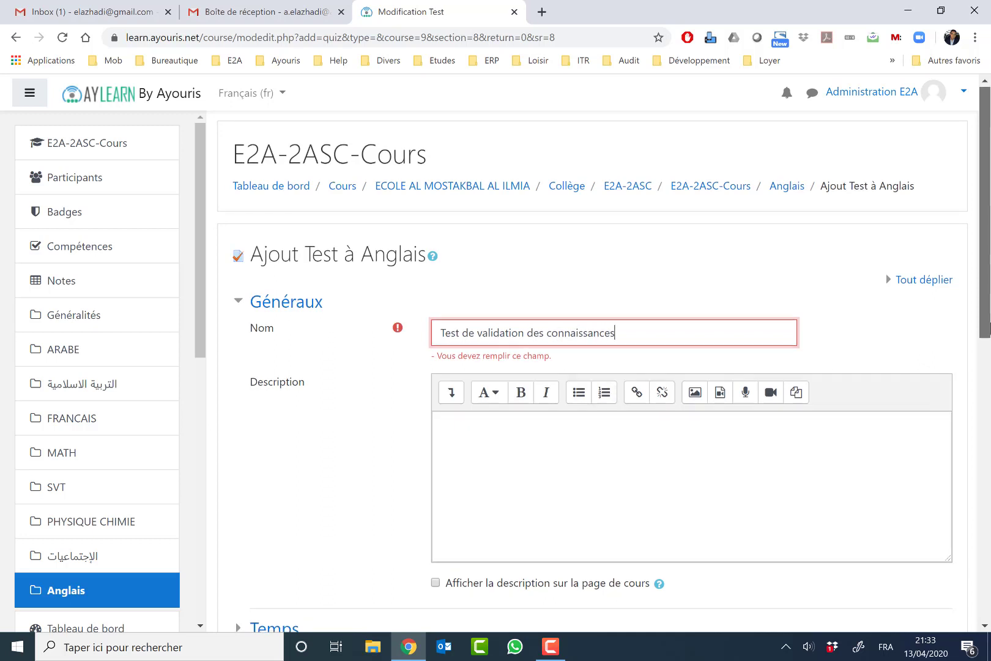
# Step: Enter the description "Un test de validation de connaissance de grammaire" and have it shown on the course page
pyautogui.scroll(-2, 661, 344)
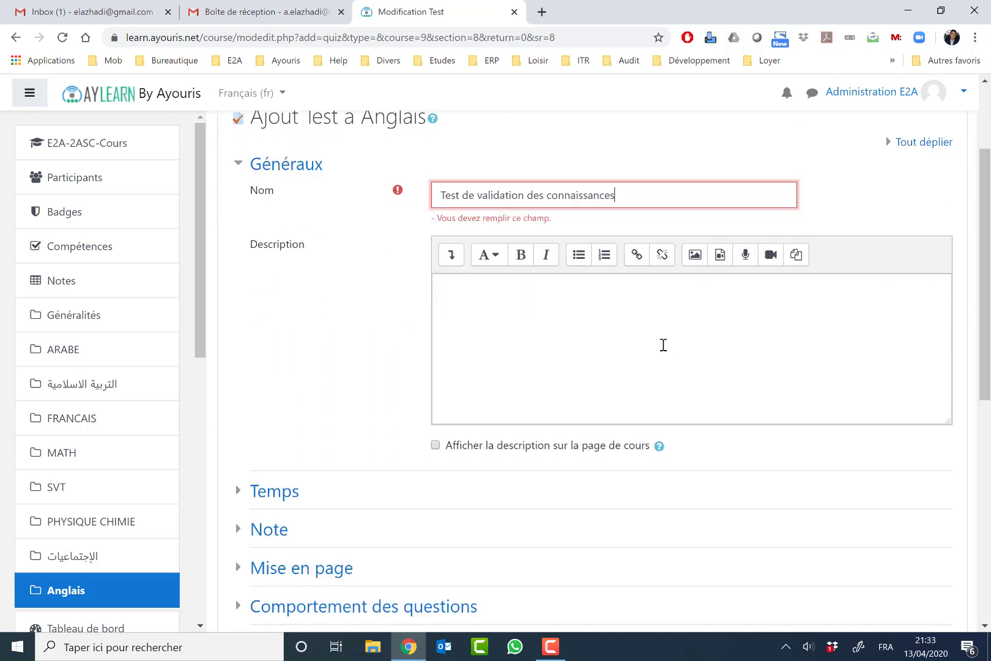
pyautogui.click(658, 344)
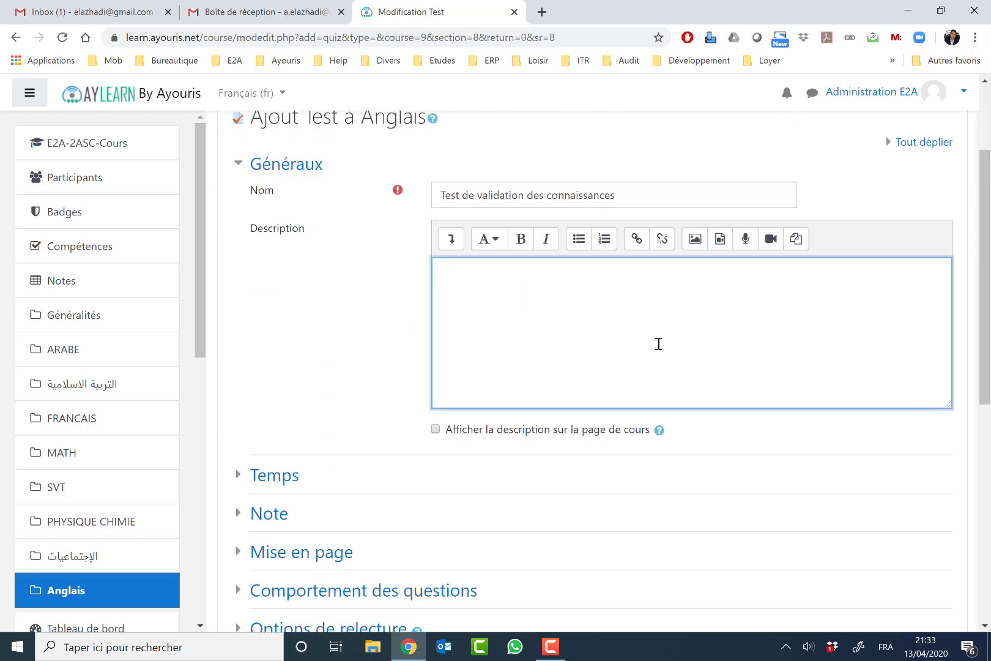
pyautogui.write('Un test de validation de conn')
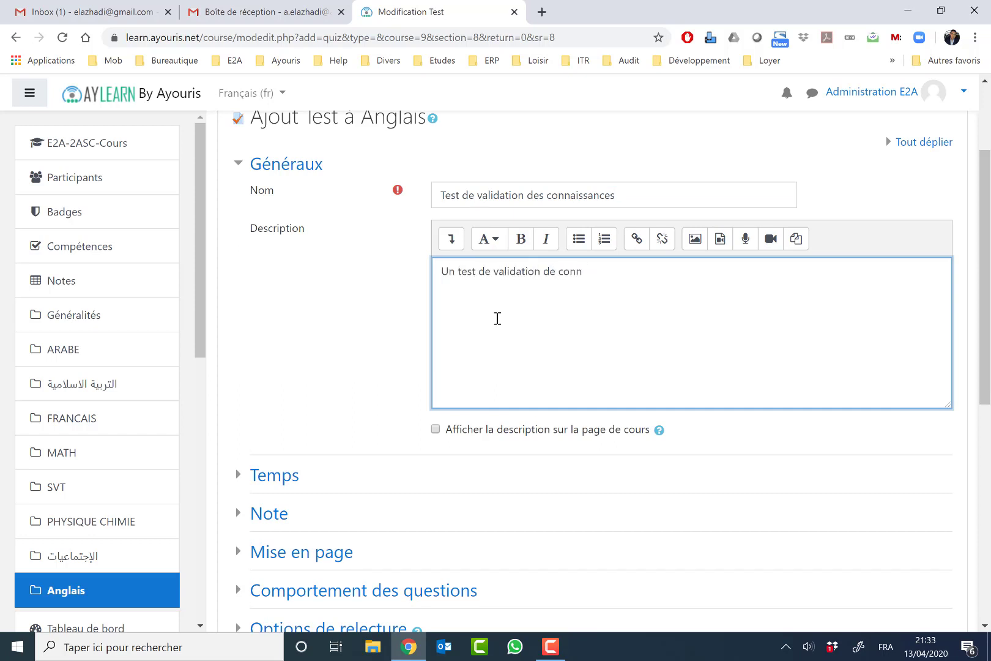
pyautogui.write('naissance de gramairemaire')
pyautogui.click(436, 429)
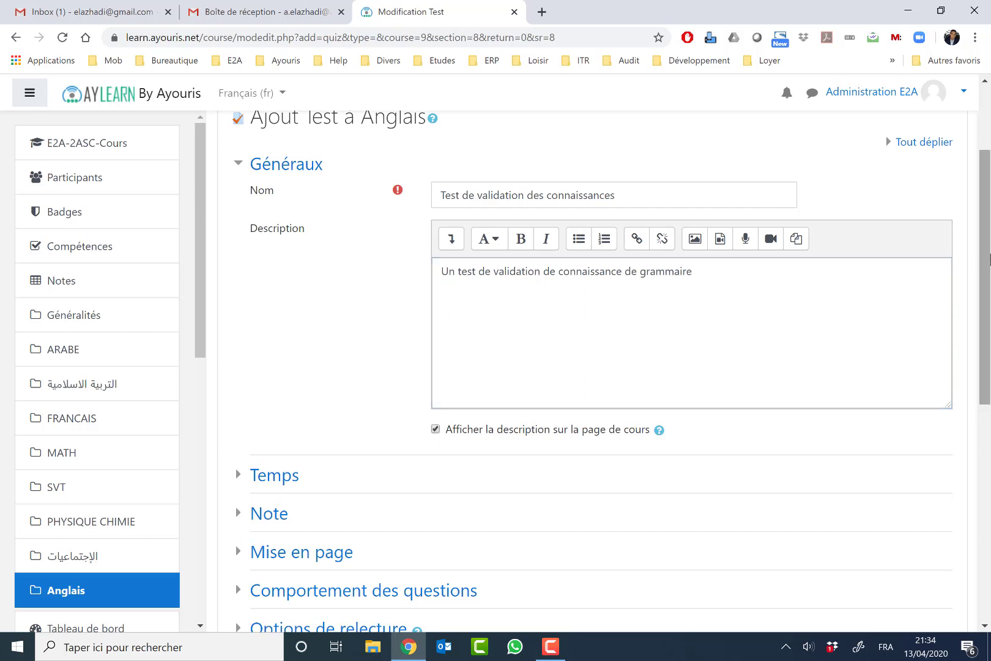
# Step: Enable the test's opening date in the Temps settings and set it to 14 April 2020 at 00:00
pyautogui.moveTo(989, 260); pyautogui.dragTo(989, 331)
pyautogui.click(288, 329)
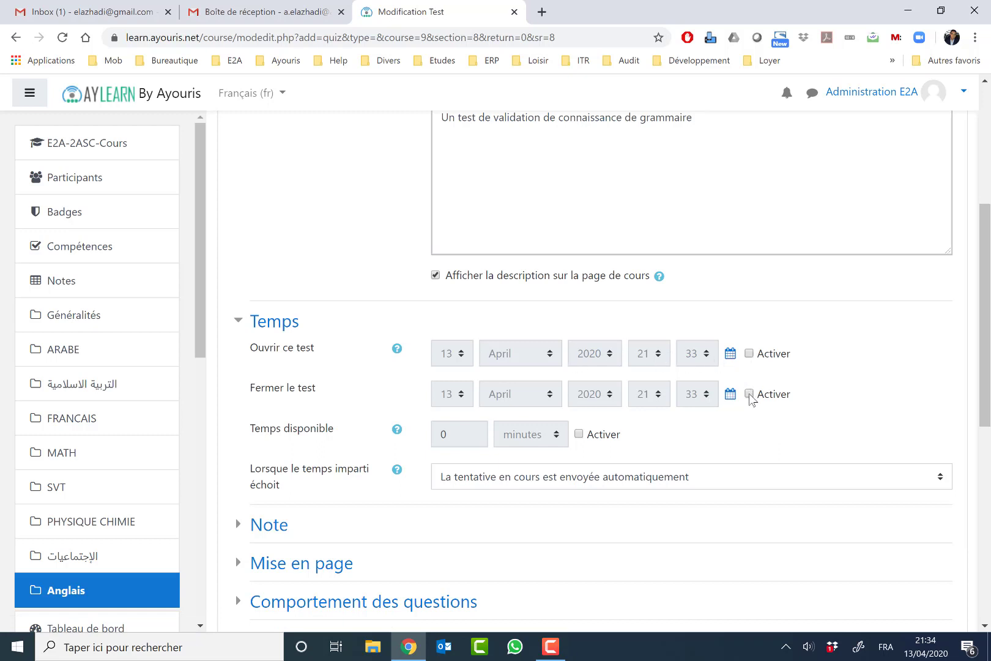
pyautogui.click(749, 353)
pyautogui.click(451, 353)
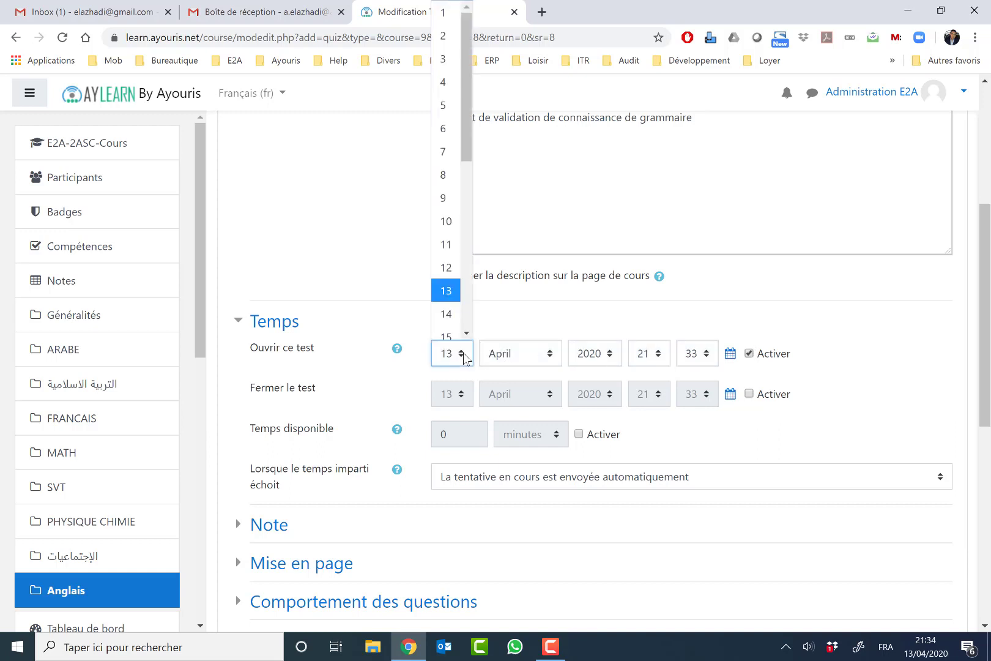
pyautogui.click(451, 311)
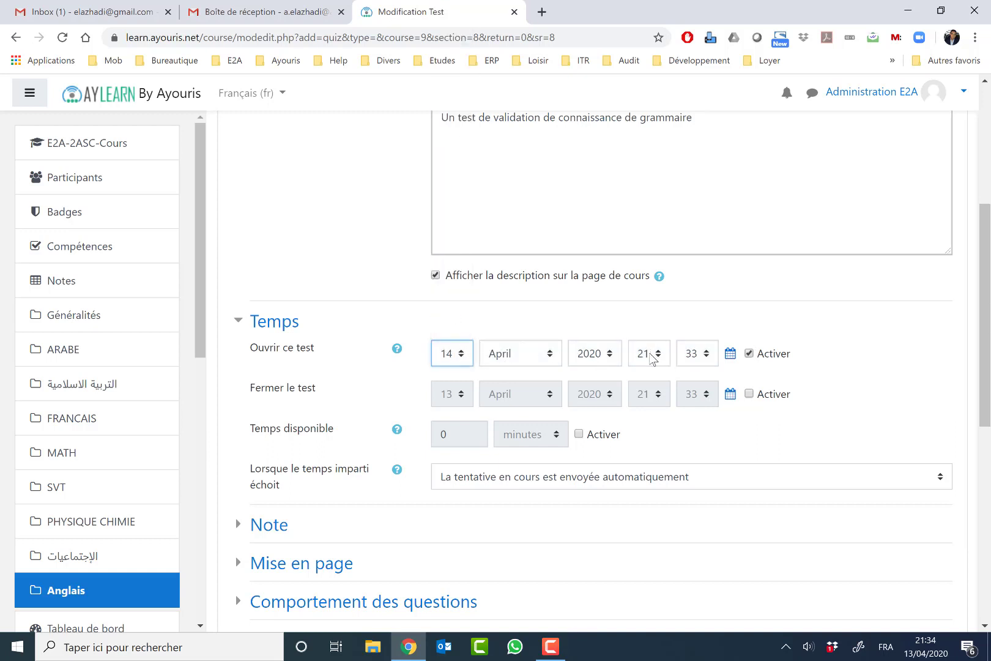
pyautogui.click(652, 354)
pyautogui.moveTo(664, 235); pyautogui.dragTo(651, 61)
pyautogui.click(643, 17)
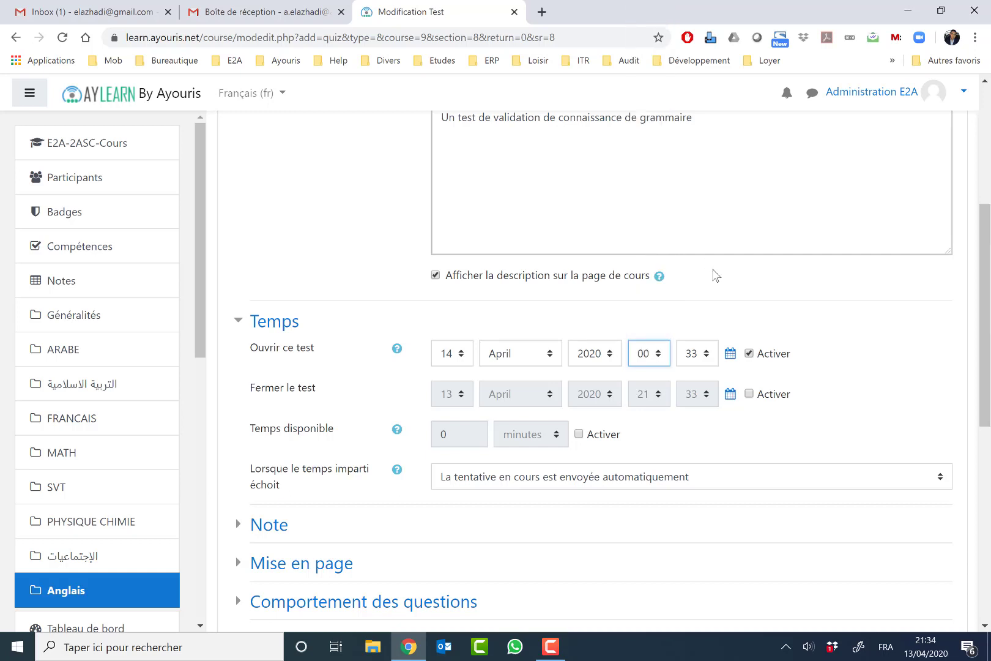
pyautogui.click(692, 353)
pyautogui.moveTo(708, 166); pyautogui.dragTo(711, 21)
pyautogui.click(699, 17)
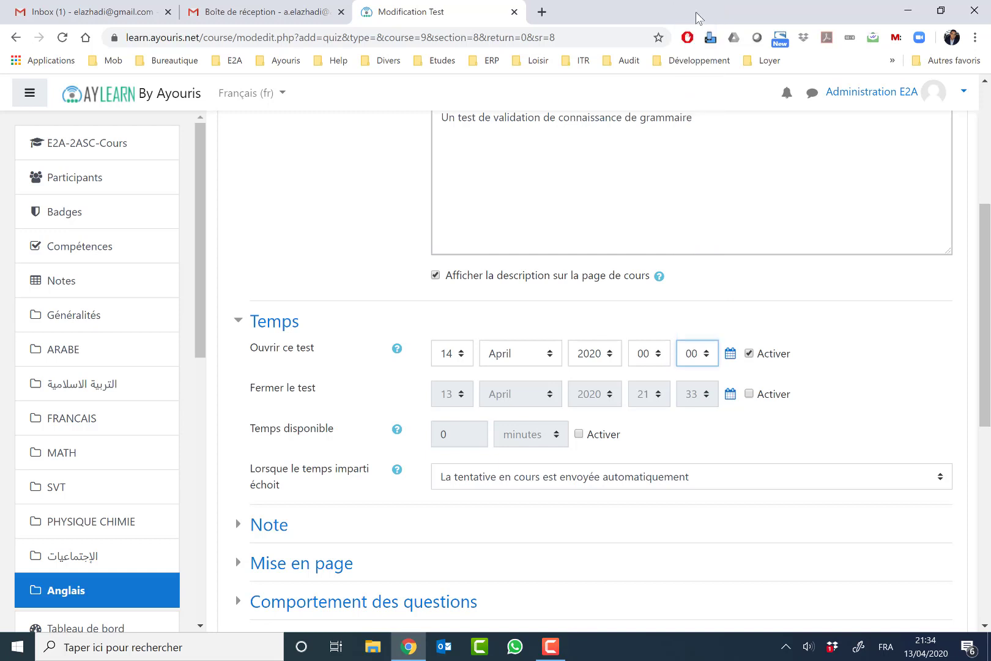
# Step: Enable the test's closing date and set its day to 16 April 2020
pyautogui.click(749, 394)
pyautogui.click(446, 398)
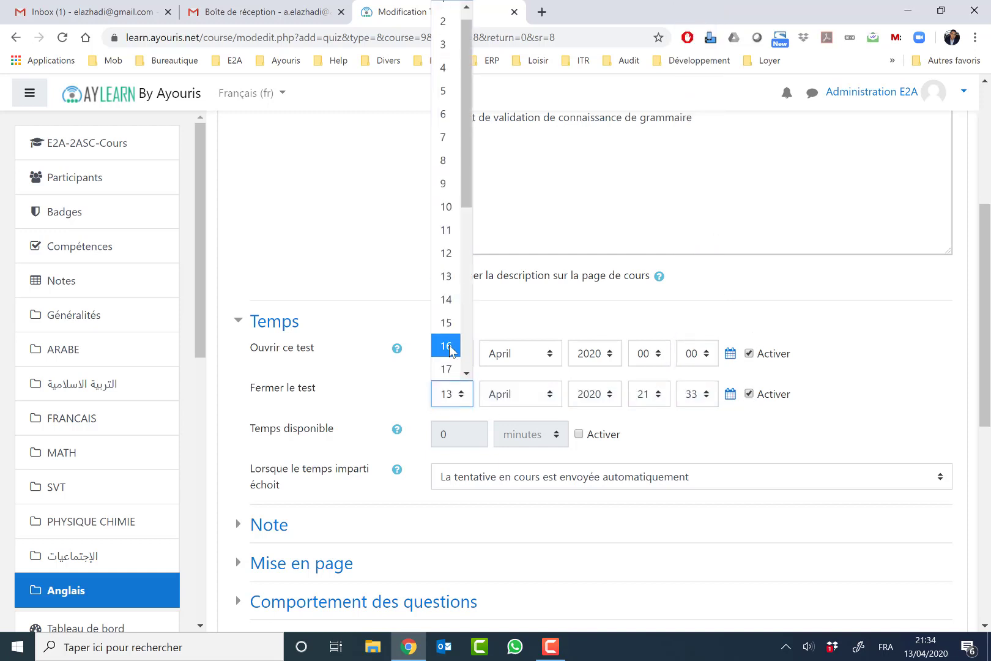
pyautogui.click(445, 348)
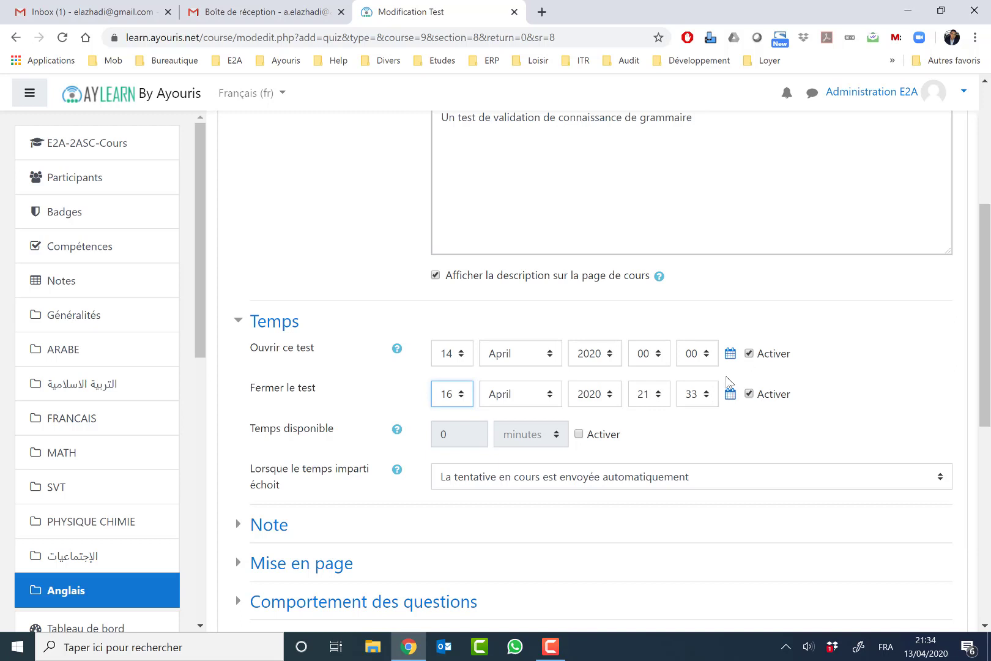
# Step: Disable both the opening and closing dates of the test
pyautogui.click(750, 354)
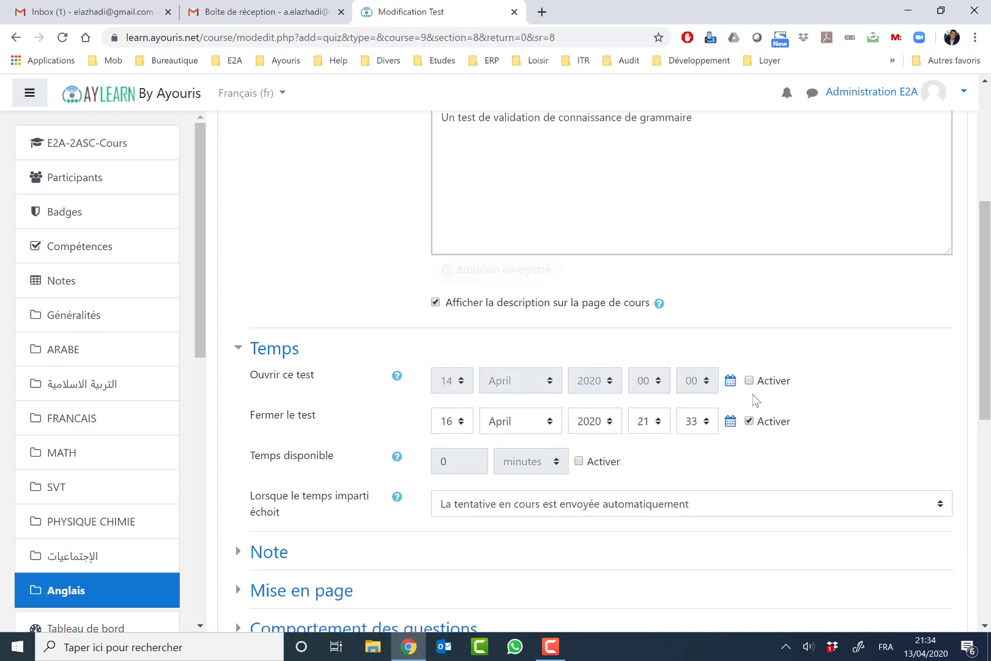
pyautogui.click(749, 421)
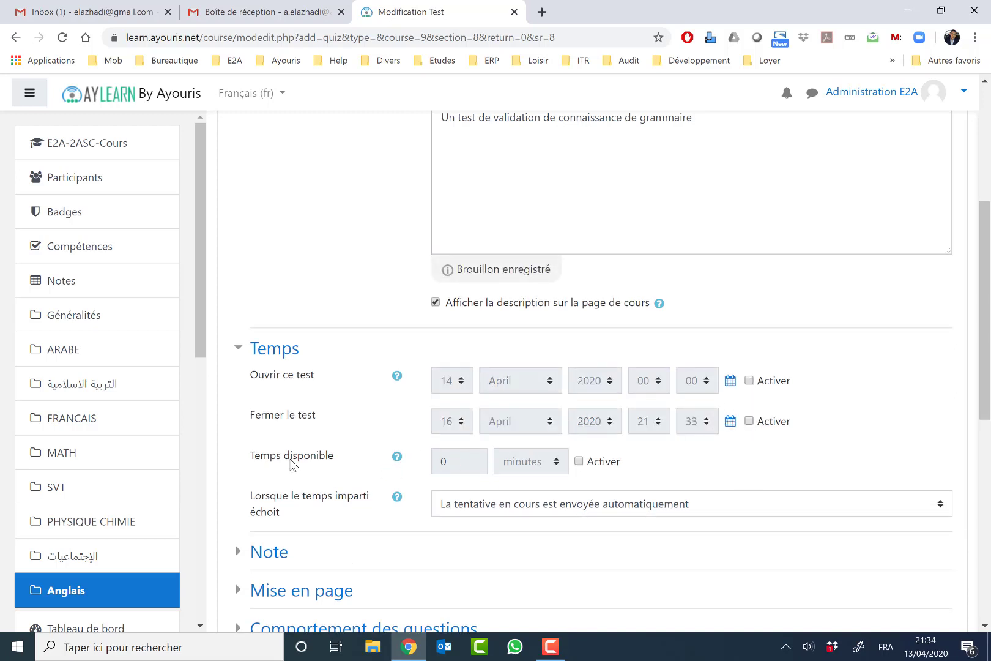
# Step: Enable the available time limit (Temps disponible) and set it to 10 minutes
pyautogui.moveTo(250, 456); pyautogui.dragTo(345, 463)
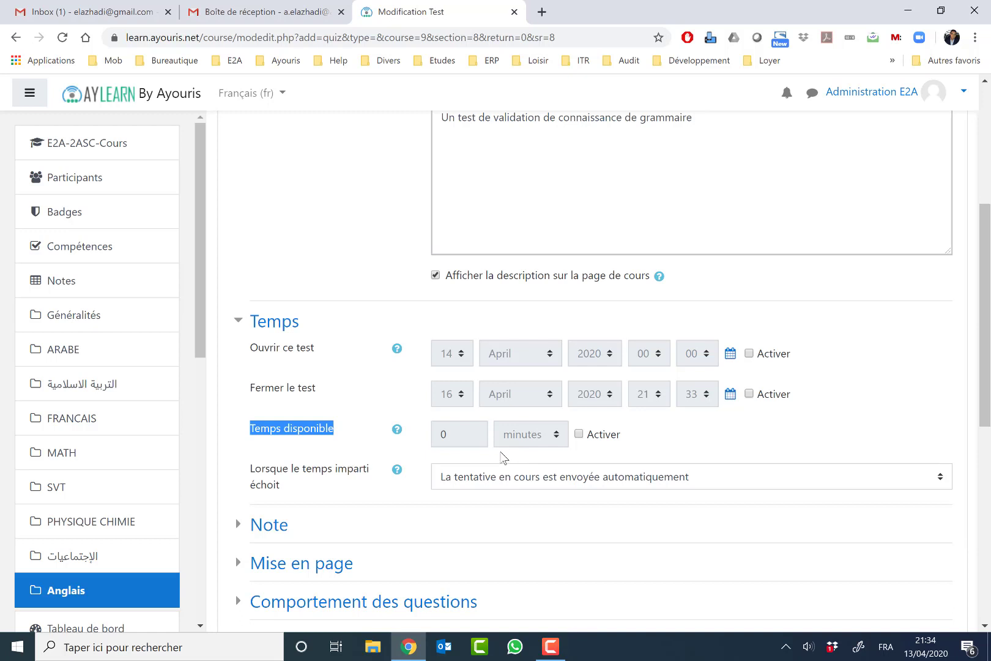
pyautogui.click(581, 435)
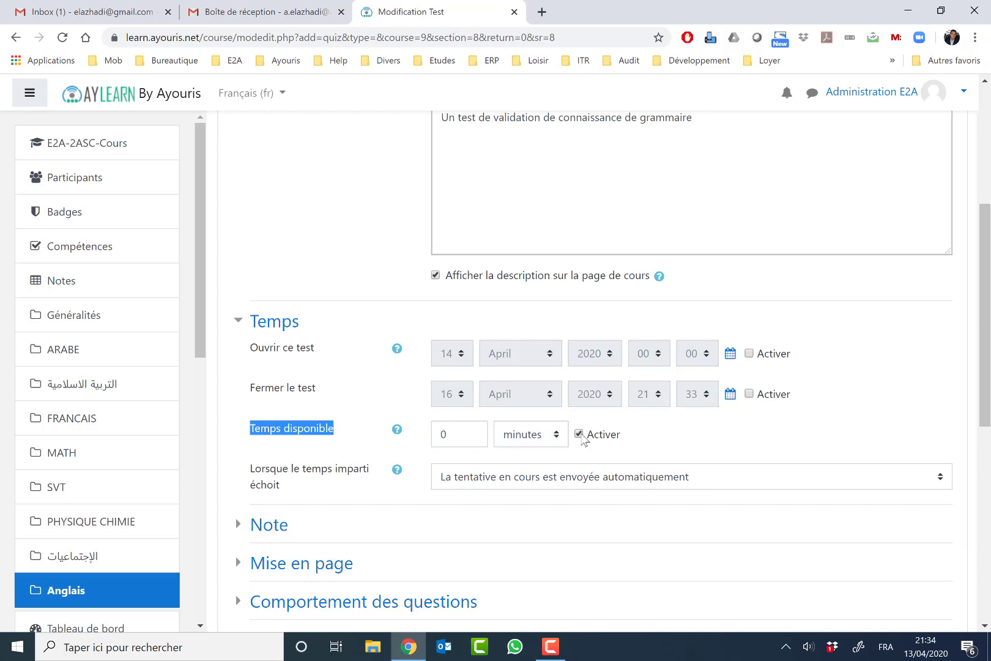
pyautogui.doubleClick(436, 428)
pyautogui.click(535, 437)
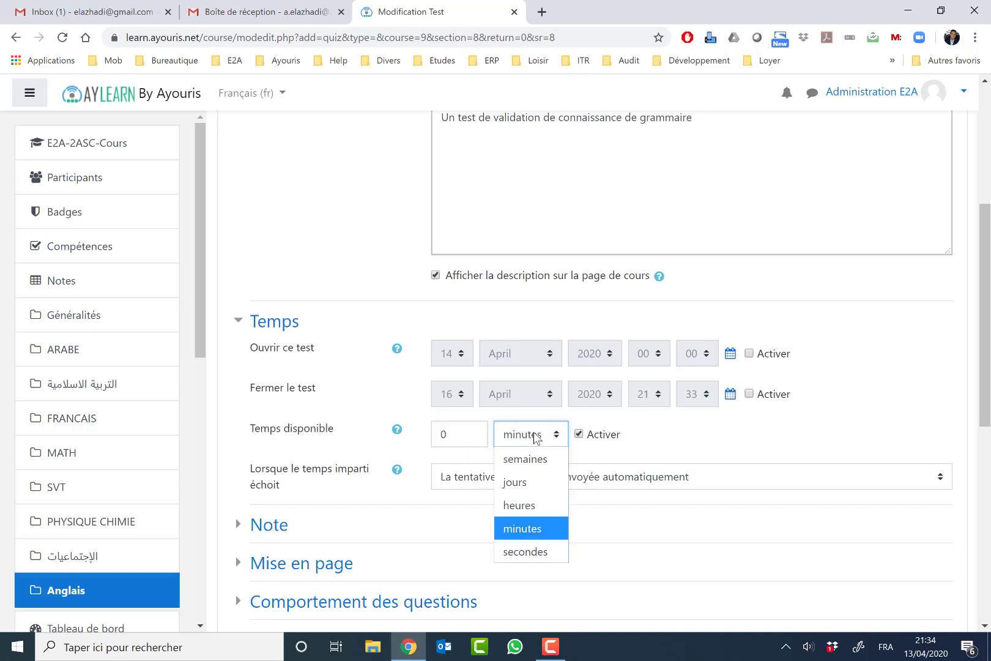
pyautogui.click(530, 530)
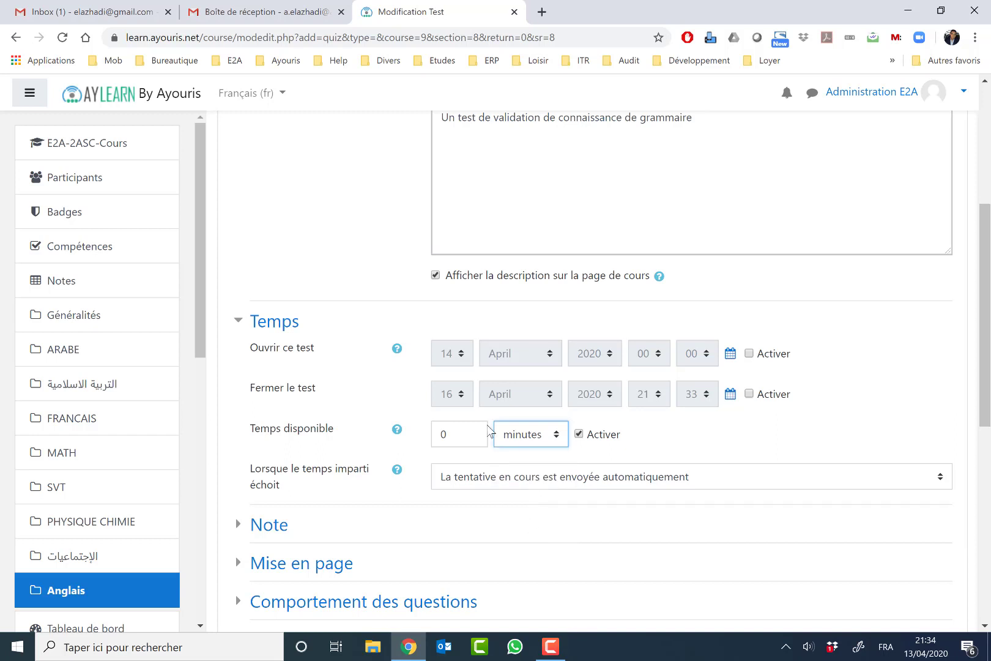
pyautogui.doubleClick(468, 434)
pyautogui.write('10')
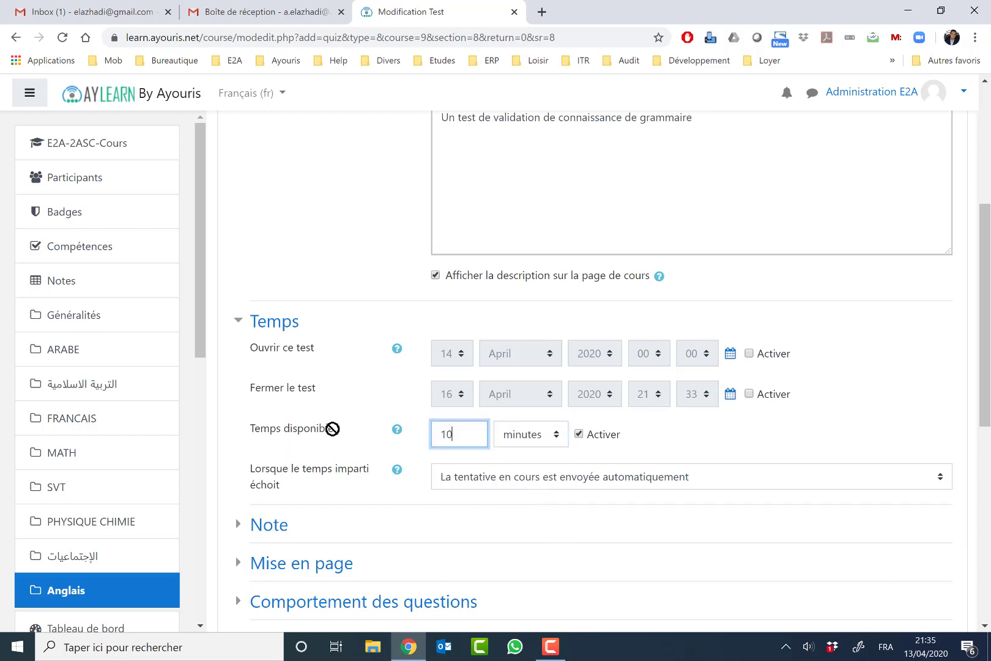
# Step: Review the available behaviours for when the allotted time expires, without changing the selected one
pyautogui.moveTo(987, 357); pyautogui.dragTo(989, 390)
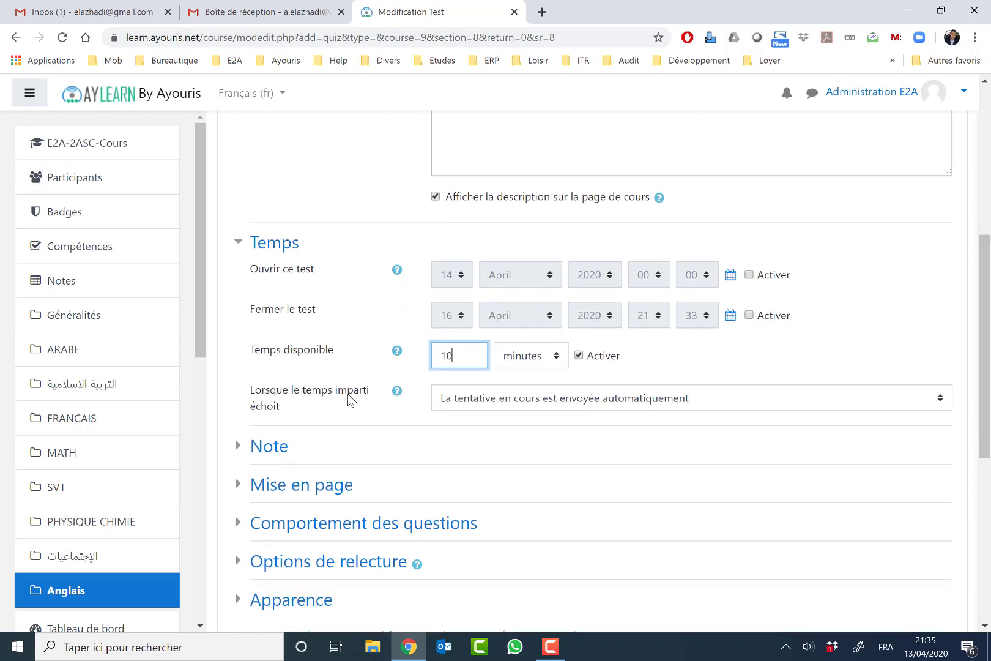
pyautogui.click(470, 404)
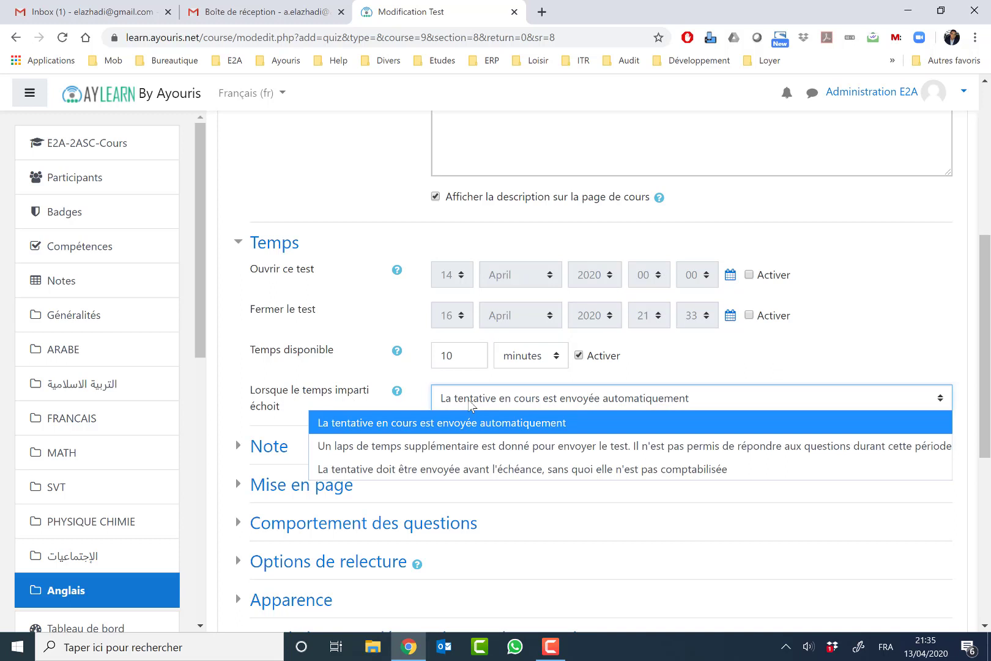
pyautogui.click(470, 404)
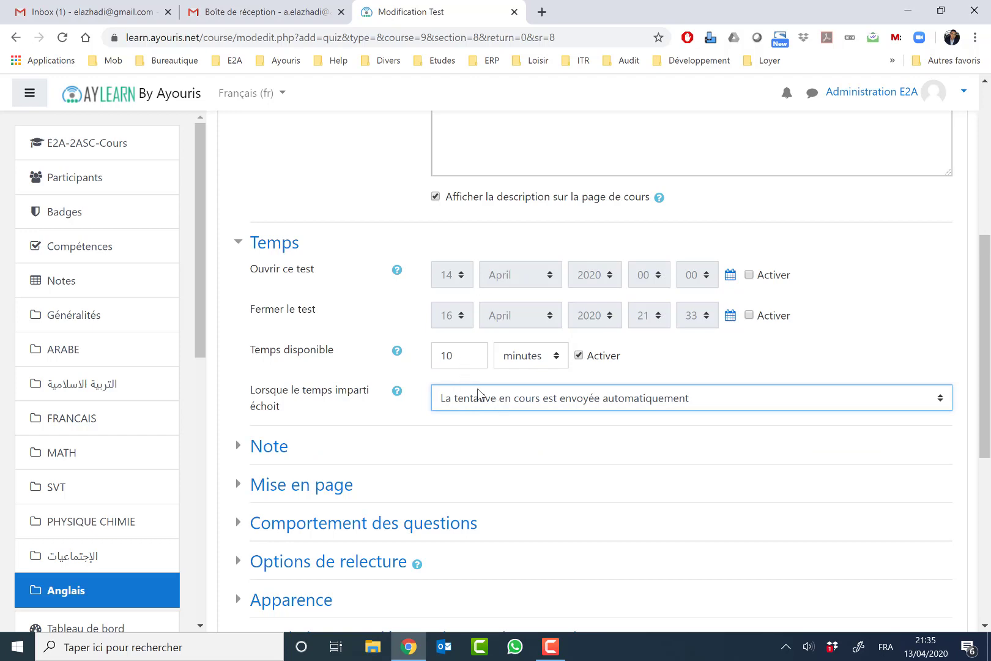
# Step: Set the number of allowed attempts to 2 in the Note settings
pyautogui.scroll(-2, 480, 395)
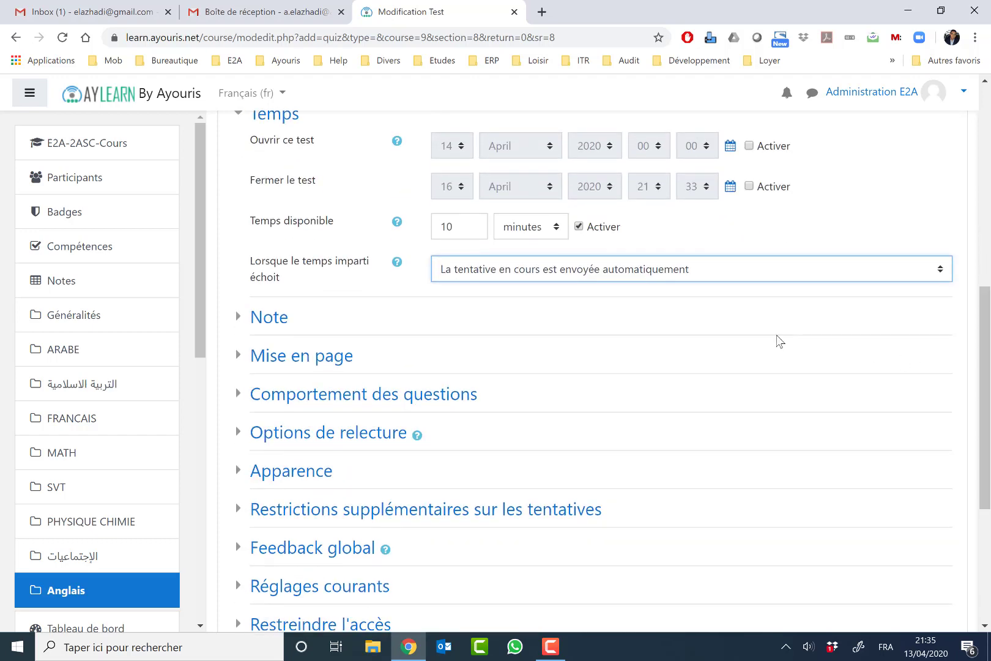
pyautogui.click(269, 319)
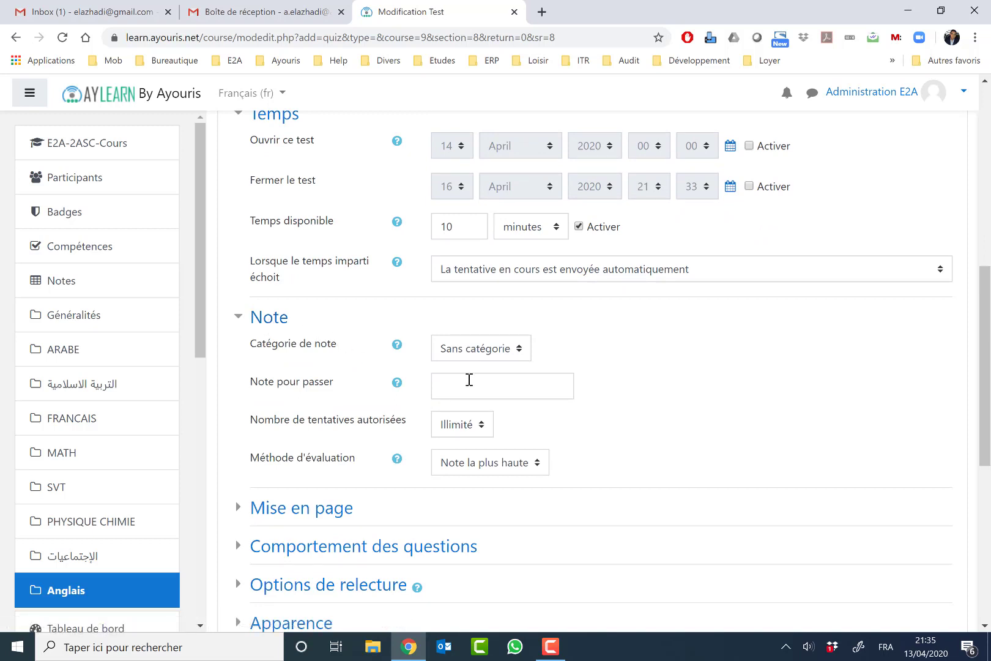
pyautogui.click(469, 380)
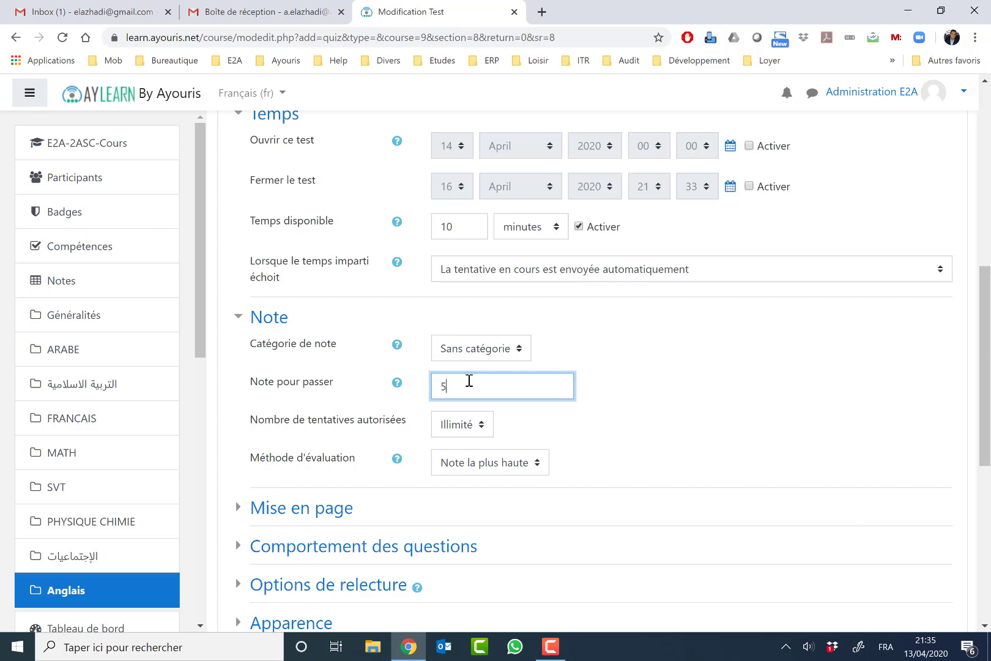
pyautogui.click(457, 429)
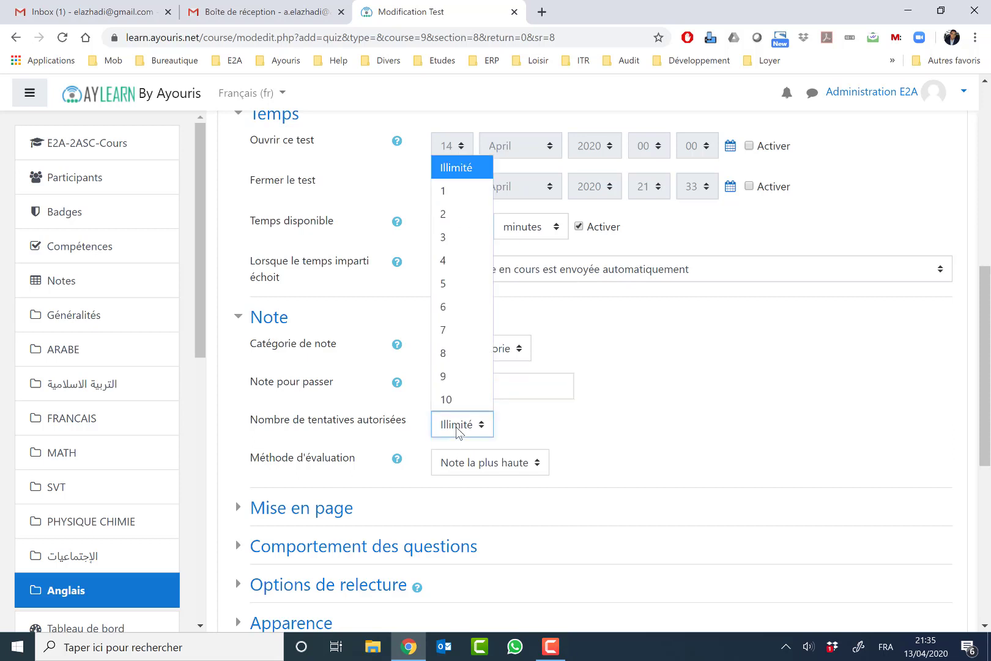
pyautogui.click(457, 429)
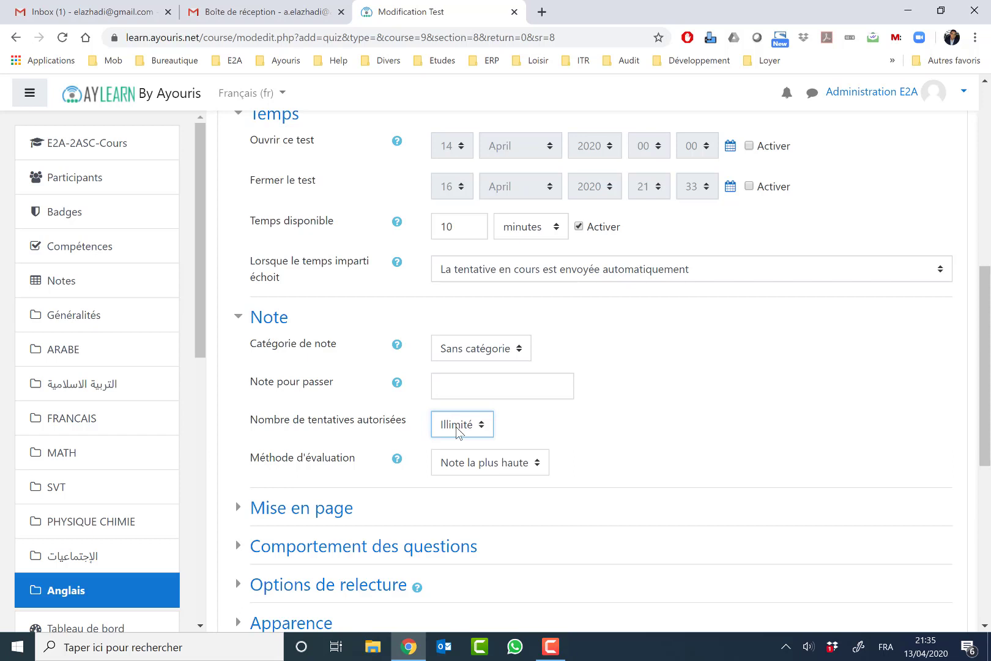
pyautogui.click(457, 430)
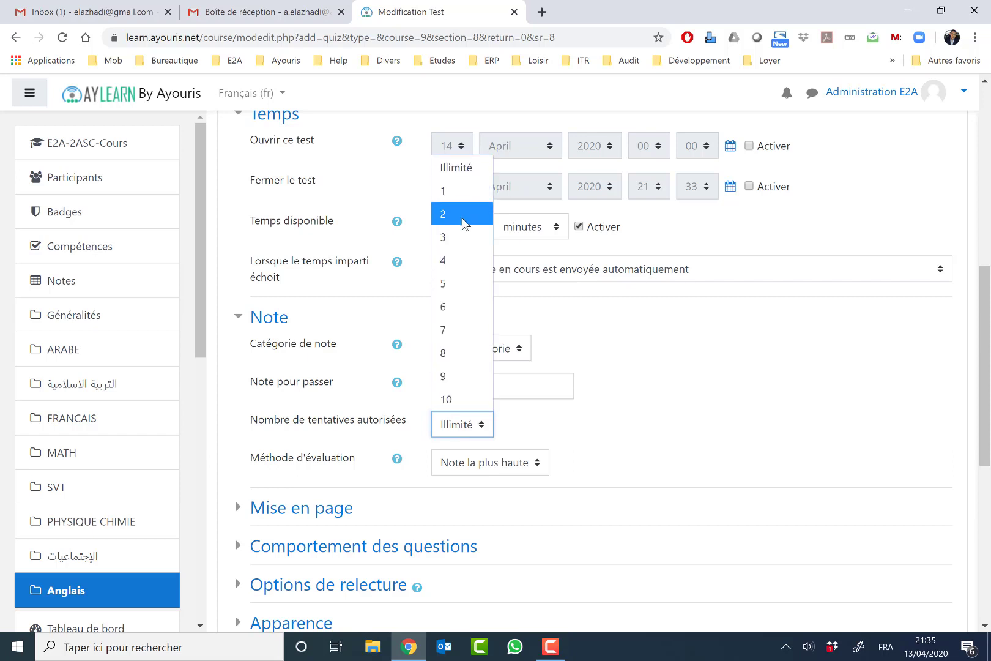
pyautogui.click(465, 225)
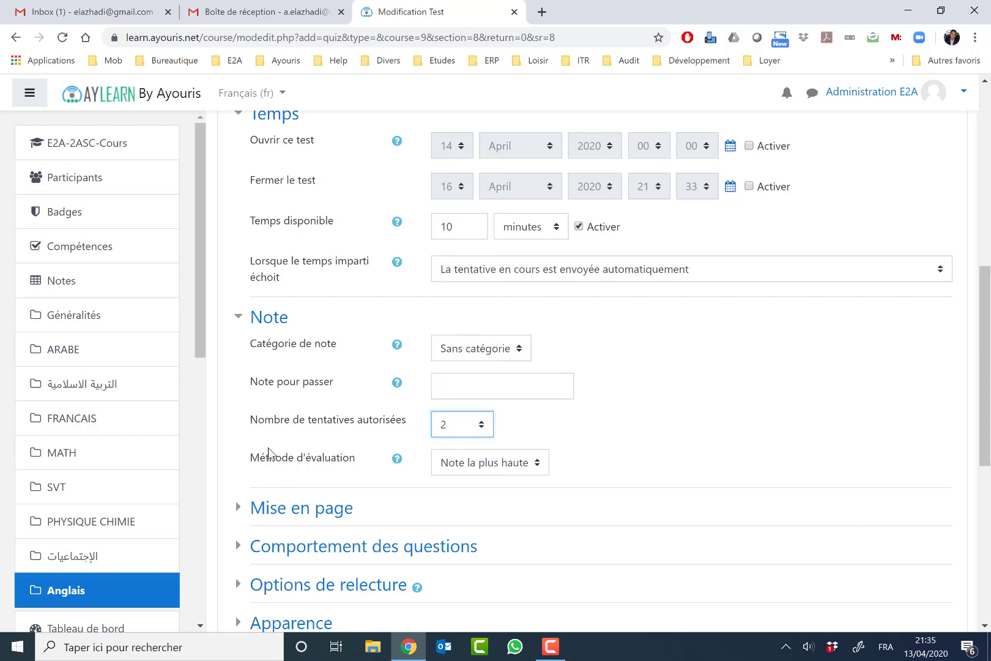
# Step: Choose "Note la plus haute" as the evaluation method (Méthode d'évaluation) for the test
pyautogui.moveTo(248, 465); pyautogui.dragTo(361, 462)
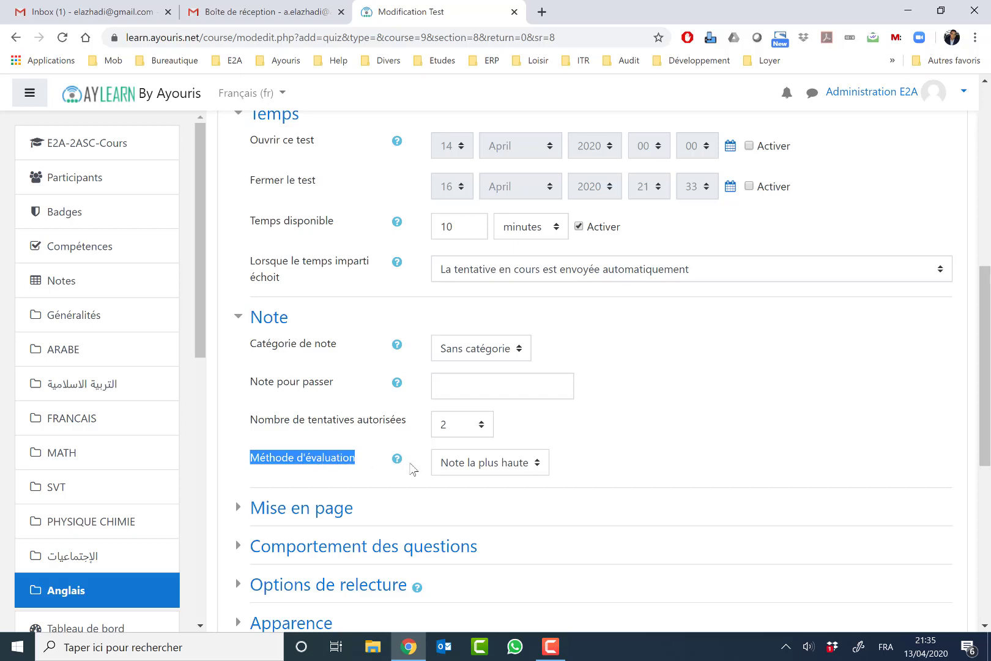
pyautogui.click(481, 472)
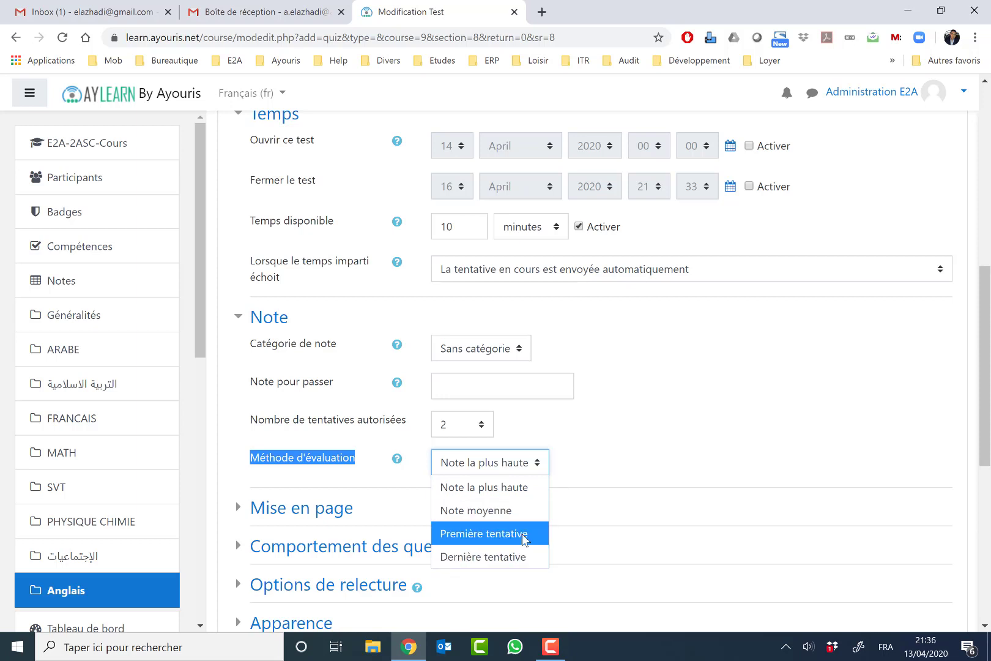
pyautogui.click(530, 486)
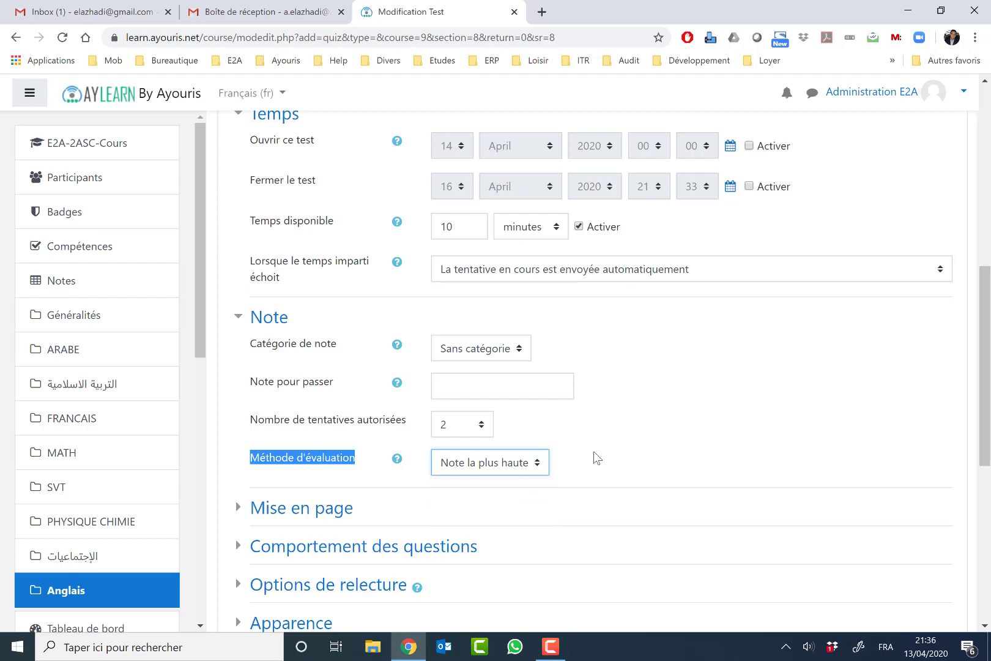
# Step: Review the Nouvelle page options in the Mise en page settings, keeping the current choice
pyautogui.scroll(-5, 407, 259)
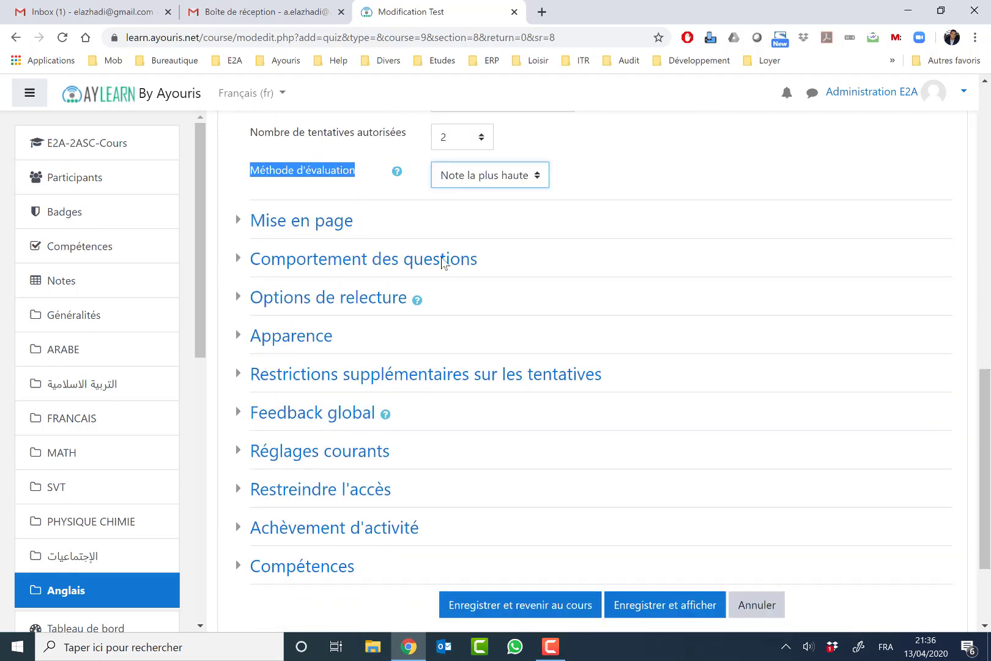
pyautogui.click(325, 221)
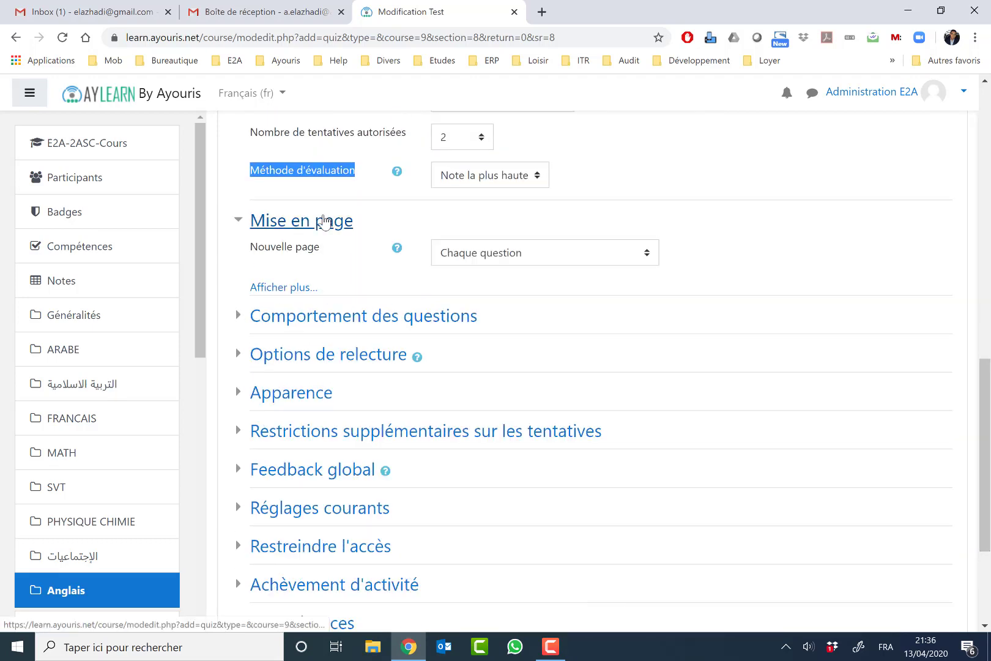
pyautogui.click(477, 255)
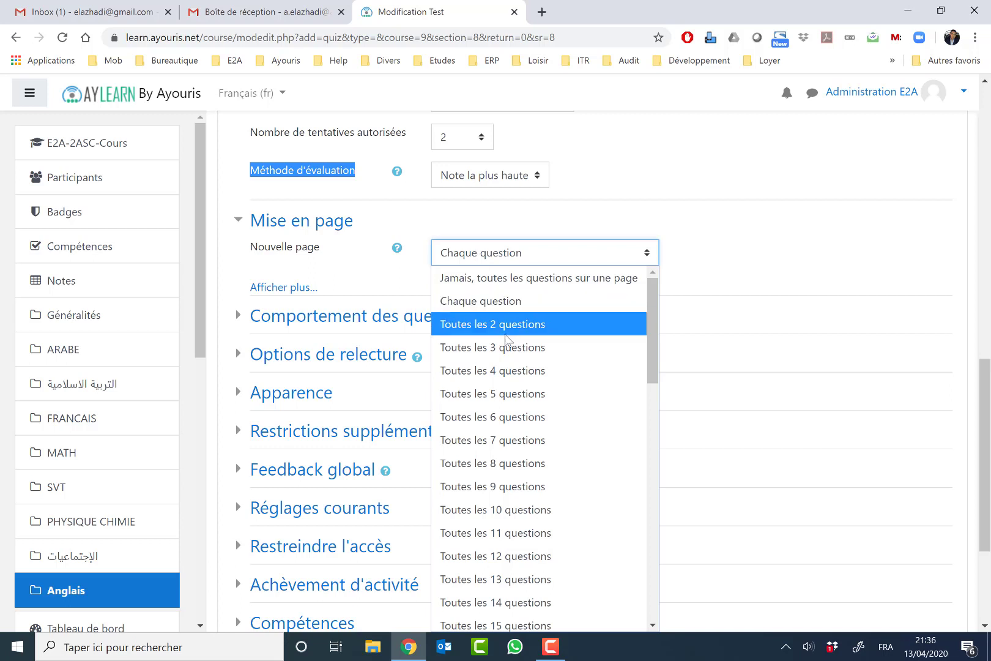
pyautogui.click(736, 225)
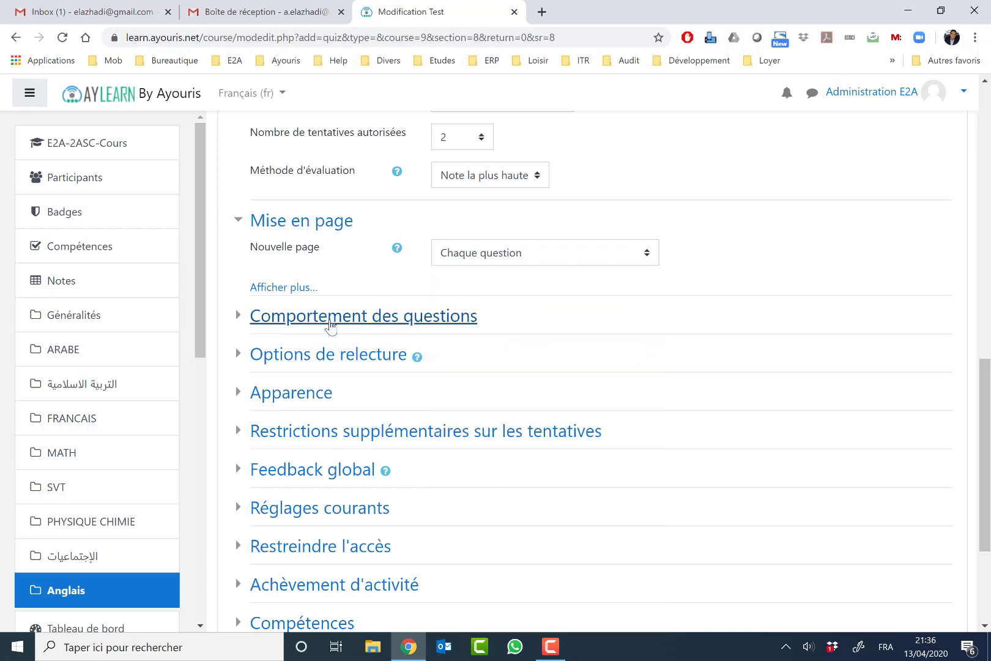
# Step: Expand the Comportement des questions settings, and save and display the test without changing them
pyautogui.click(316, 319)
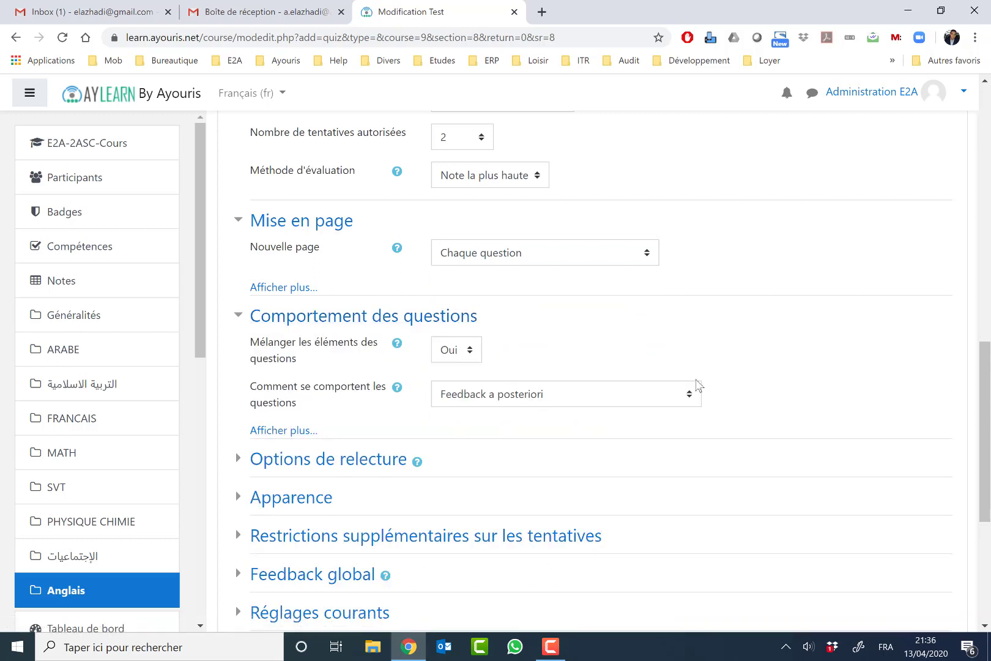
pyautogui.moveTo(987, 393); pyautogui.dragTo(986, 581)
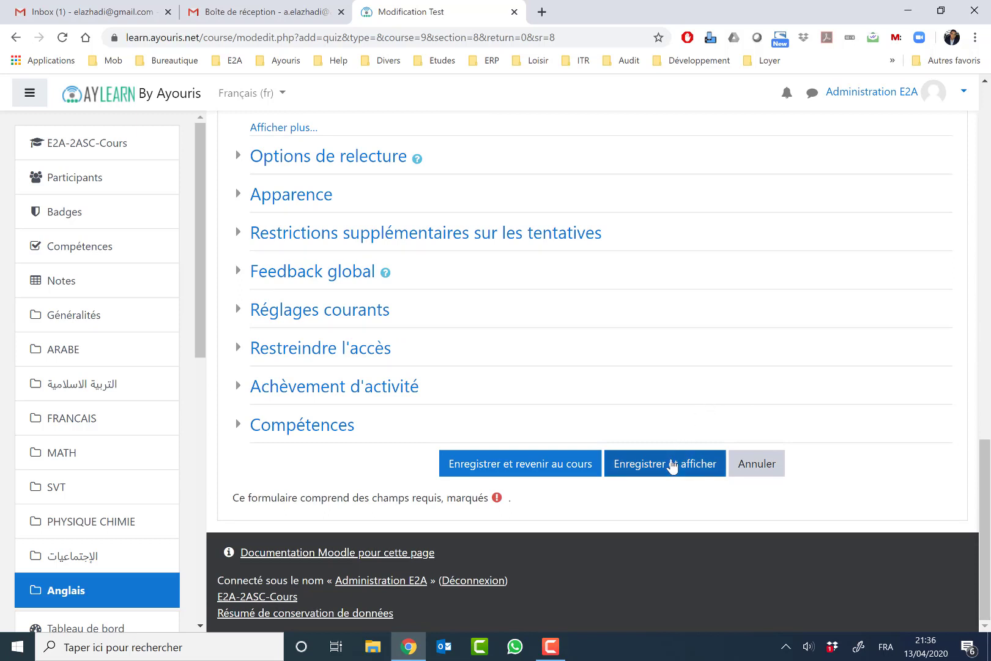
pyautogui.click(672, 466)
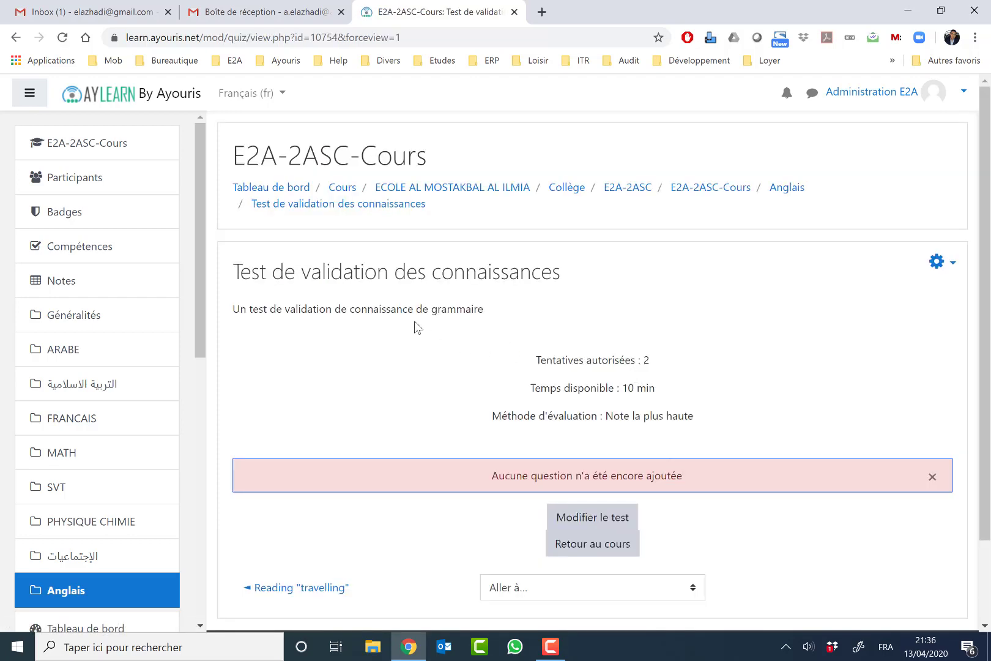
# Step: Review the saved test's title, description, allowed attempts, time limit, evaluation method and notice about its questions
pyautogui.moveTo(256, 275); pyautogui.dragTo(578, 276)
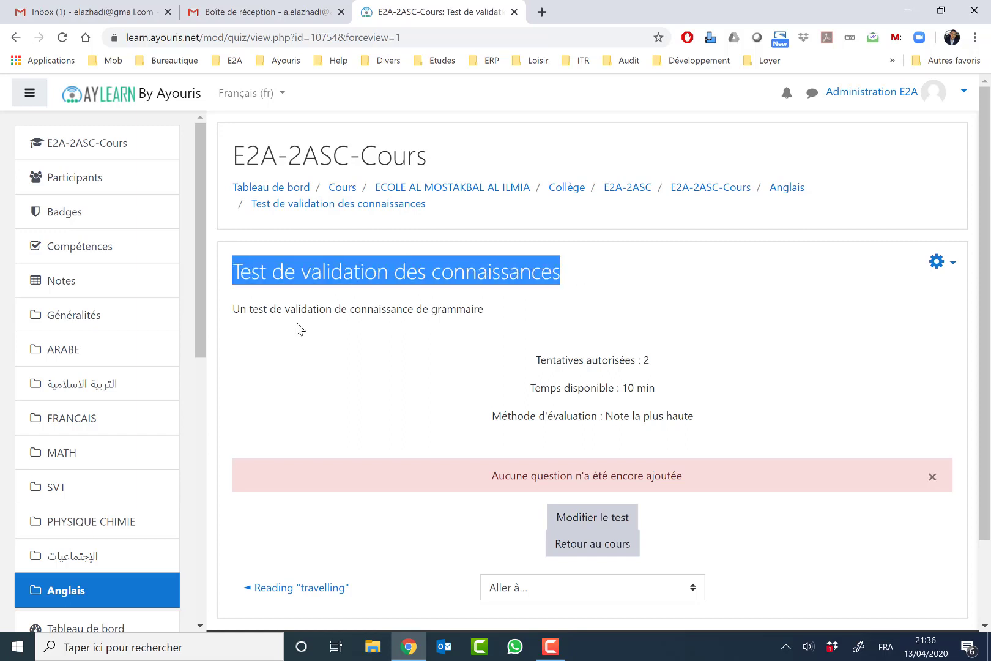
pyautogui.moveTo(237, 307); pyautogui.dragTo(486, 311)
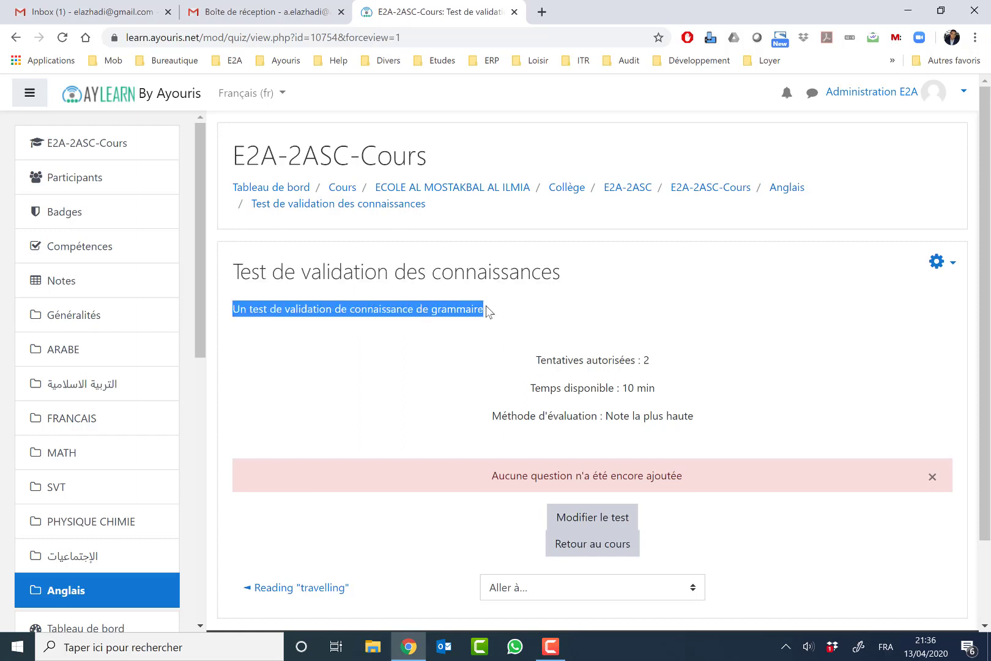
pyautogui.moveTo(535, 360); pyautogui.dragTo(657, 369)
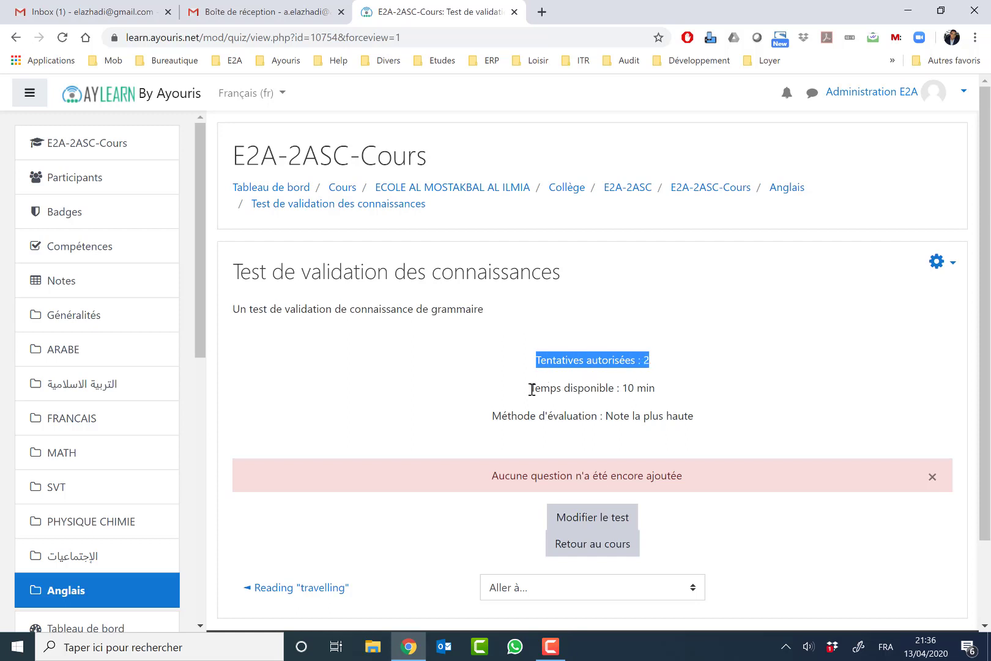
pyautogui.moveTo(531, 388); pyautogui.dragTo(673, 396)
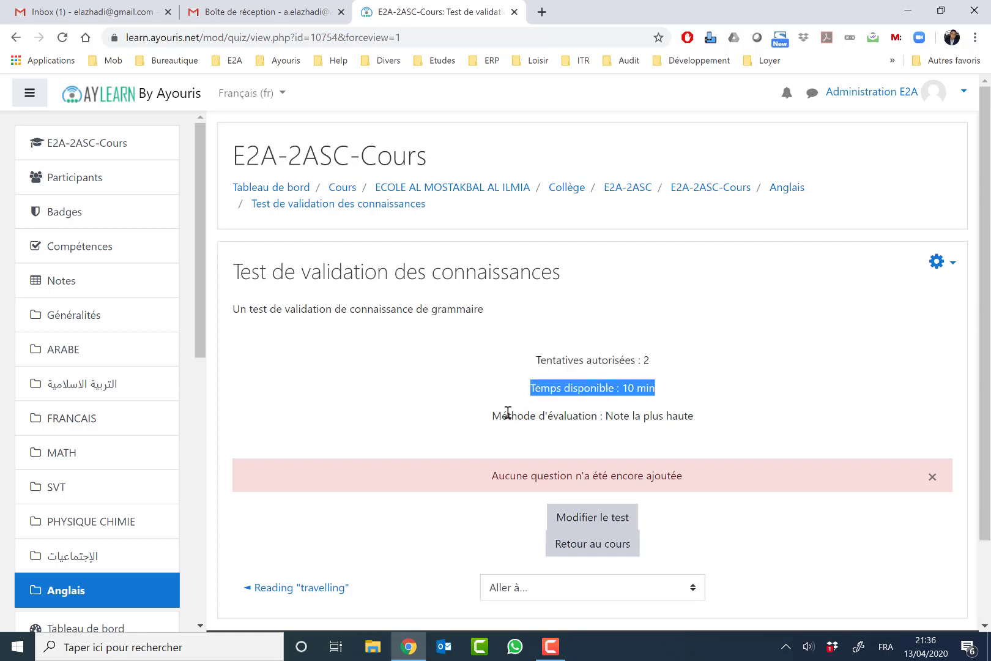
pyautogui.moveTo(501, 416); pyautogui.dragTo(709, 416)
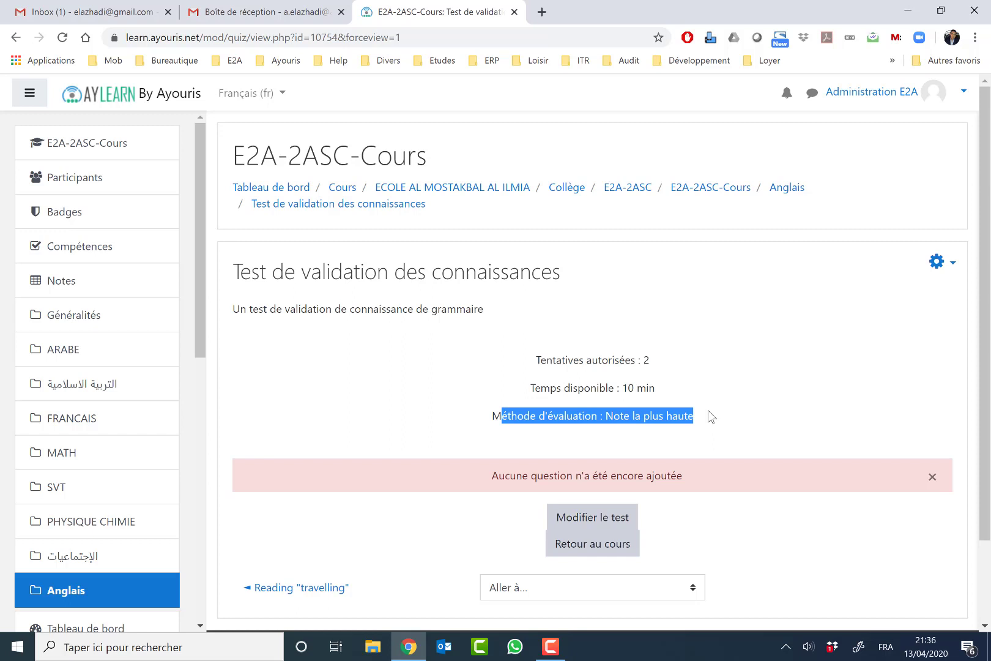
pyautogui.moveTo(492, 475); pyautogui.dragTo(718, 481)
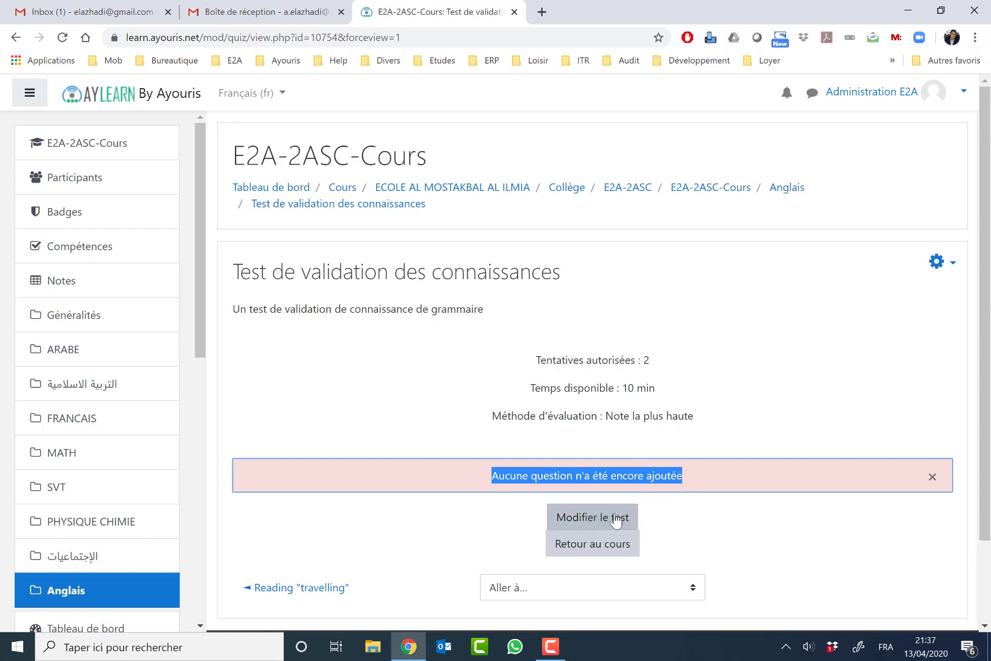
pyautogui.click(573, 471)
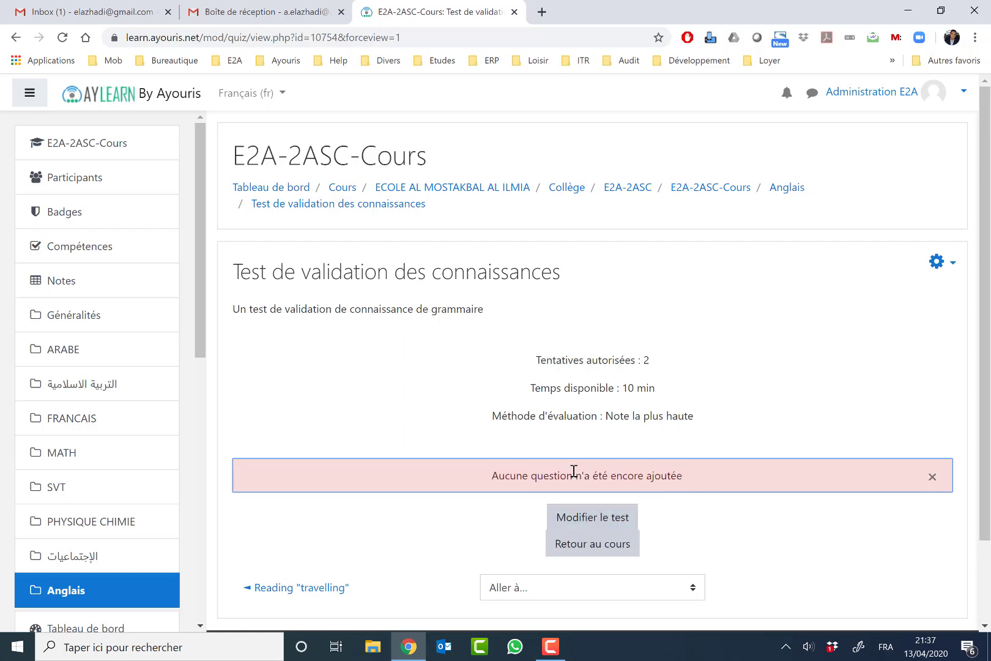
# Step: Open the test for editing and start adding a new question to it
pyautogui.click(599, 522)
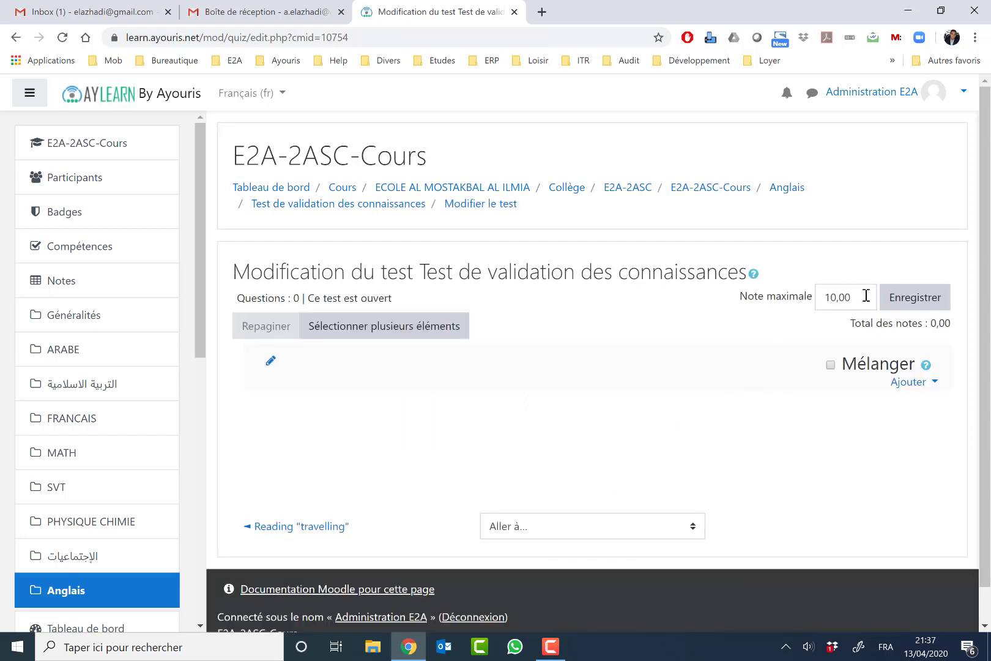
pyautogui.moveTo(864, 292); pyautogui.dragTo(807, 298)
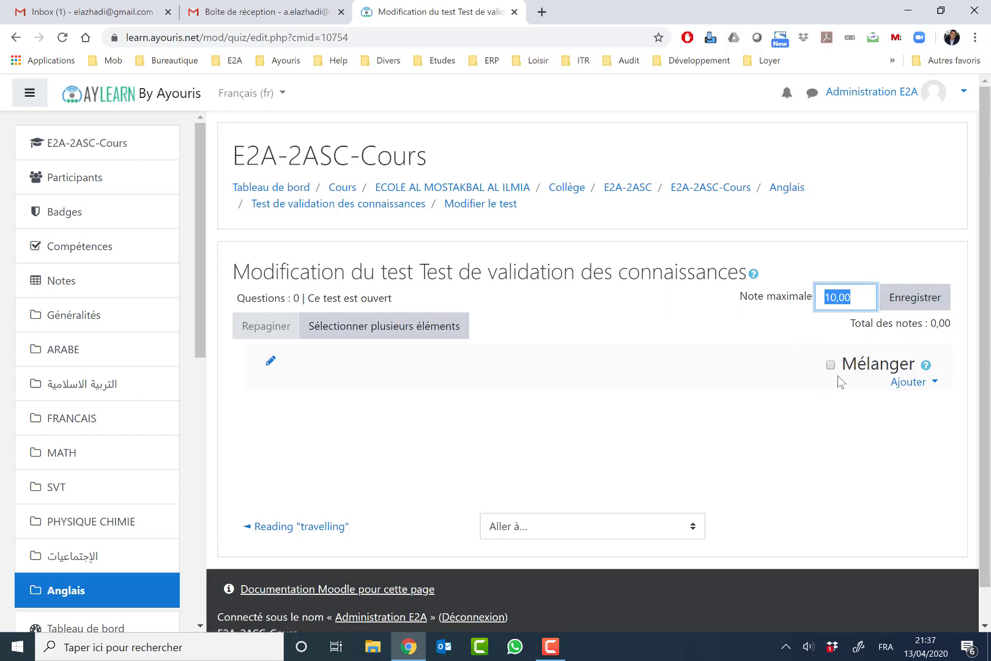
pyautogui.click(904, 383)
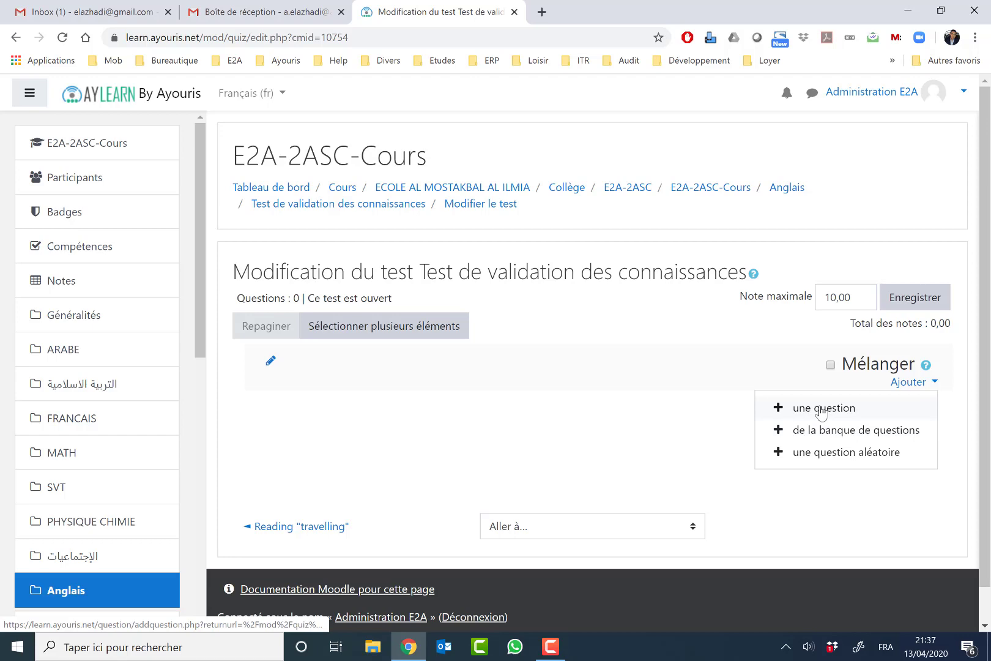
pyautogui.click(821, 409)
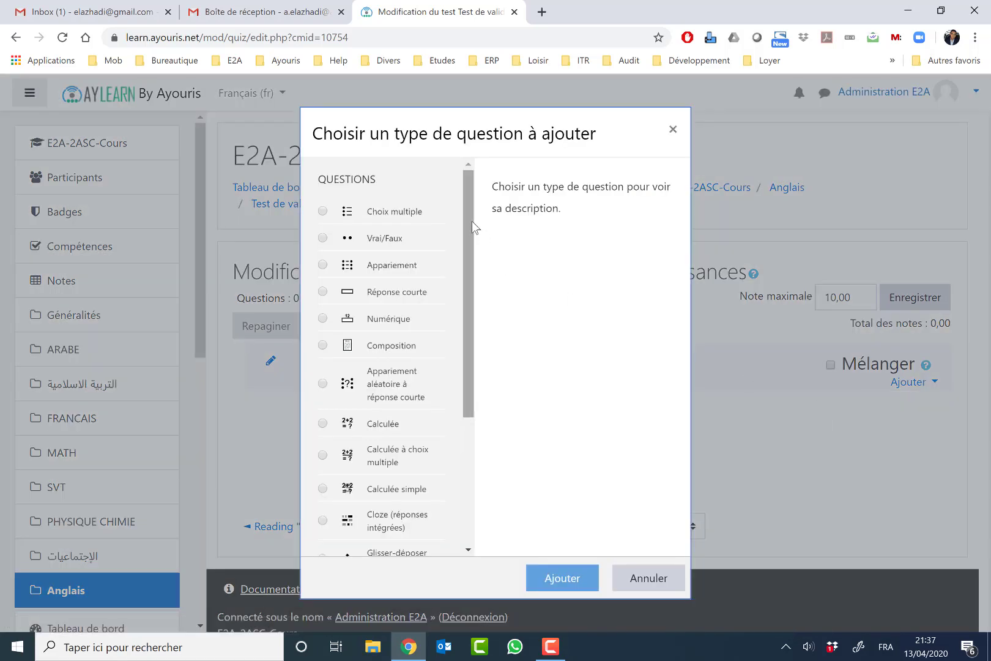
# Step: Look through the available question types and read descriptions such as Vrai/Faux, Calculée, Calculée à choix multiple and Cloze
pyautogui.moveTo(471, 221); pyautogui.dragTo(464, 196)
pyautogui.moveTo(469, 344); pyautogui.dragTo(465, 369)
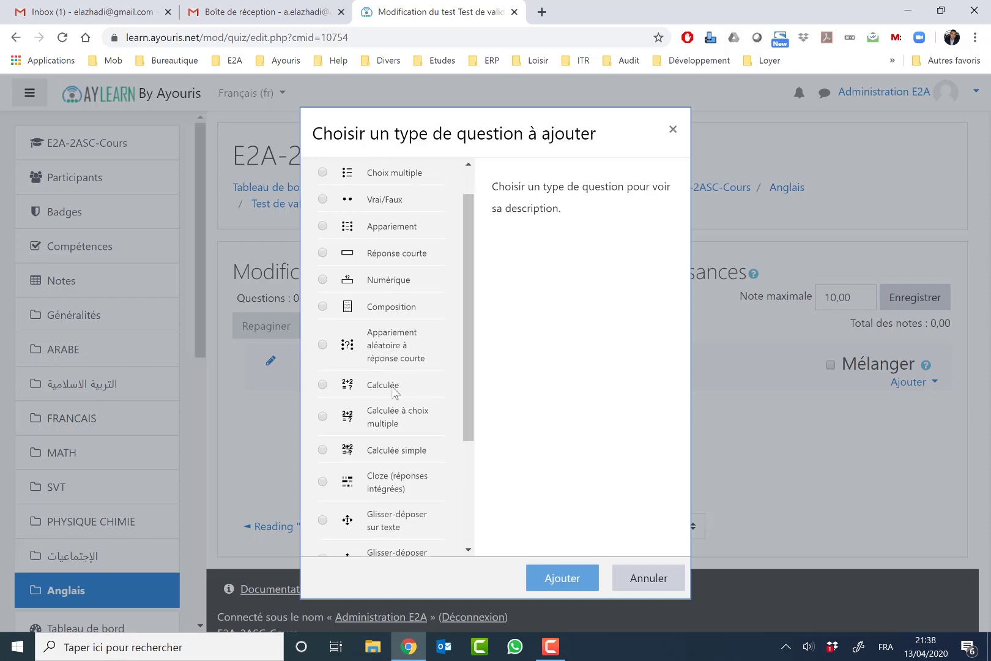
pyautogui.moveTo(468, 393); pyautogui.dragTo(470, 286)
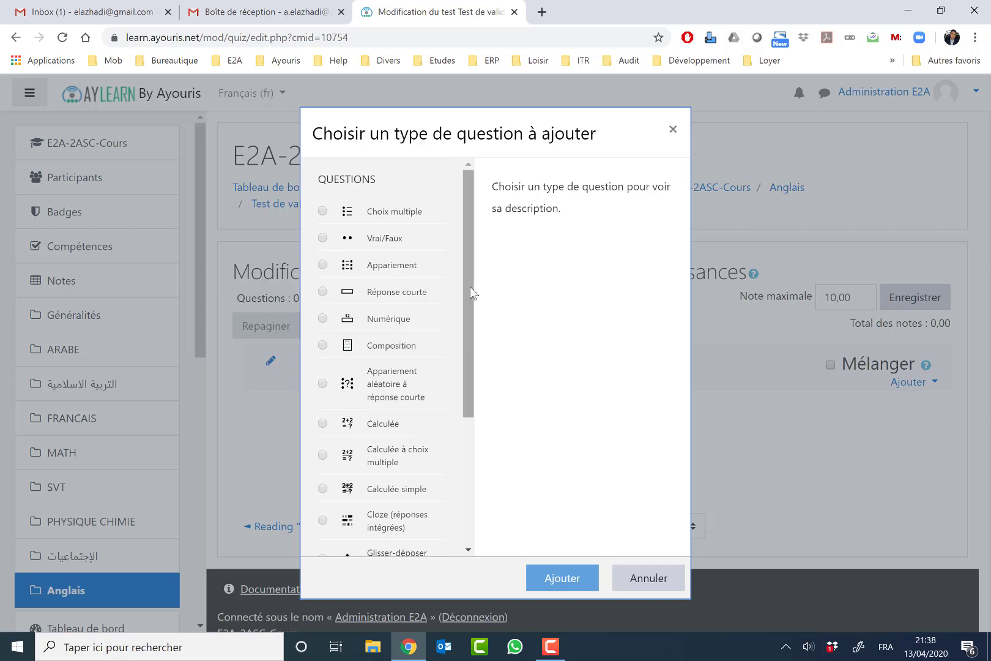
pyautogui.click(418, 217)
pyautogui.click(416, 245)
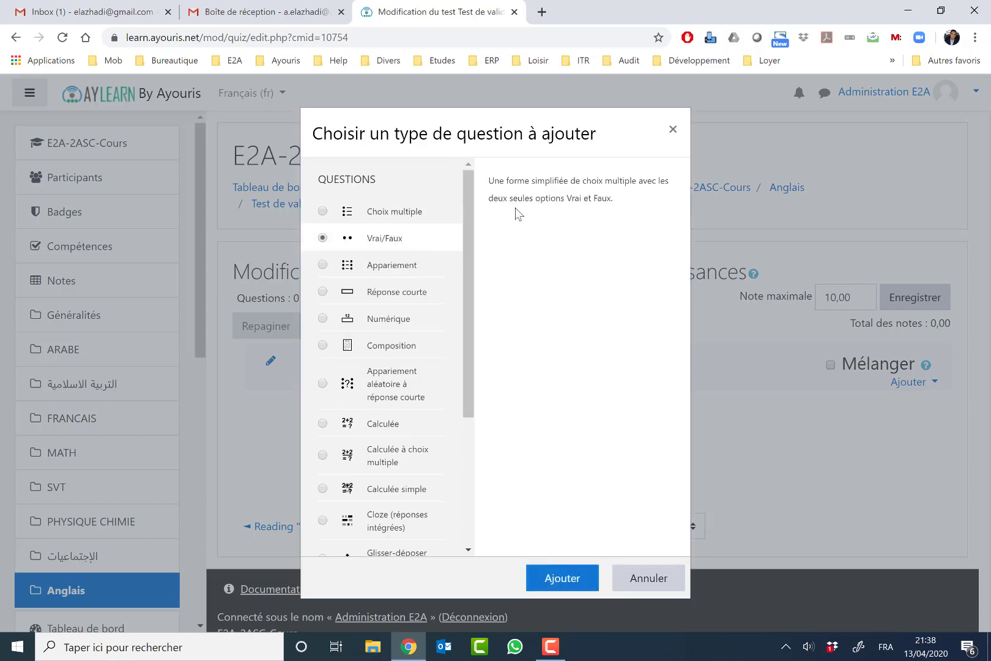
pyautogui.click(404, 423)
pyautogui.moveTo(493, 176); pyautogui.dragTo(568, 233)
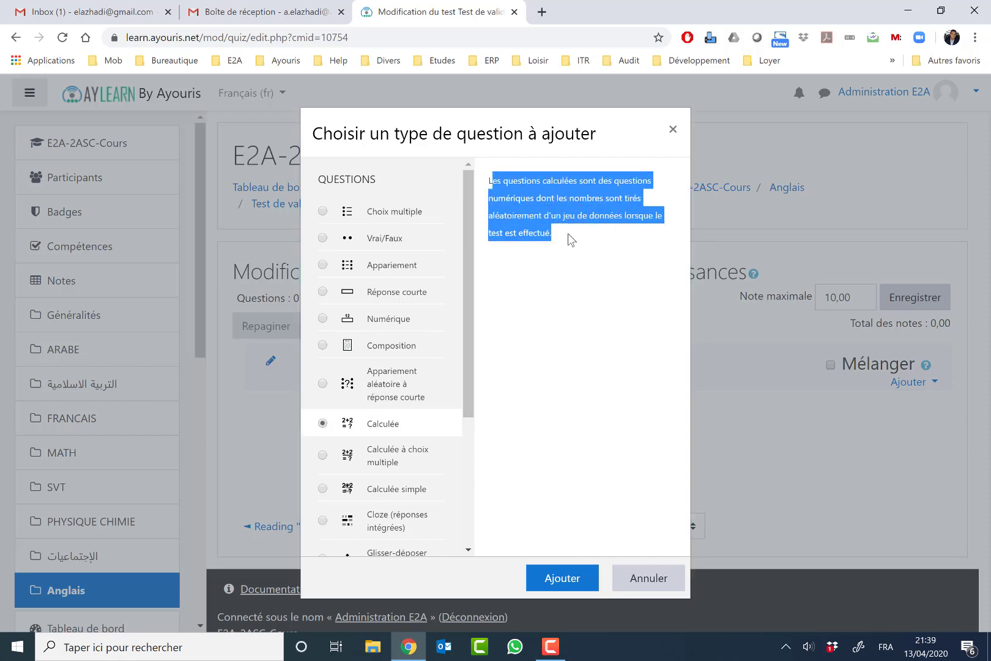
pyautogui.scroll(-3, 467, 418)
pyautogui.scroll(3, 467, 418)
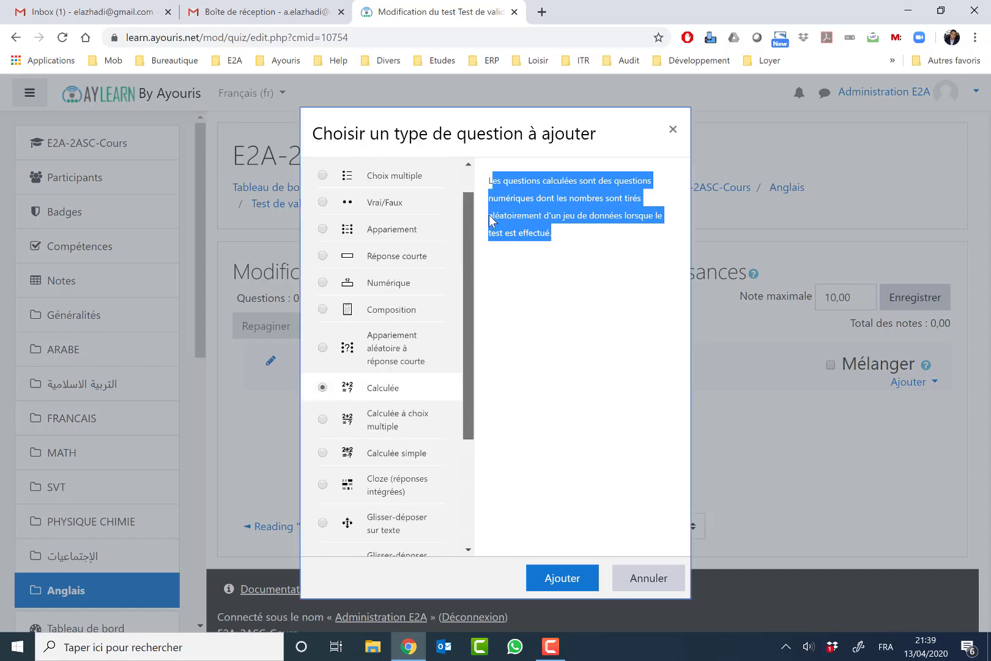
pyautogui.click(405, 456)
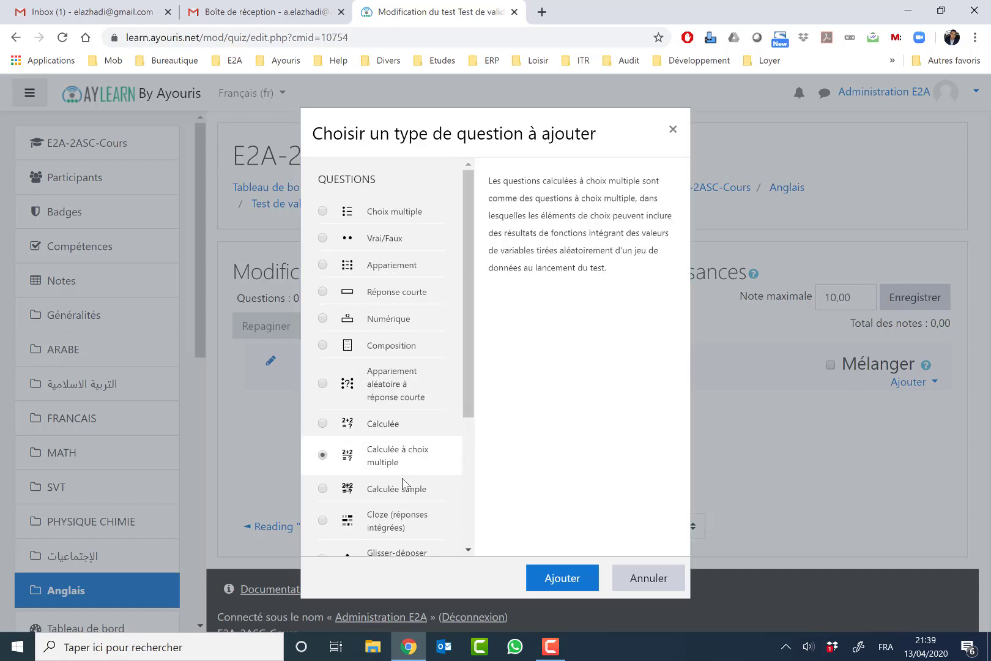
pyautogui.click(402, 518)
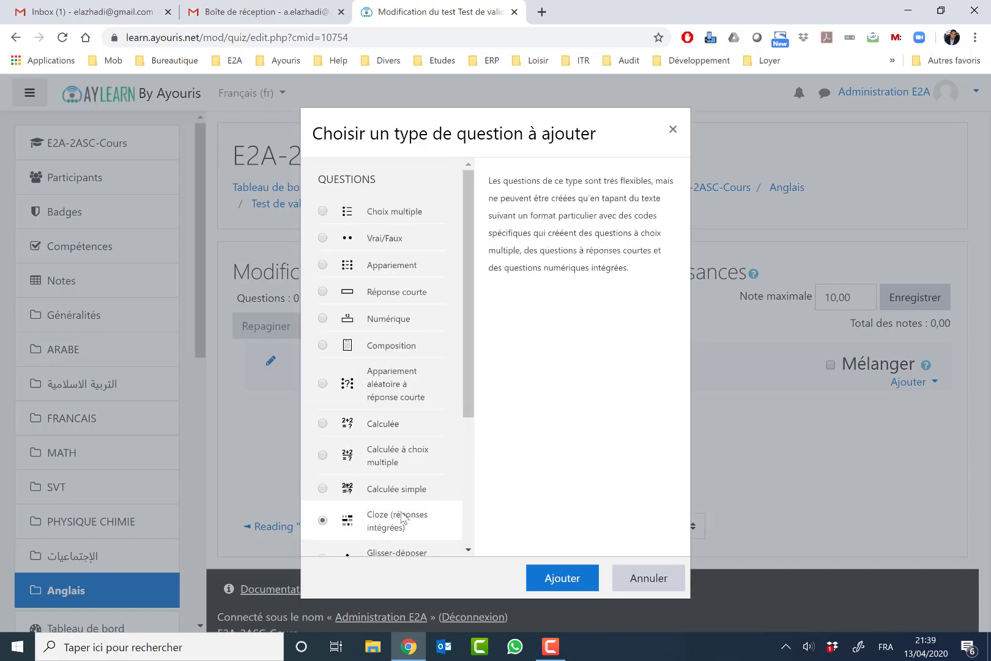
# Step: Add a Choix multiple question to the test and name it "Question 1 - Choix Multiple"
pyautogui.click(397, 214)
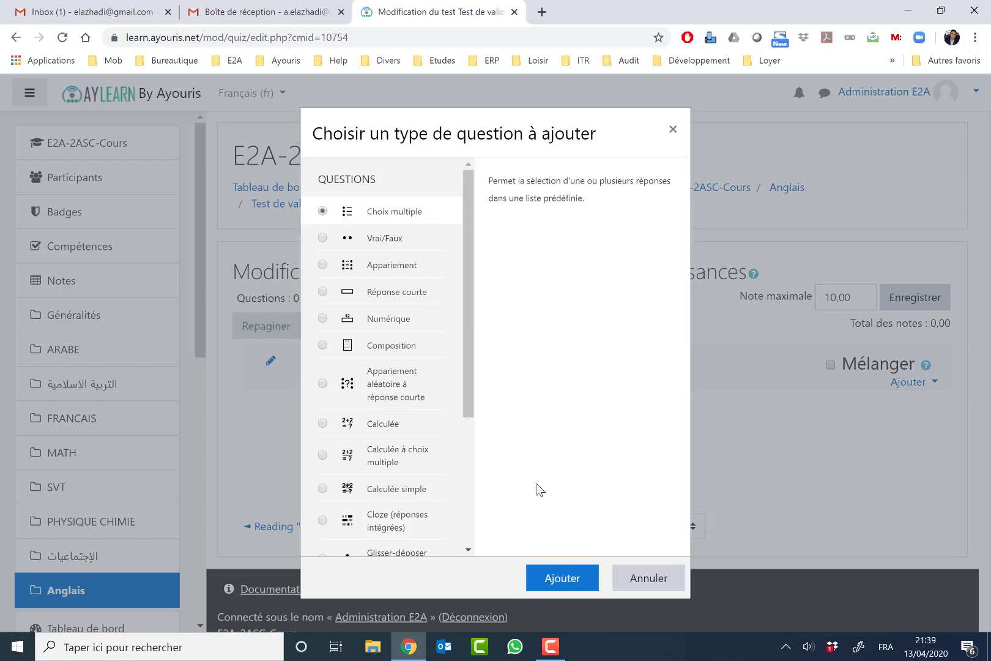
pyautogui.click(562, 581)
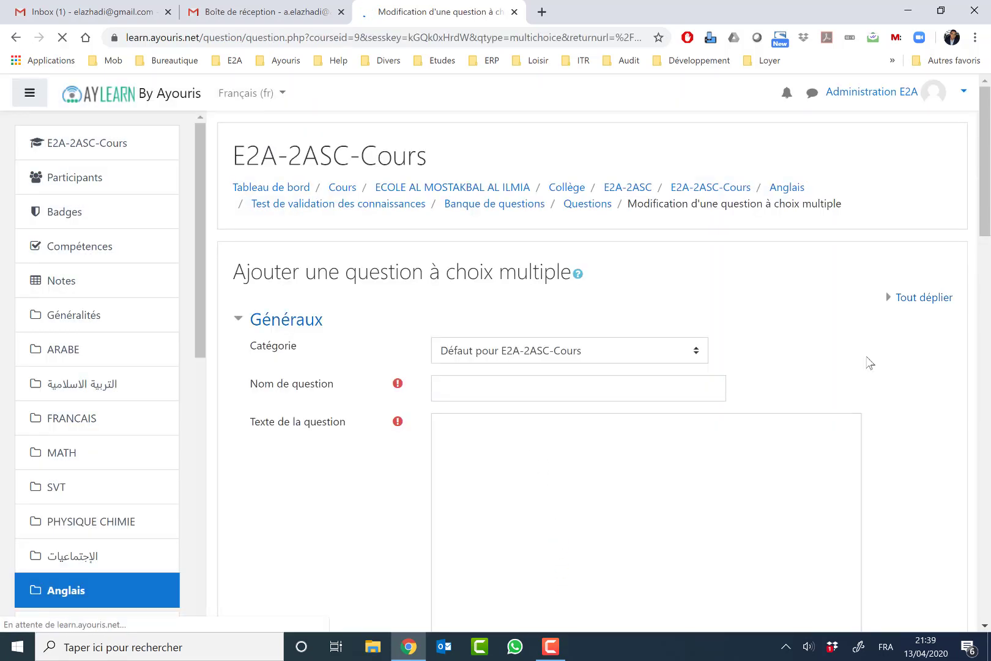
pyautogui.scroll(-1, 986, 215)
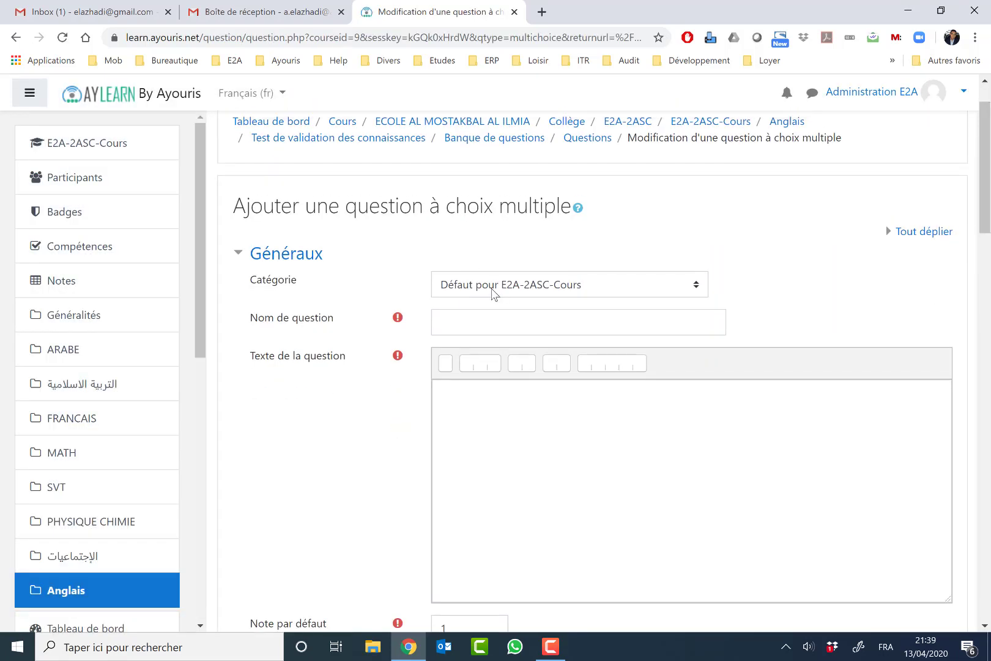
pyautogui.click(467, 322)
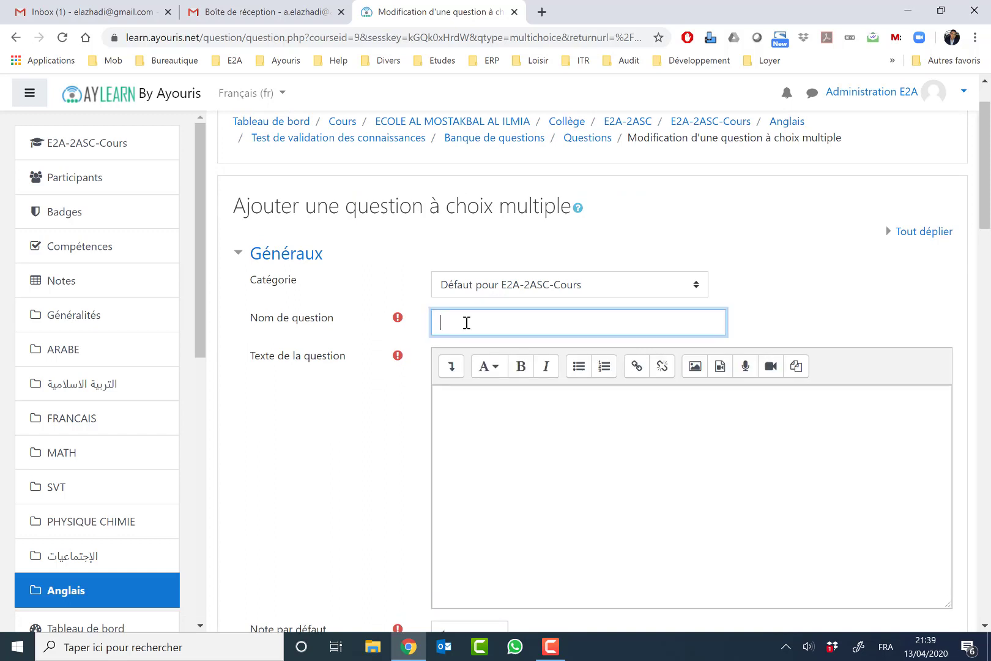
pyautogui.write('Question 1 - Choix Multiple')
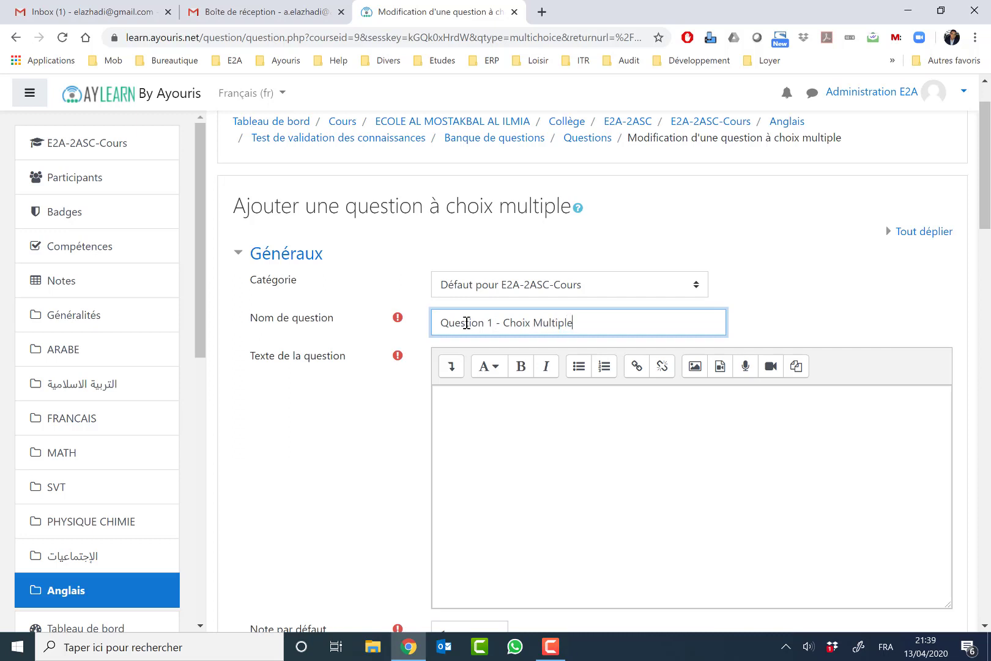
# Step: Enter "Quelles sont les villes du Maroc parmi la liste ci-dessous :" as the question text
pyautogui.click(541, 462)
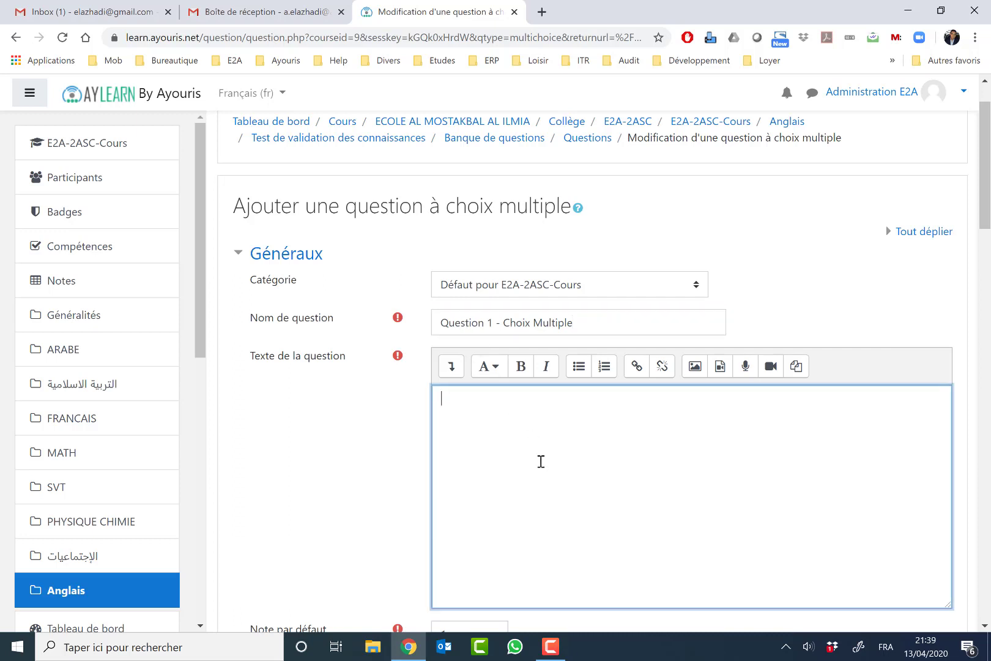
pyautogui.write('Quelles sont les villes du ')
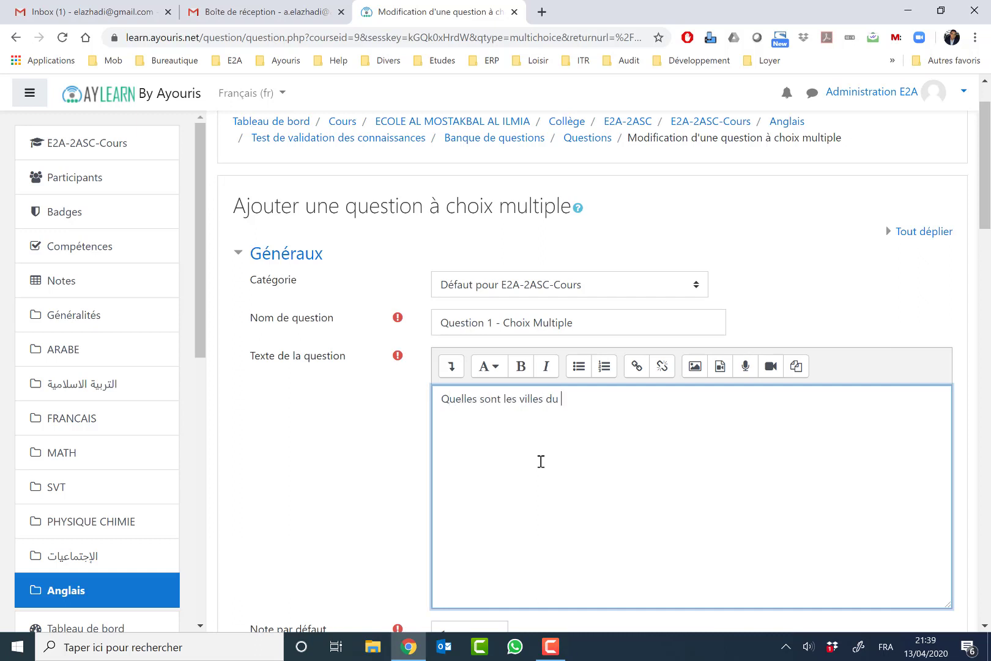
pyautogui.write('Maroc parmi la liste ci')
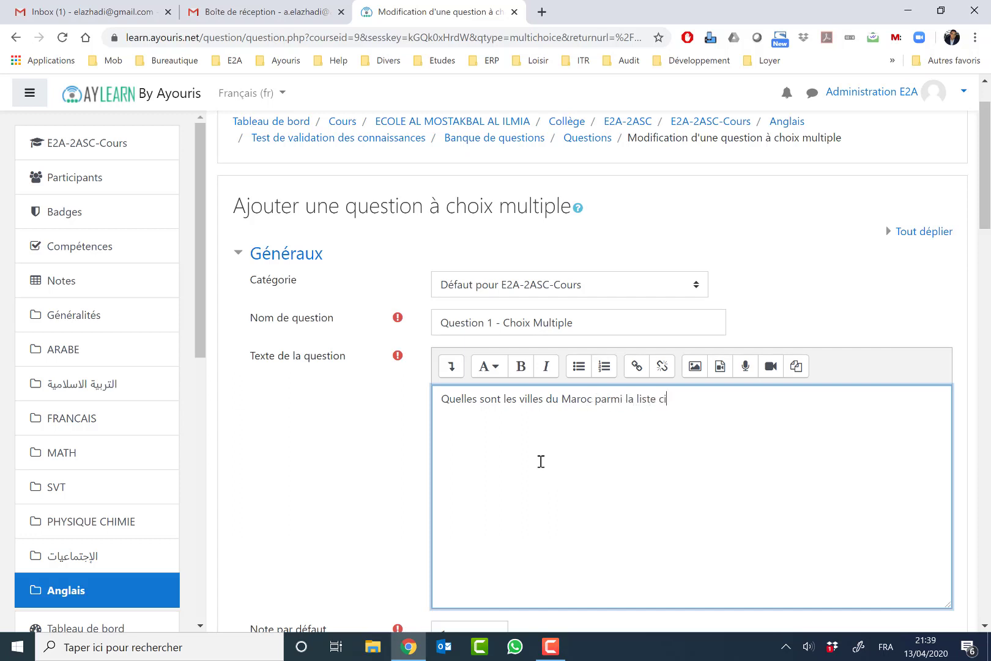
pyautogui.write('-dessous :')
# Step: Set the question's default mark (Note par défaut) to 3
pyautogui.scroll(-7, 606, 367)
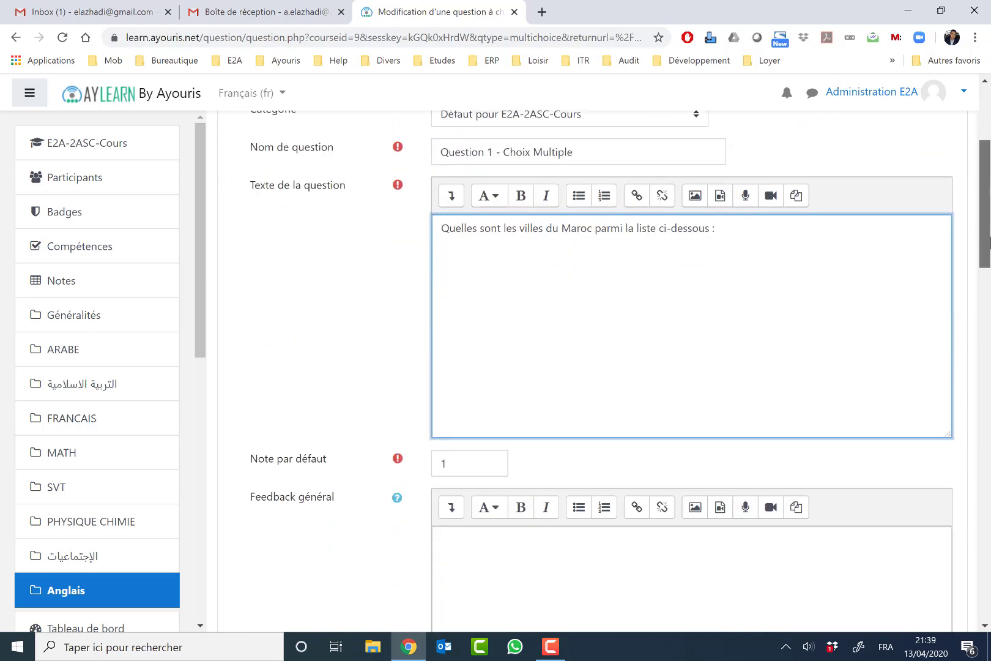
pyautogui.scroll(4, 515, 356)
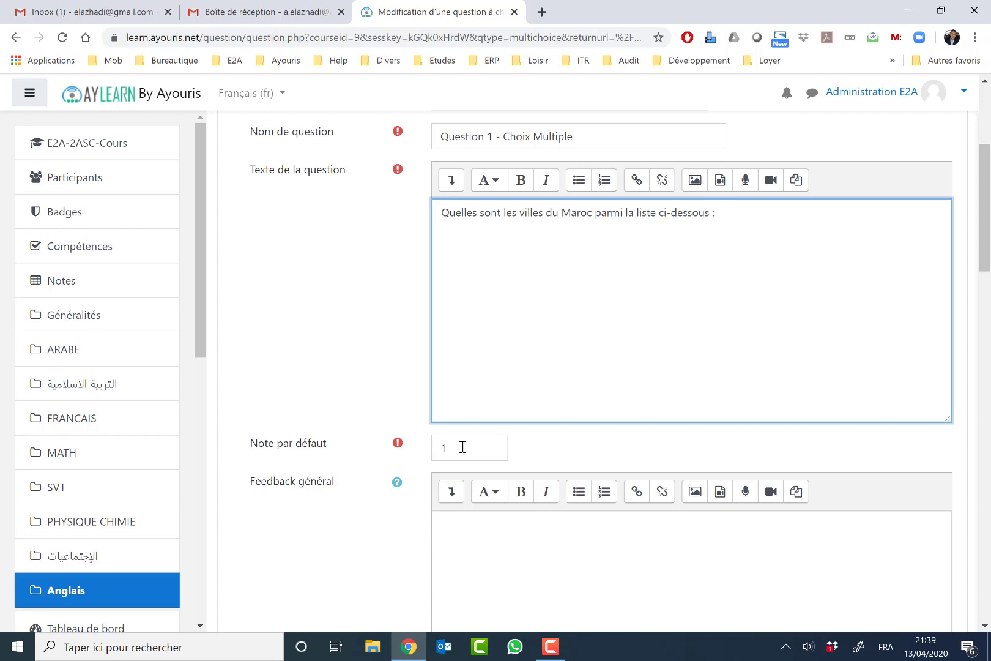
pyautogui.press('Tab')
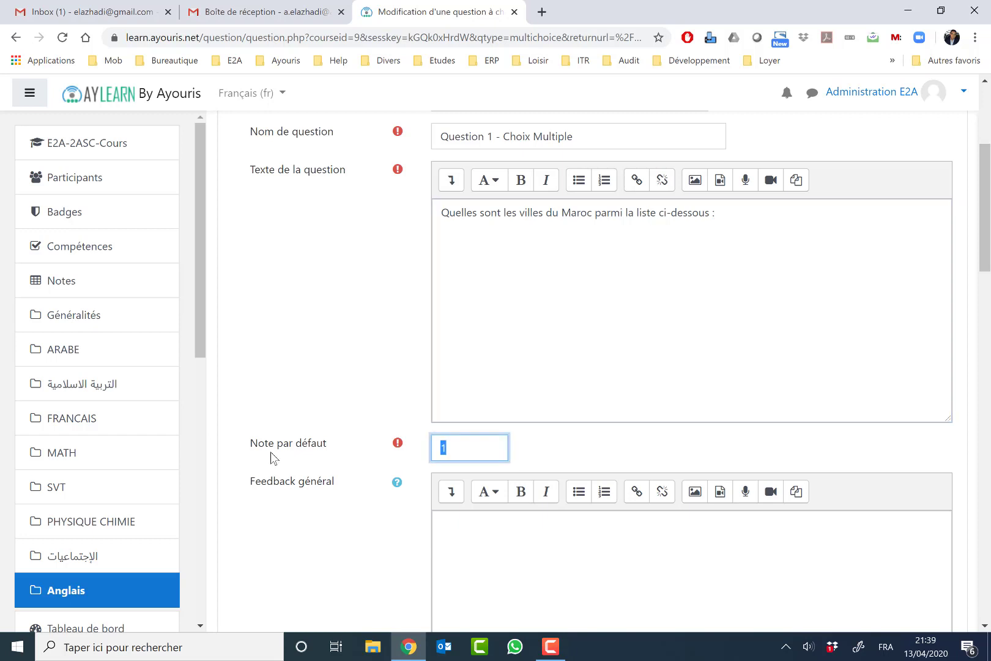
pyautogui.write('3')
# Step: Allow several answers for the question by choosing "Réponses multiples autorisées"
pyautogui.moveTo(986, 208); pyautogui.dragTo(986, 300)
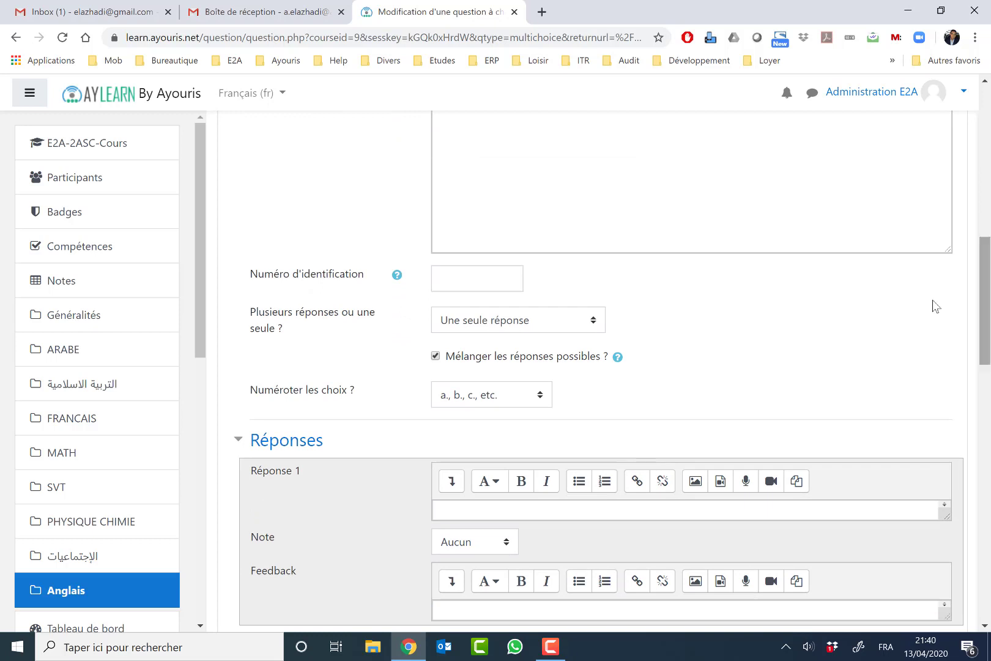
pyautogui.click(529, 322)
pyautogui.click(529, 323)
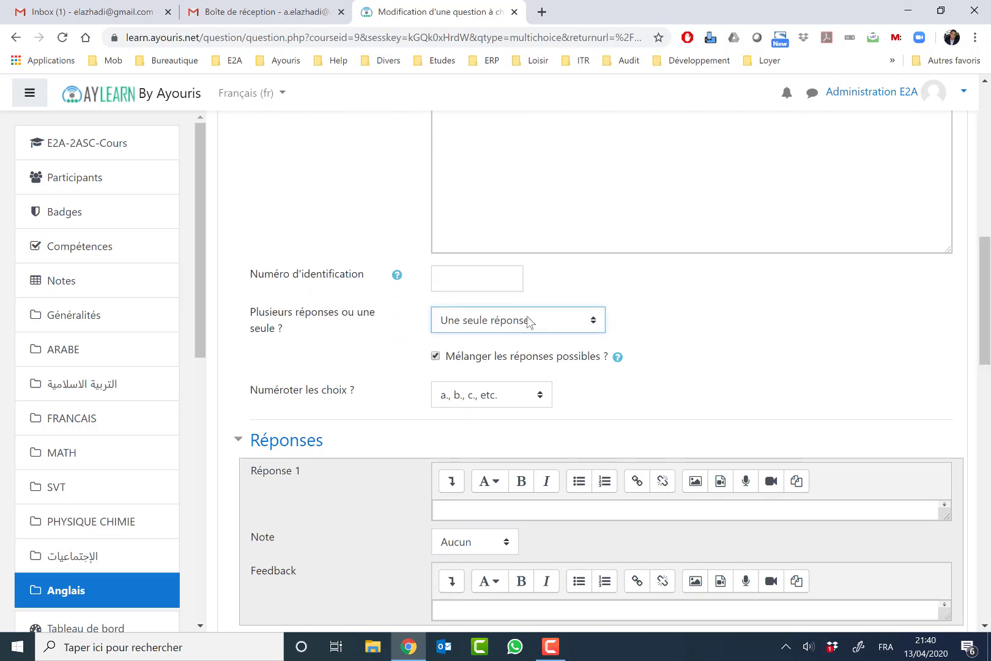
pyautogui.click(529, 322)
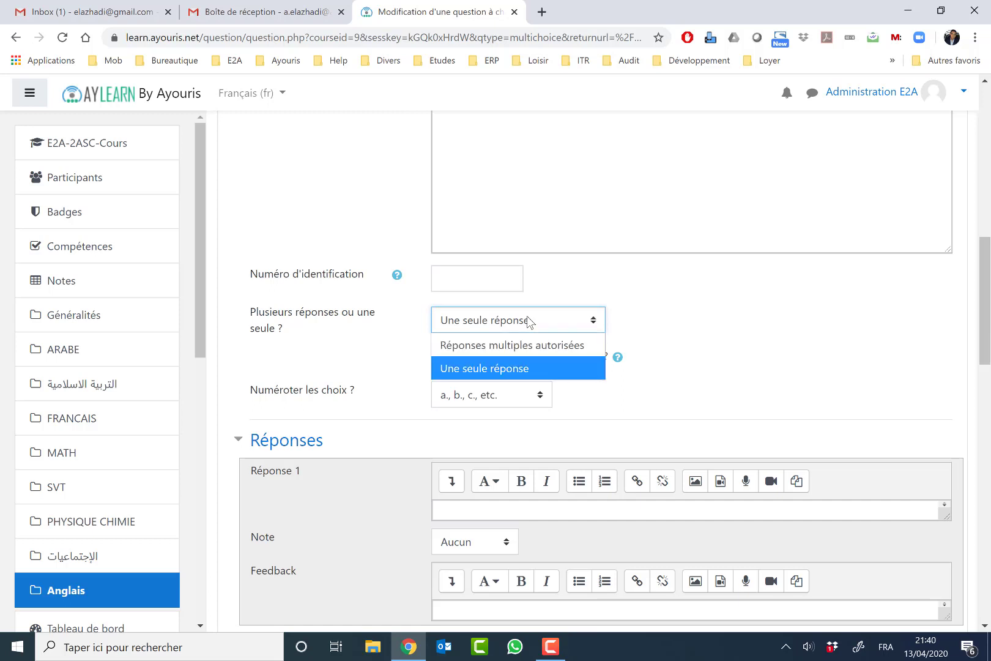
pyautogui.click(527, 347)
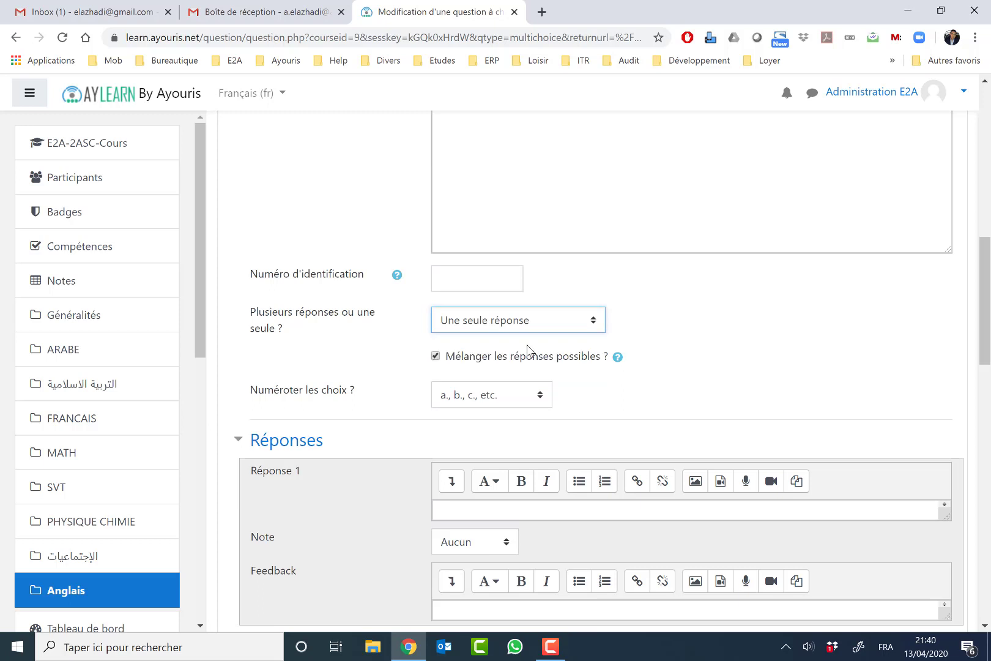
pyautogui.click(560, 323)
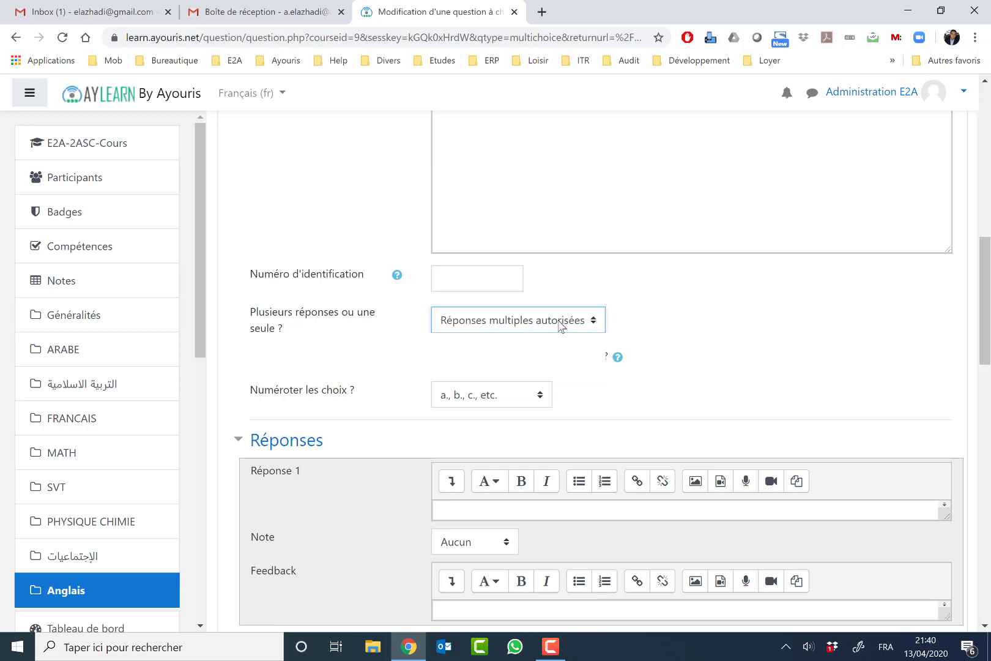
pyautogui.click(520, 373)
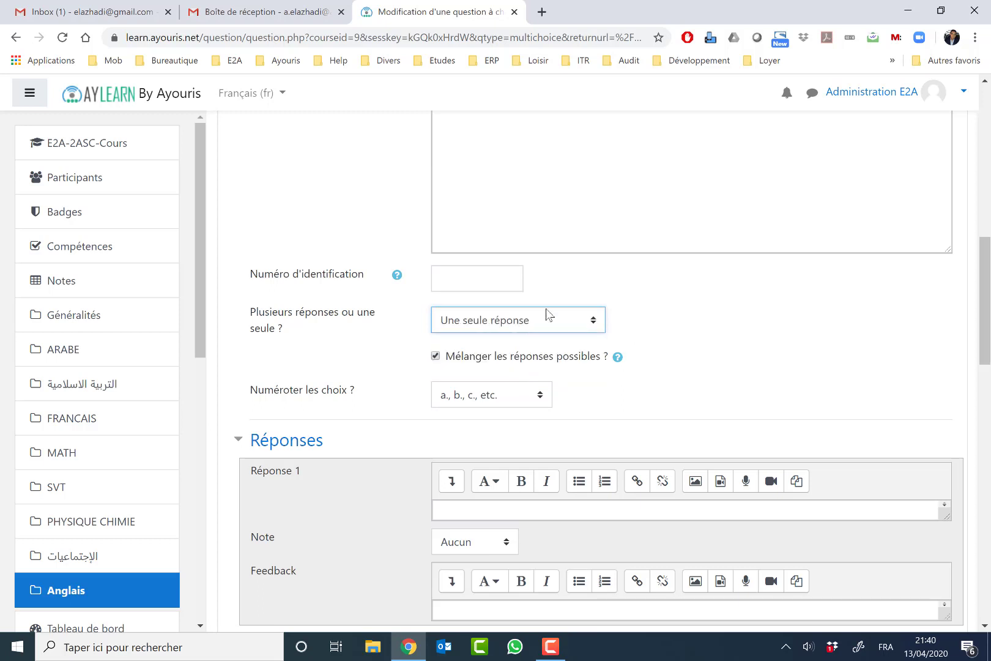
pyautogui.click(547, 315)
pyautogui.click(529, 346)
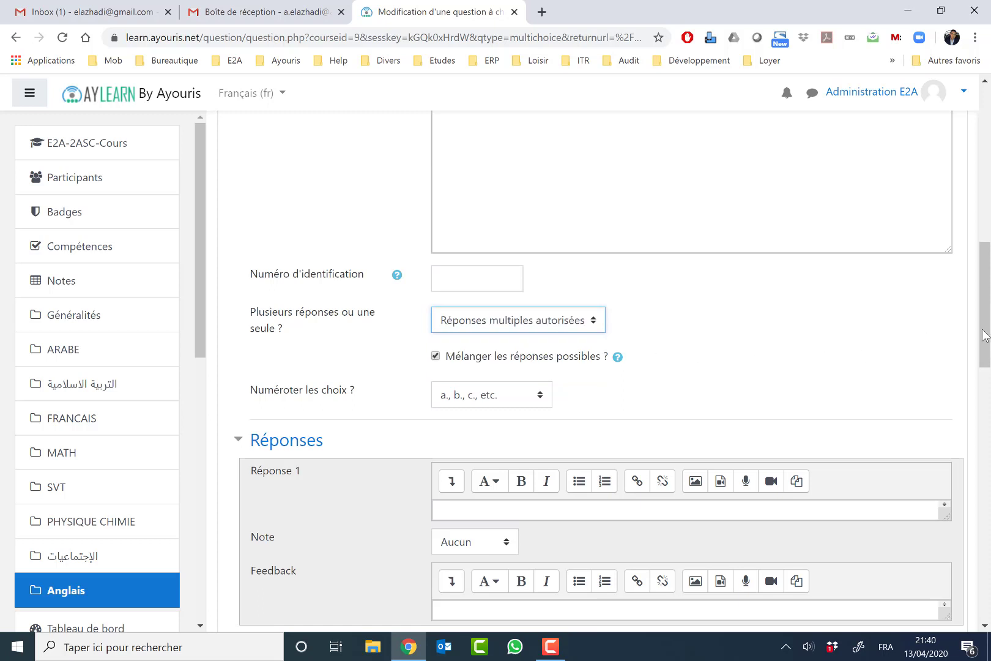
# Step: Set the numbering of the answer choices to "1., 2., 3., etc."
pyautogui.moveTo(985, 336); pyautogui.dragTo(985, 382)
pyautogui.click(466, 193)
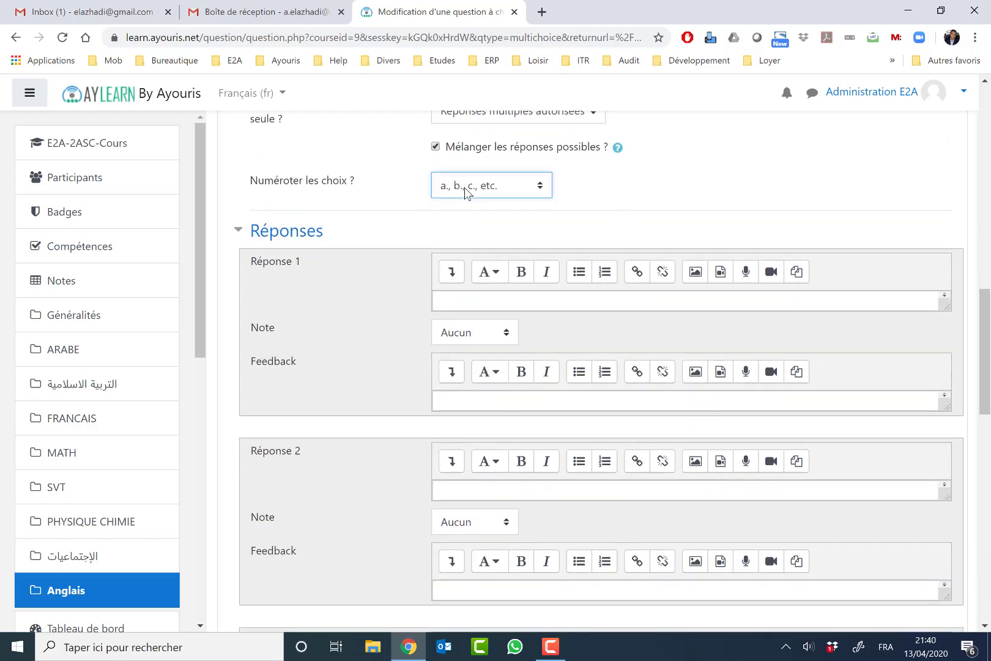
pyautogui.click(466, 193)
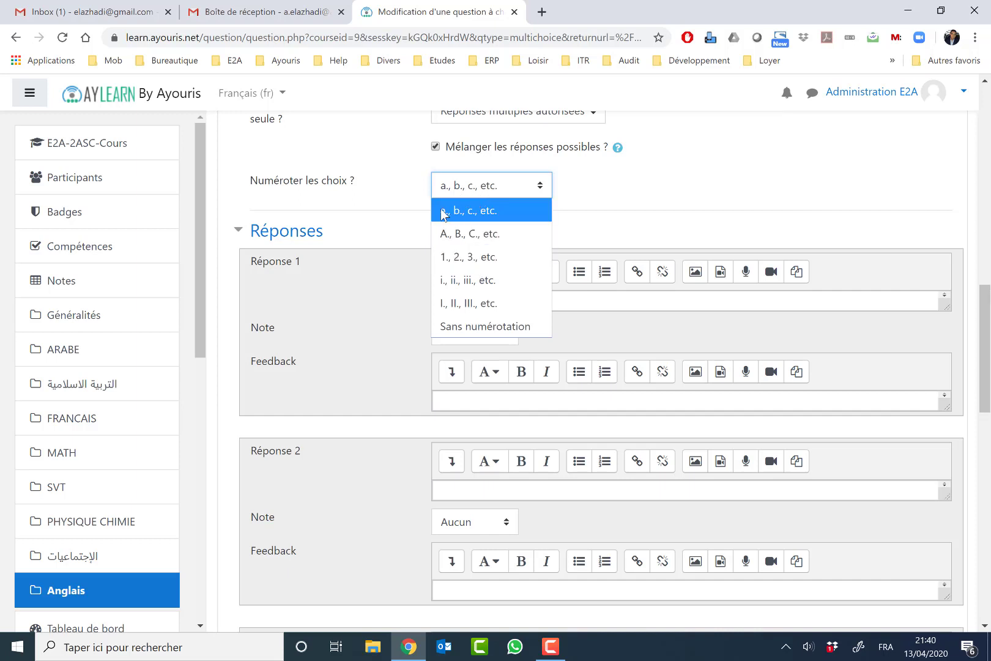
pyautogui.click(474, 257)
# Step: Fill in Réponse 1 with "Dakar", keep its Note at Aucun, and add the feedback "Dakar c'est la capitale du Sénégal"
pyautogui.click(527, 306)
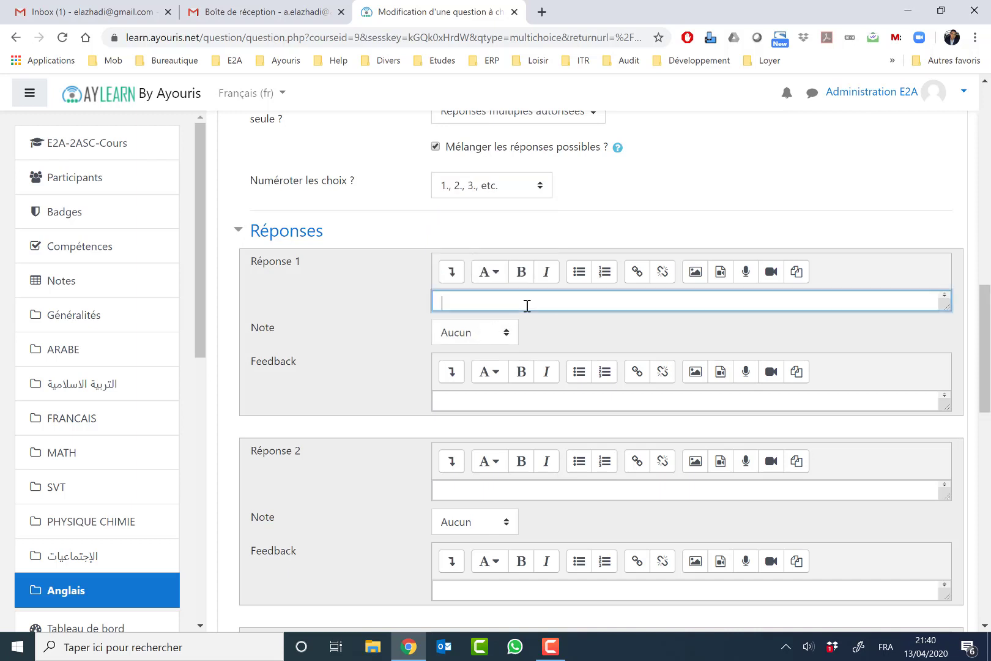
pyautogui.write('Dakar')
pyautogui.click(453, 334)
pyautogui.click(453, 334)
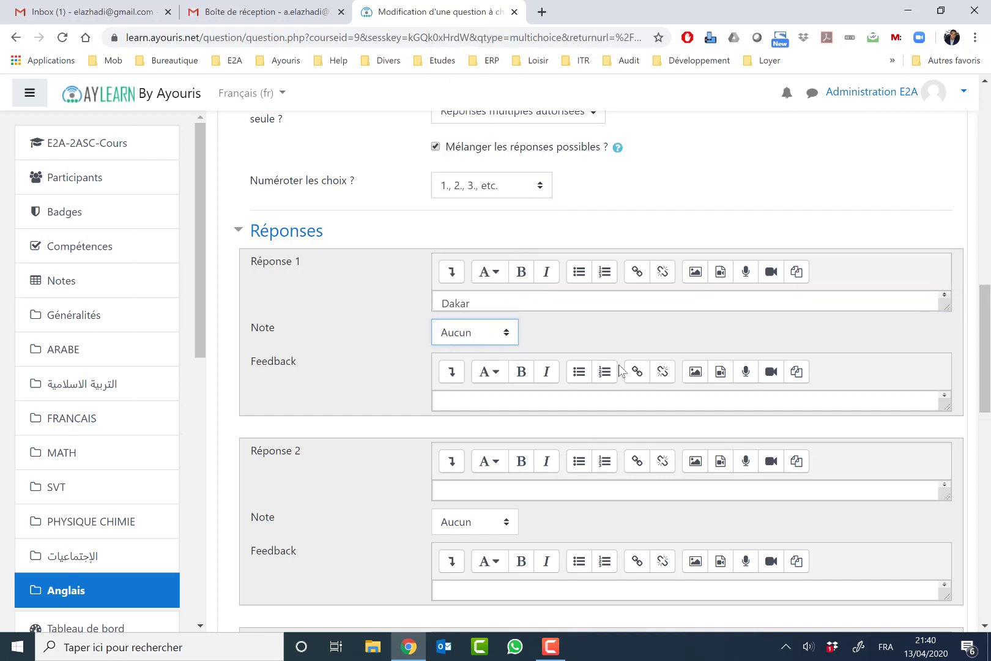
pyautogui.scroll(-2, 987, 343)
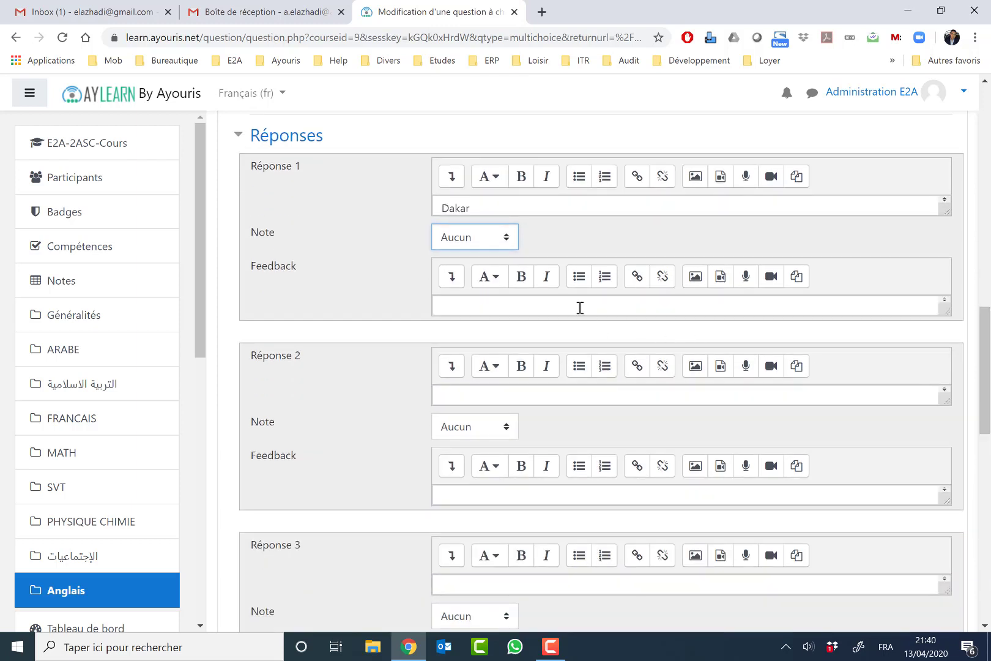
pyautogui.click(580, 307)
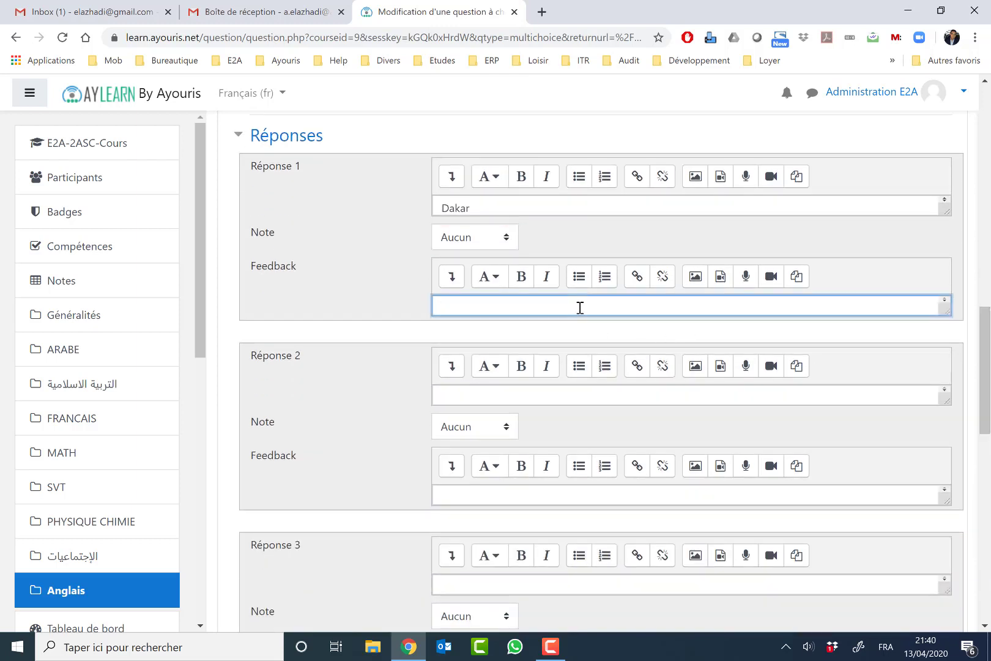
pyautogui.write("Dakar c'est la capitale du Sénéga")
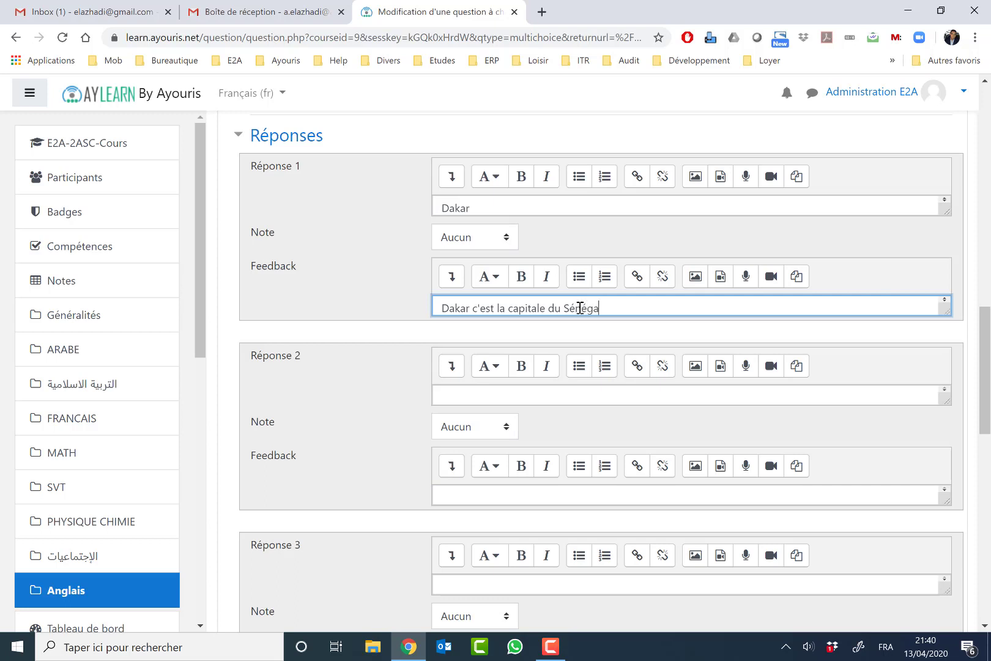
pyautogui.write('l')
# Step: Enter Casablanca, Abidjan and Rabat as the texts of Réponse 2, Réponse 3 and Réponse 4
pyautogui.click(503, 394)
pyautogui.write('X')
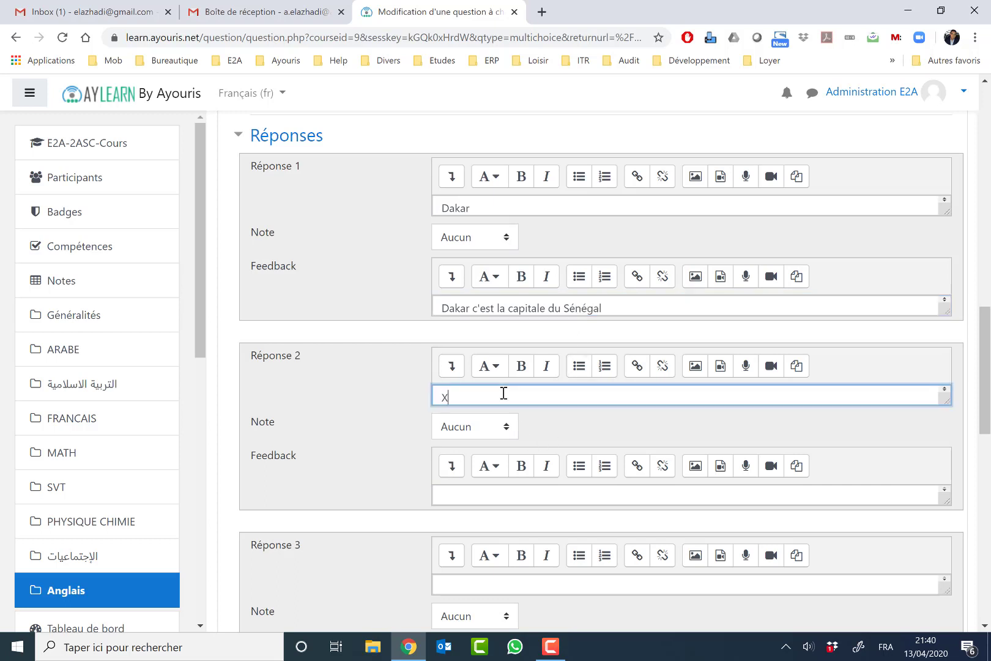
pyautogui.write('asabmlanca')
pyautogui.scroll(-3, 620, 467)
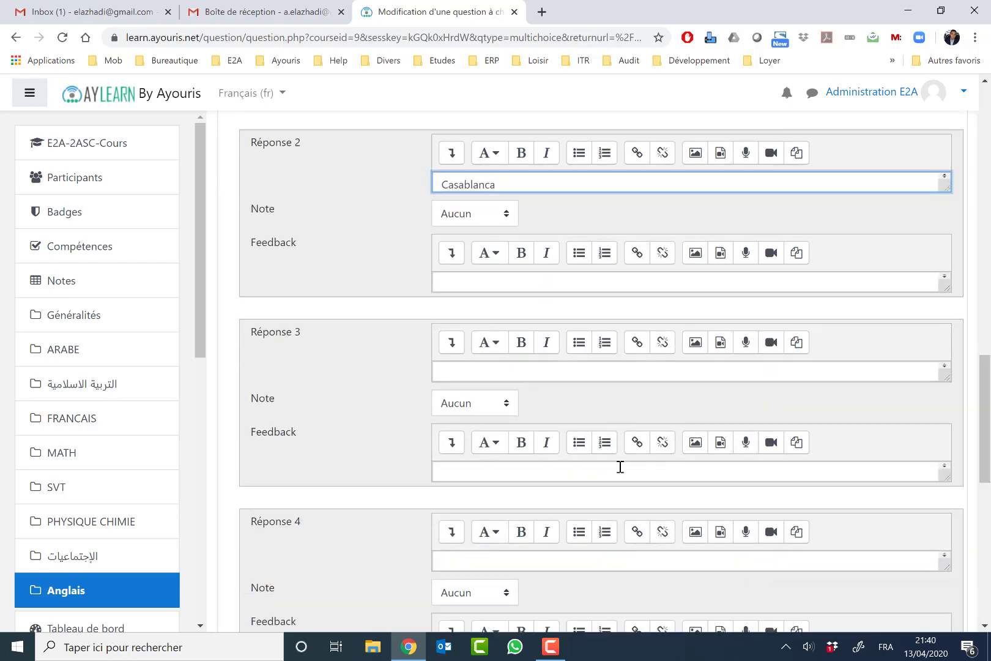
pyautogui.click(531, 371)
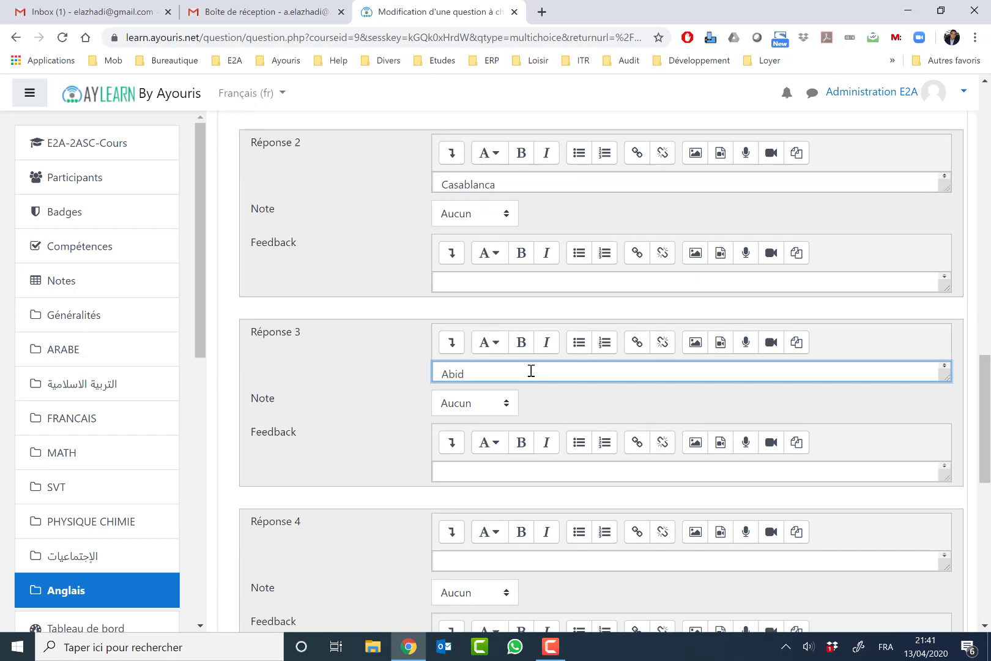
pyautogui.click(499, 557)
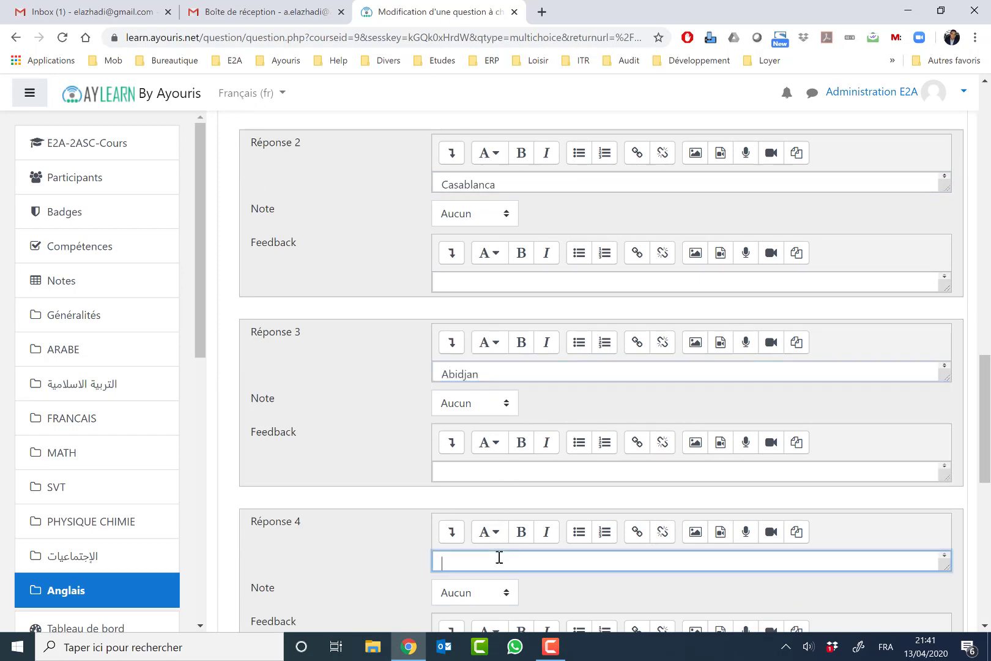
pyautogui.write('Rabat')
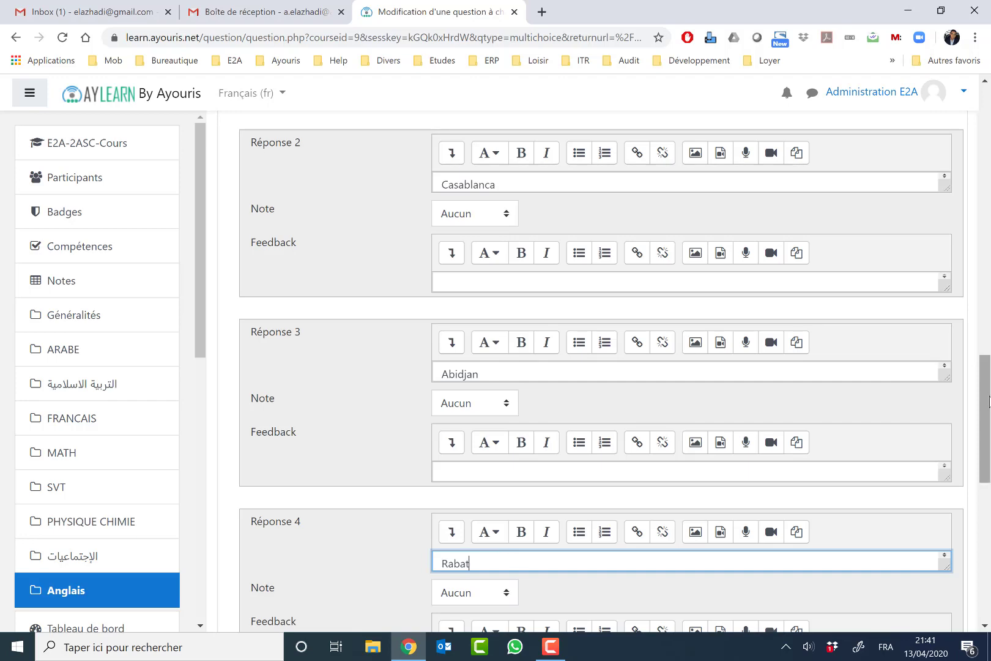
# Step: Set the Note of the two correct answers, Casablanca and Rabat, to 50% each
pyautogui.moveTo(990, 396)
pyautogui.mouseDown()
pyautogui.moveTo(989, 421)
pyautogui.moveTo(990, 378)
pyautogui.mouseUp()
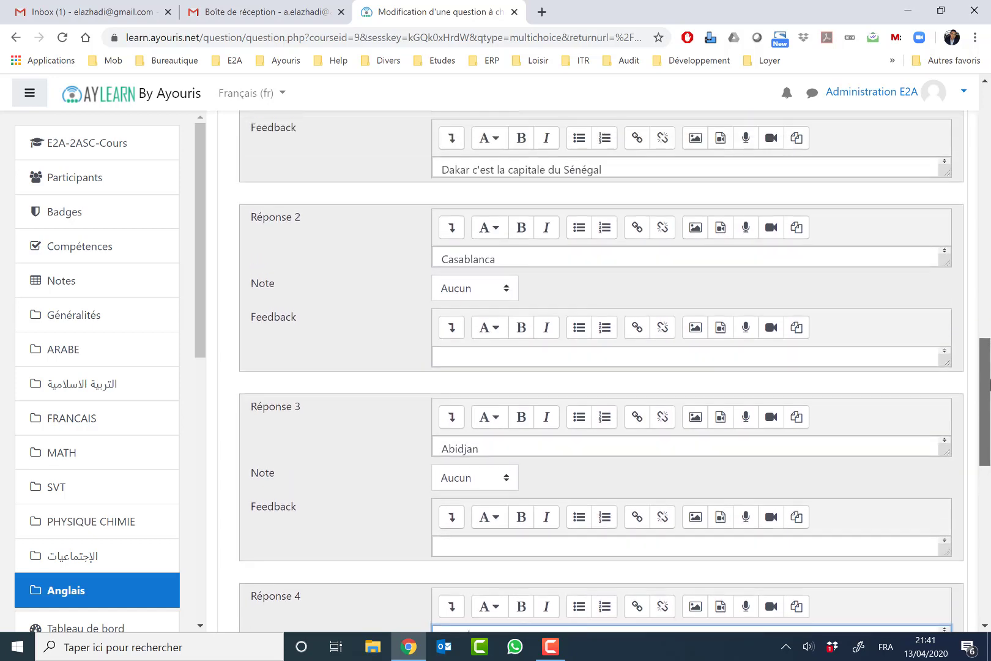
pyautogui.click(480, 287)
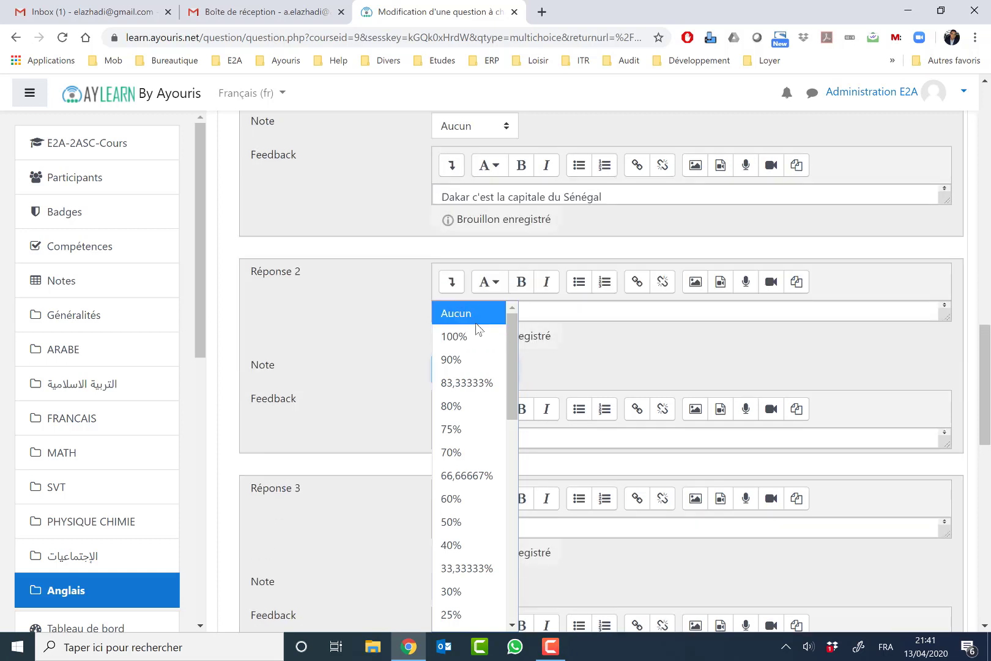
pyautogui.click(458, 522)
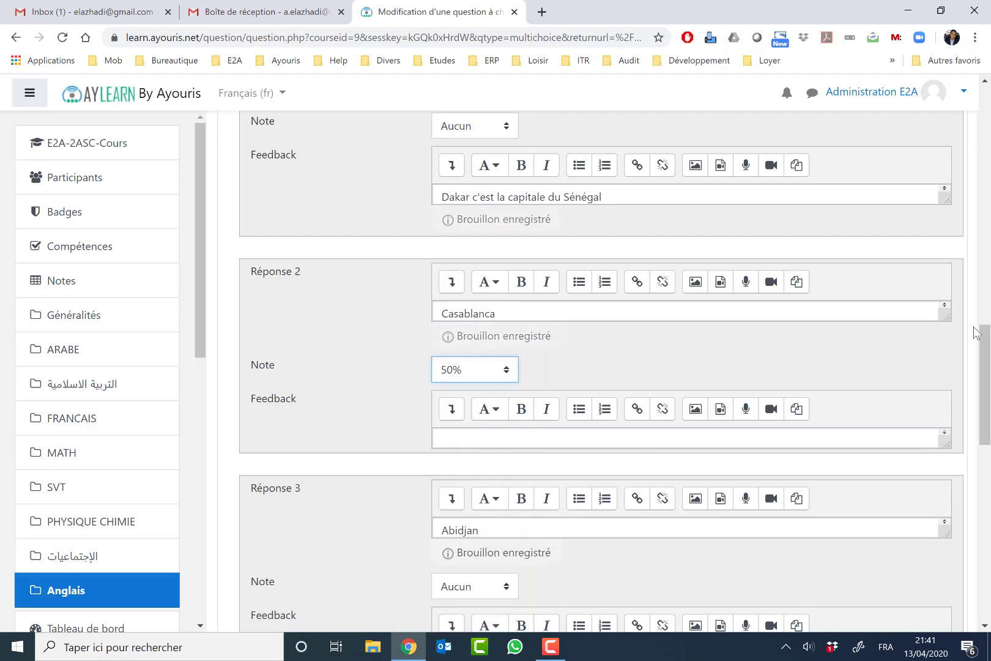
pyautogui.scroll(-2, 986, 392)
pyautogui.scroll(-3, 987, 392)
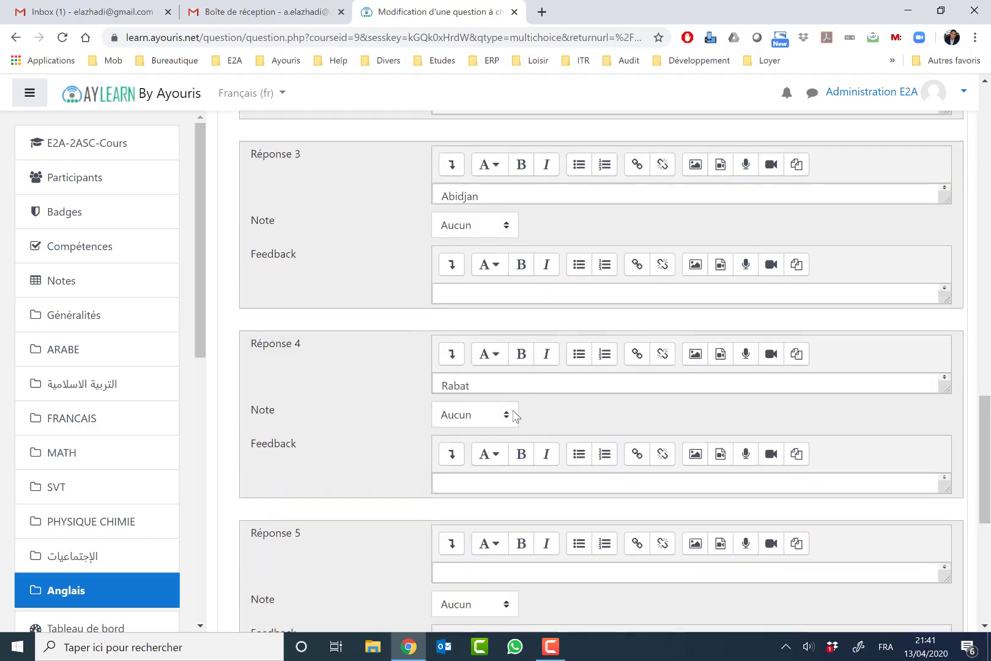
pyautogui.click(468, 416)
pyautogui.scroll(-1, 471, 234)
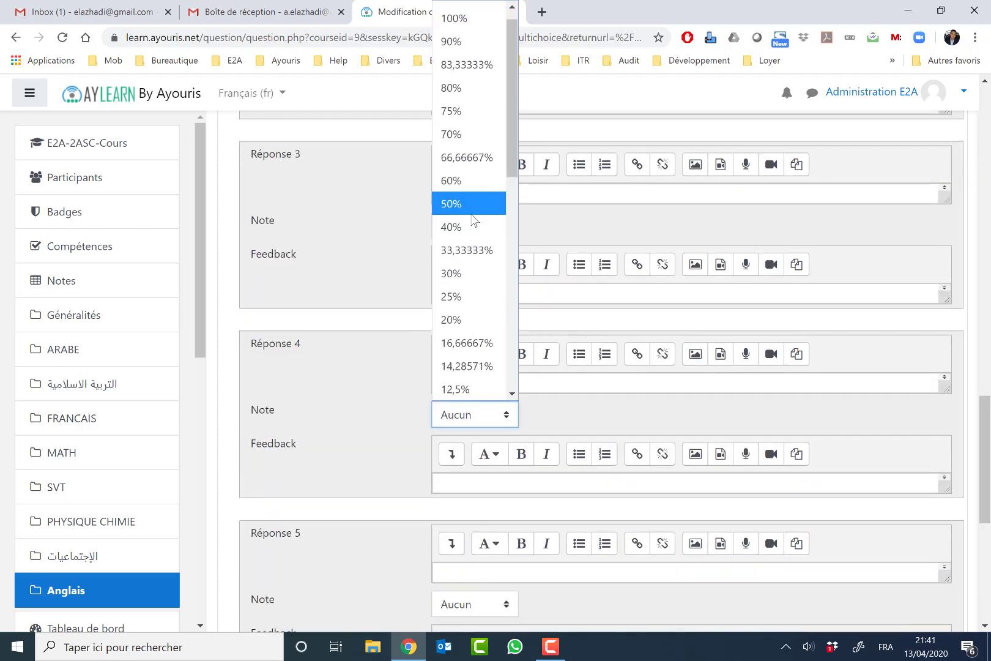
pyautogui.click(470, 204)
# Step: Enter "C'est une ville au Côte d'Ivoire" as the feedback for the Abidjan answer
pyautogui.scroll(2, 612, 429)
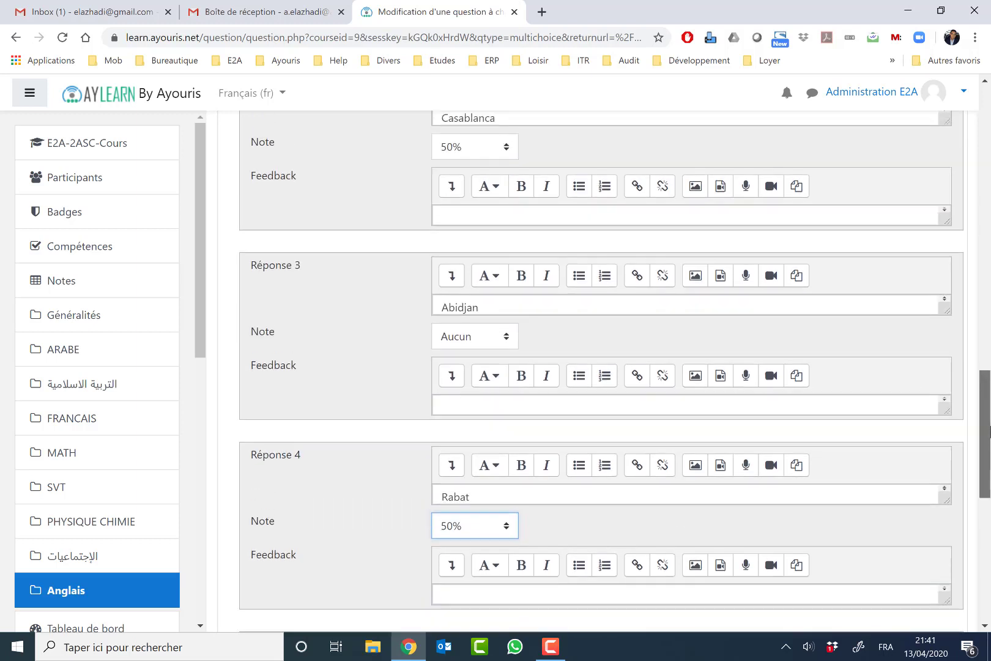
pyautogui.click(592, 410)
pyautogui.write("C'")
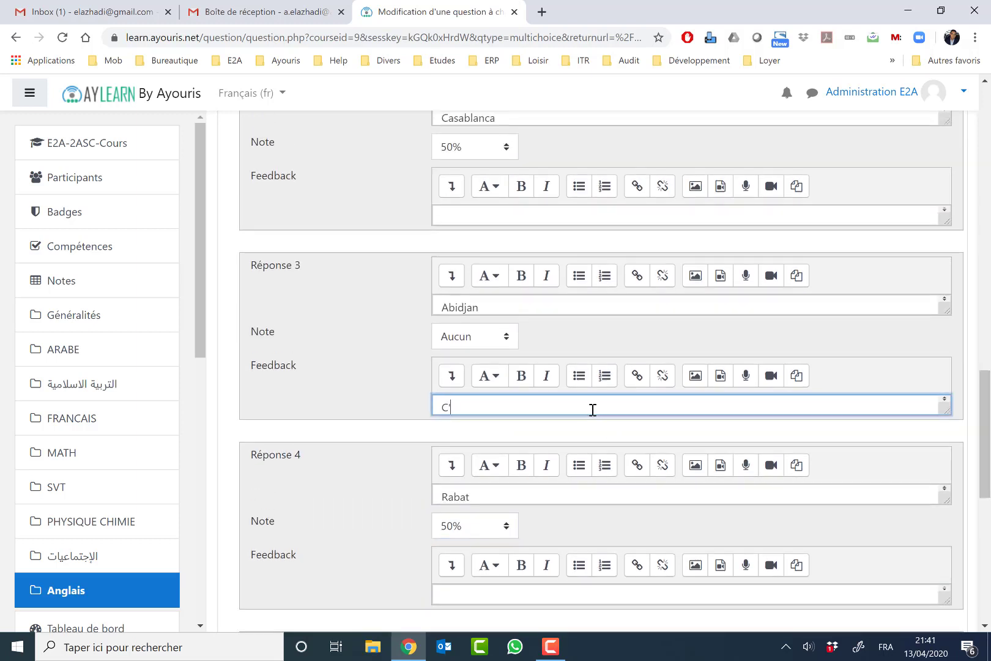
pyautogui.write("est une ville au Côte d'Ivoire")
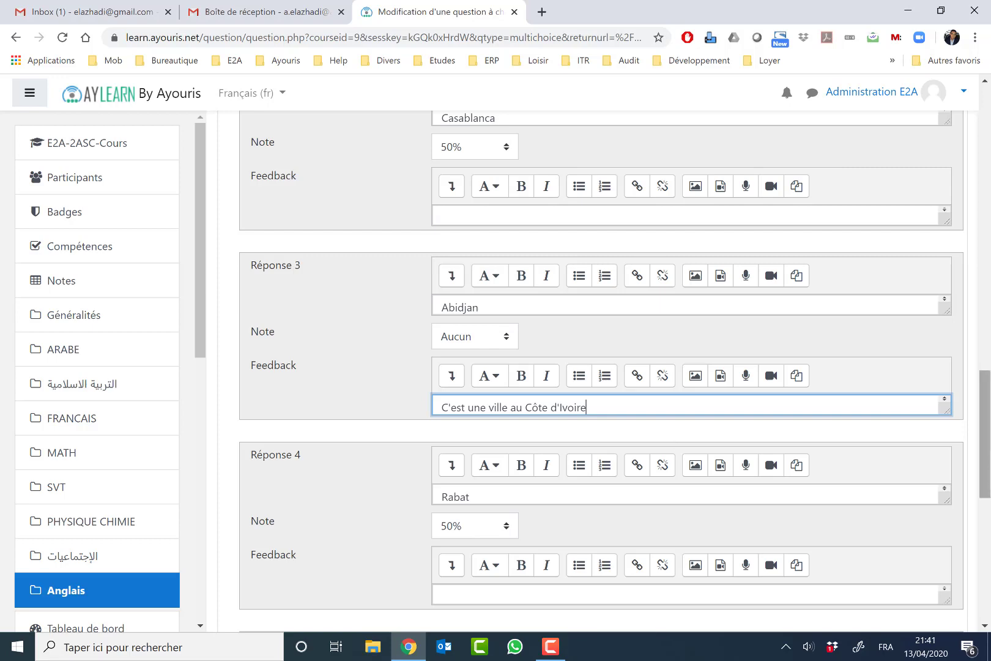
# Step: Save the multiple-choice question's changes and return to the test's question list
pyautogui.scroll(-5, 673, 437)
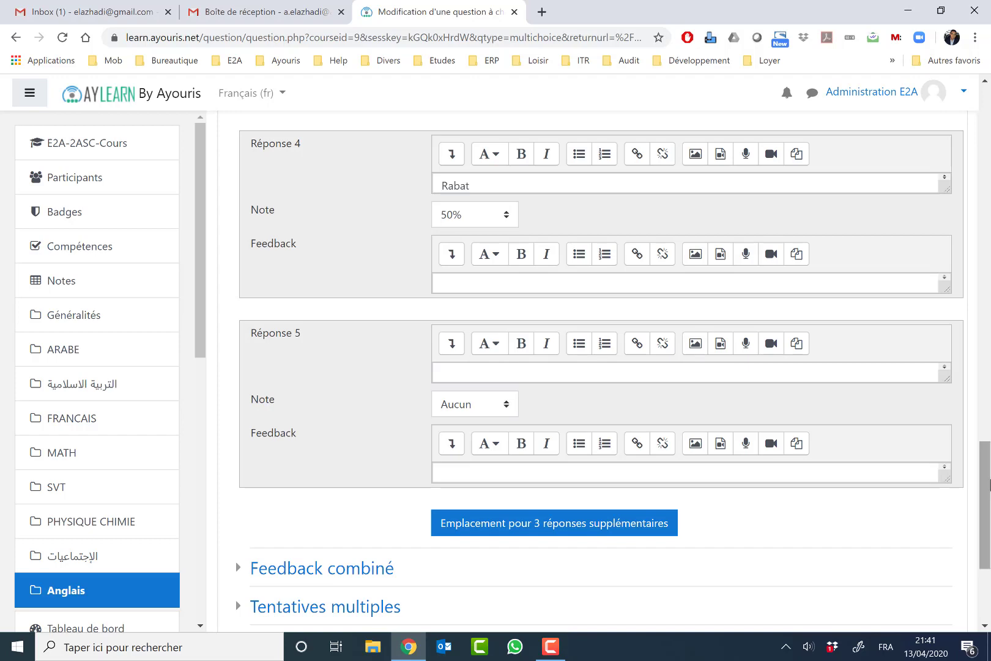
pyautogui.scroll(-3, 989, 483)
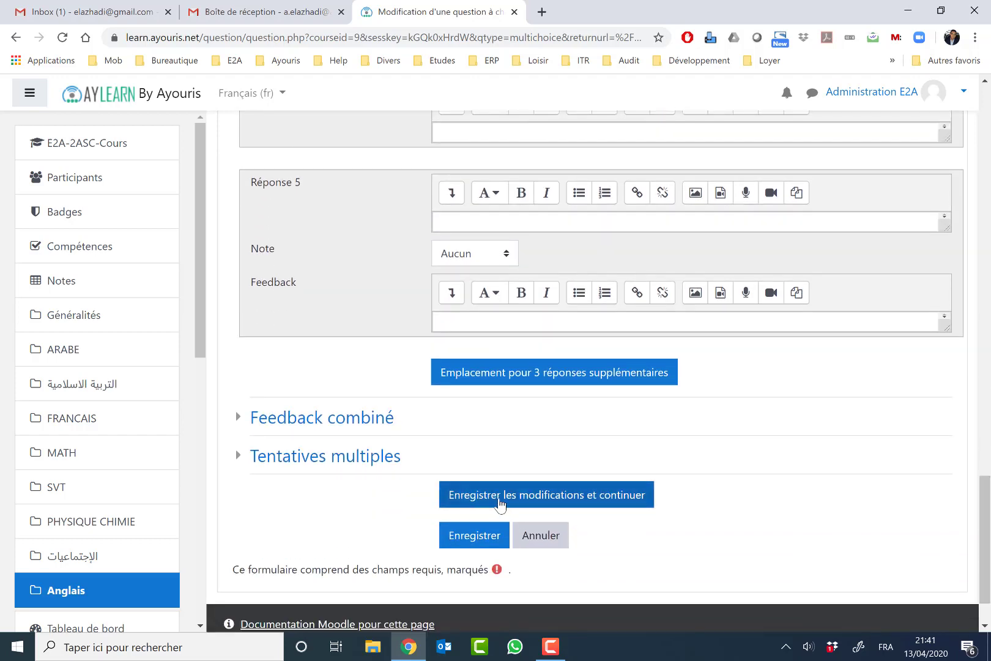
pyautogui.click(510, 500)
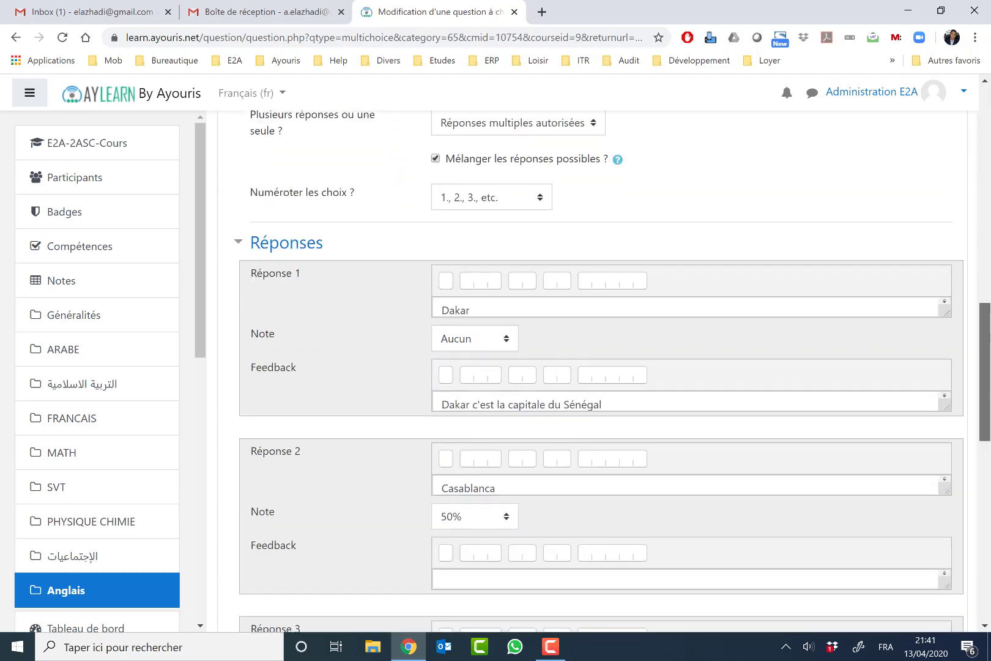
pyautogui.scroll(-10, 593, 549)
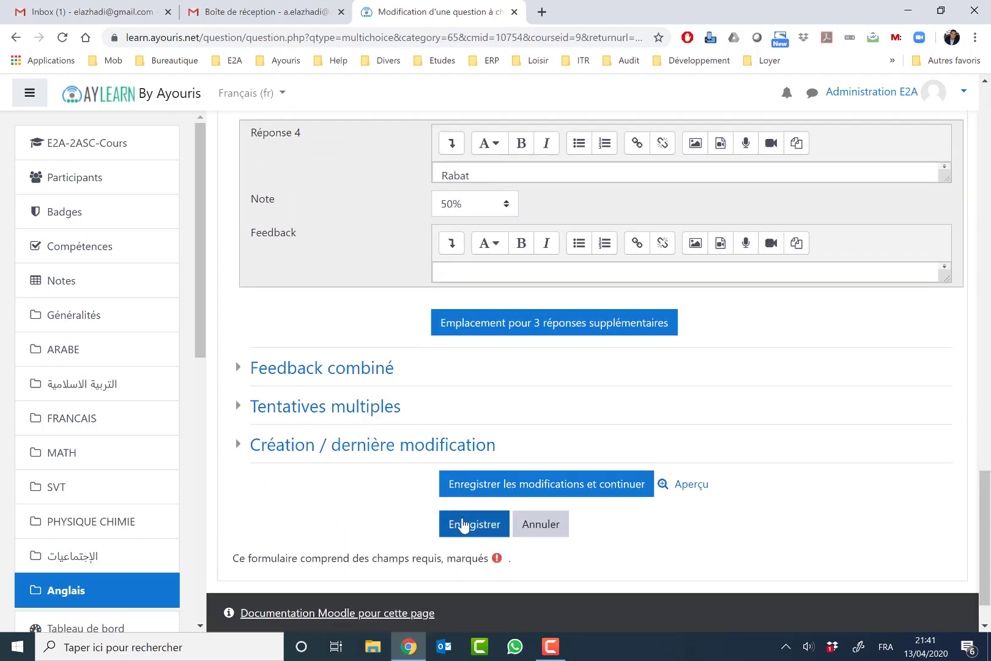
pyautogui.click(464, 526)
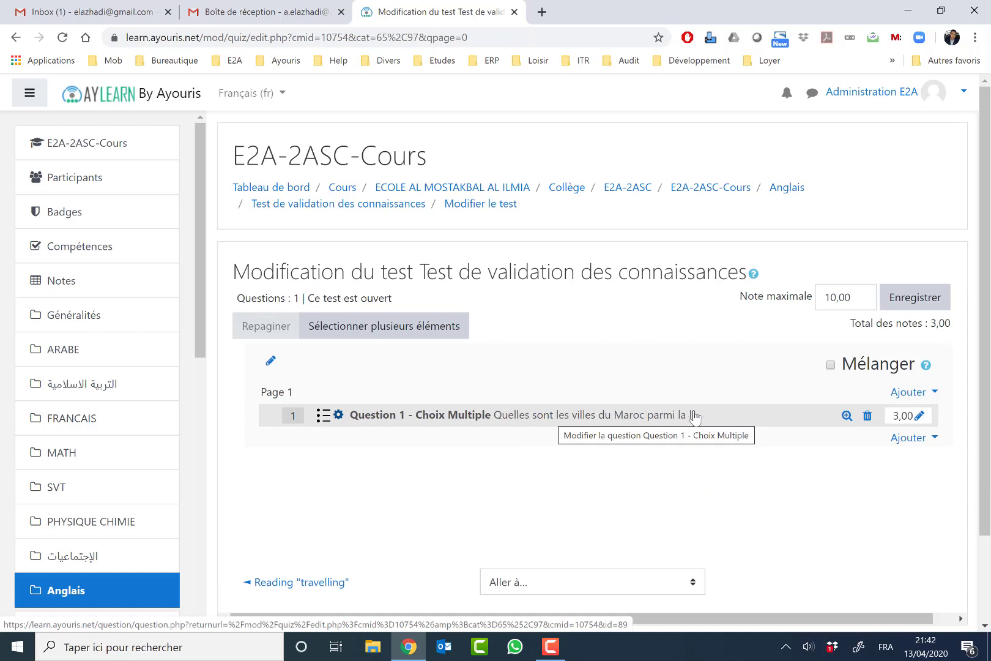
# Step: Add a new Vrai/Faux question after Question 1 of the test
pyautogui.click(904, 438)
pyautogui.click(820, 464)
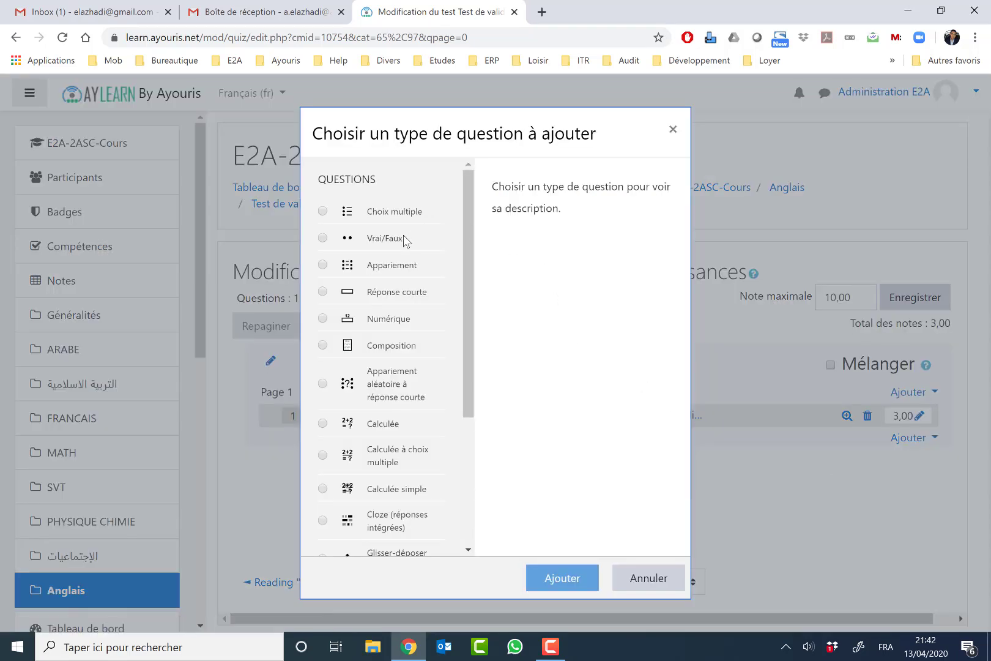
pyautogui.click(392, 238)
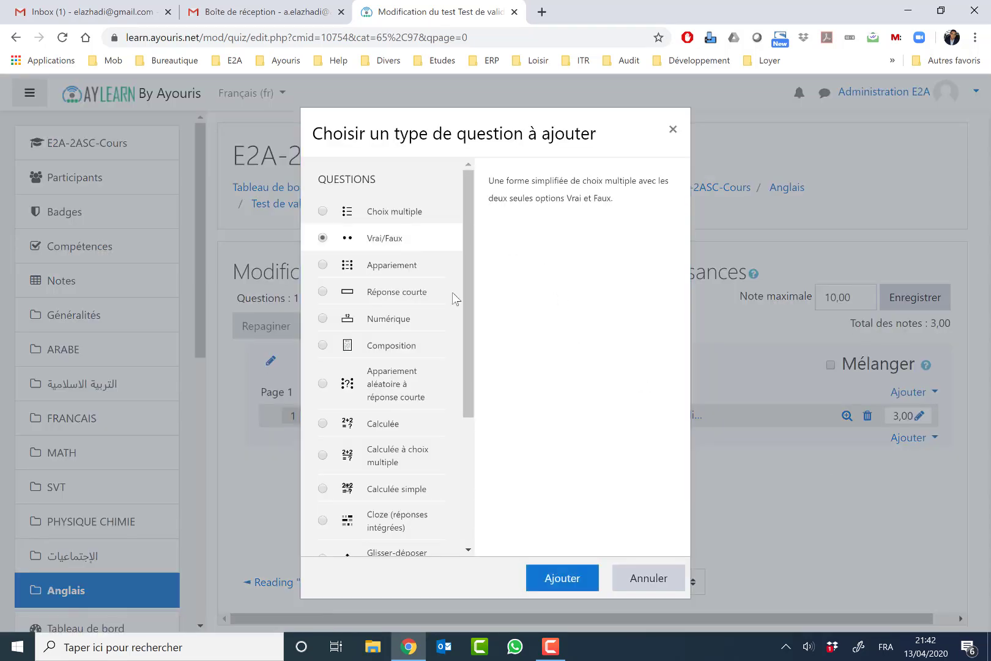
pyautogui.click(562, 578)
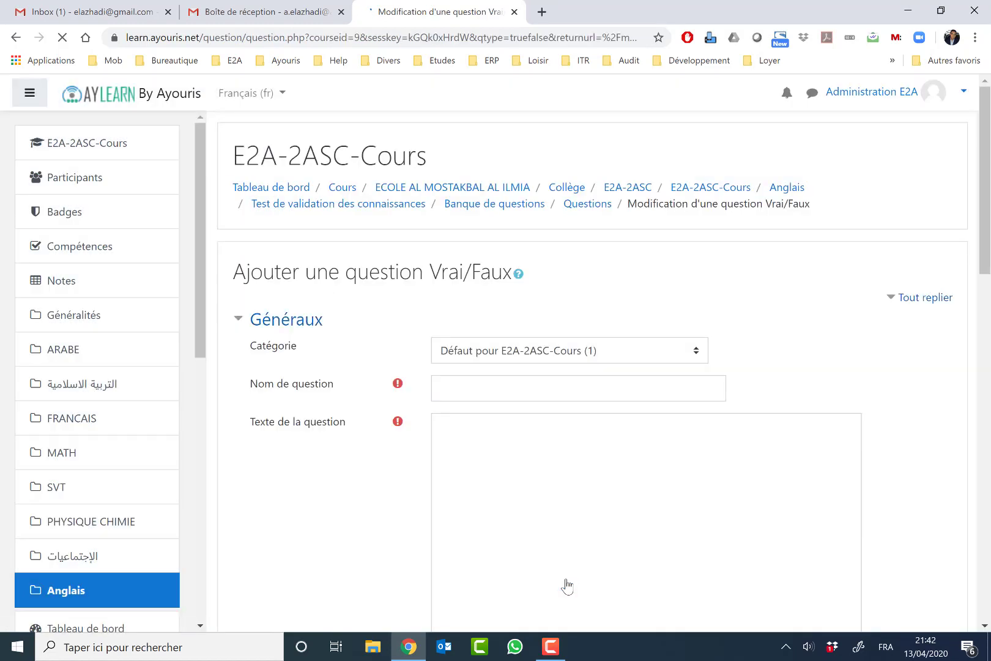
# Step: Name the question "Question 2 : Vrai/Faux" and enter "Tunis est la capitale de la Tunisie" as its text
pyautogui.click(477, 390)
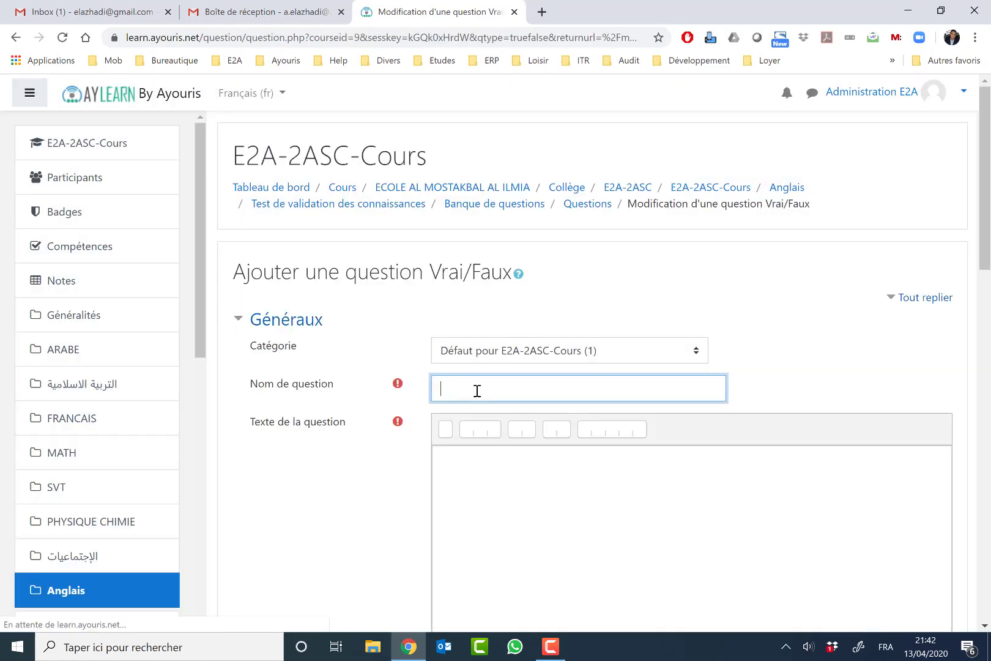
pyautogui.write('Quest')
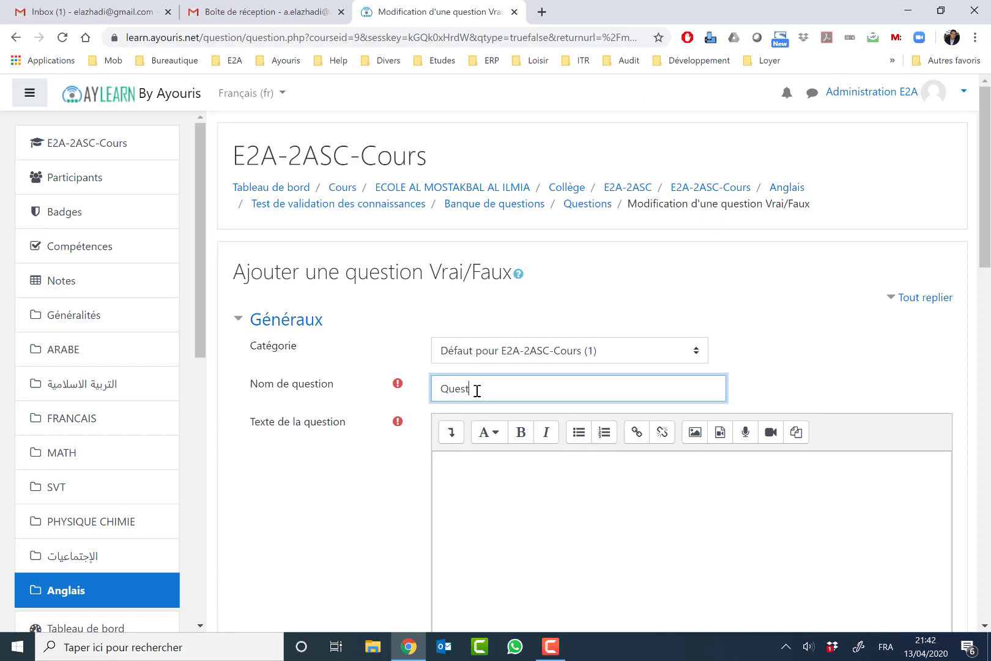
pyautogui.write('ion 2 : Vrai/Faux')
pyautogui.scroll(-5, 967, 232)
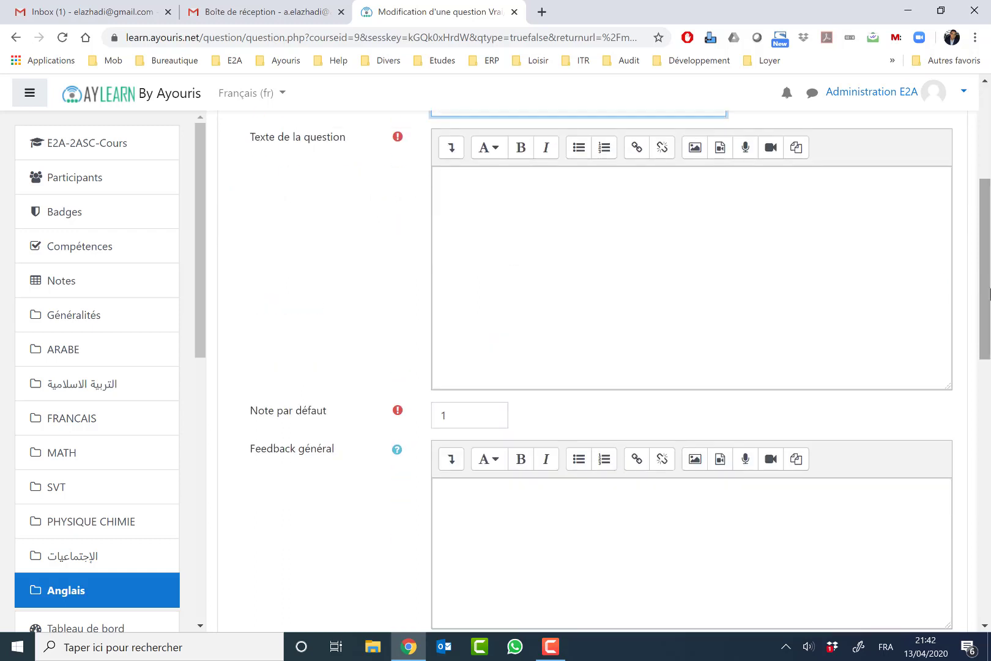
pyautogui.scroll(2, 985, 294)
pyautogui.click(653, 338)
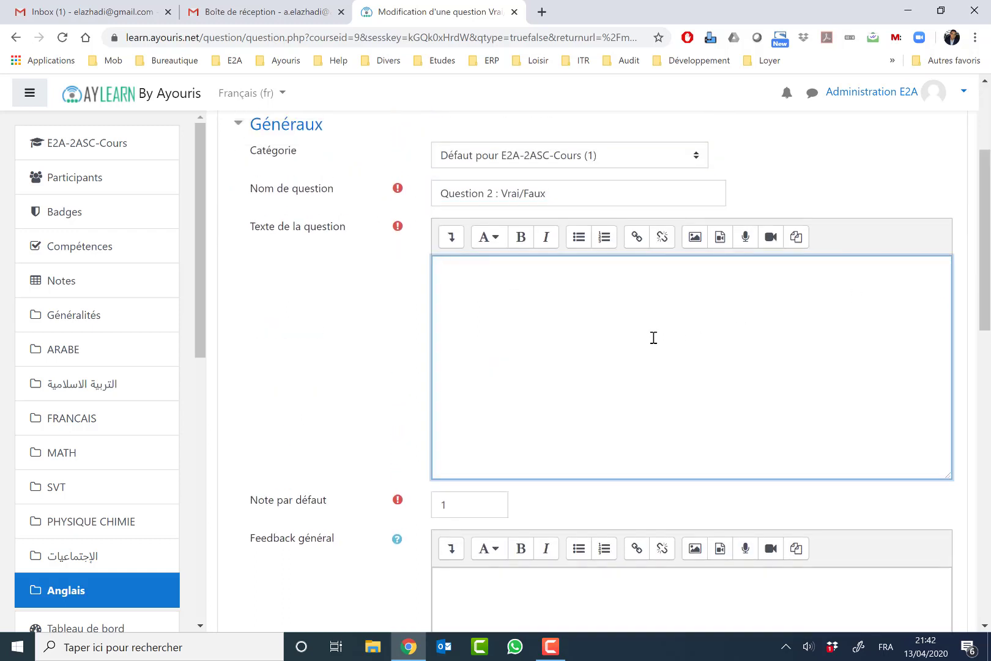
pyautogui.write('Tunis est la capitale de la T')
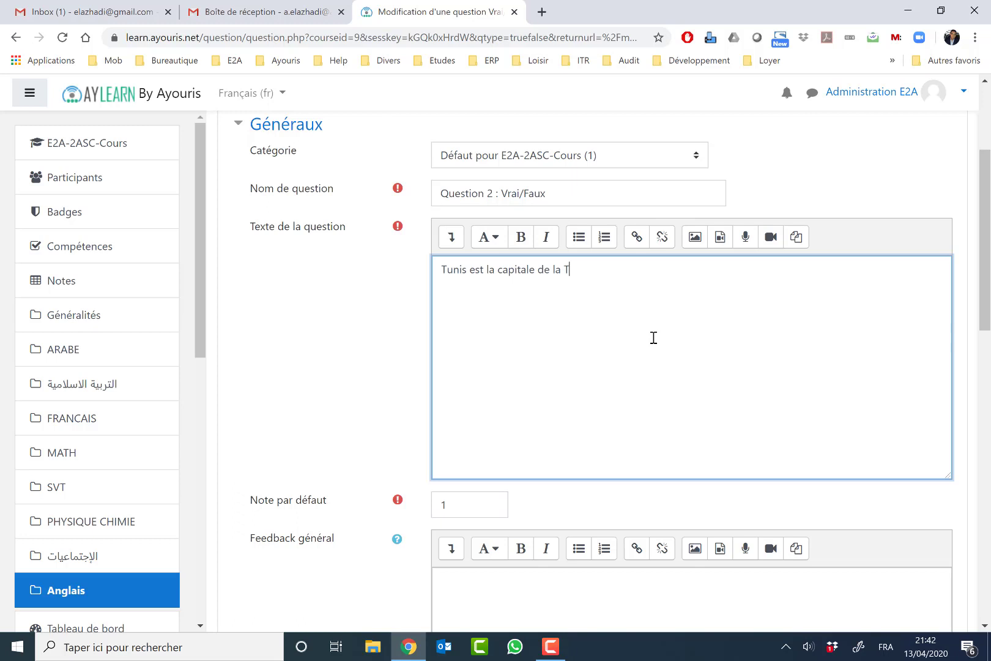
pyautogui.write('unisie')
# Step: Set the question's Note par défaut to 2 and its Réponse correcte to Vrai
pyautogui.scroll(-4, 769, 336)
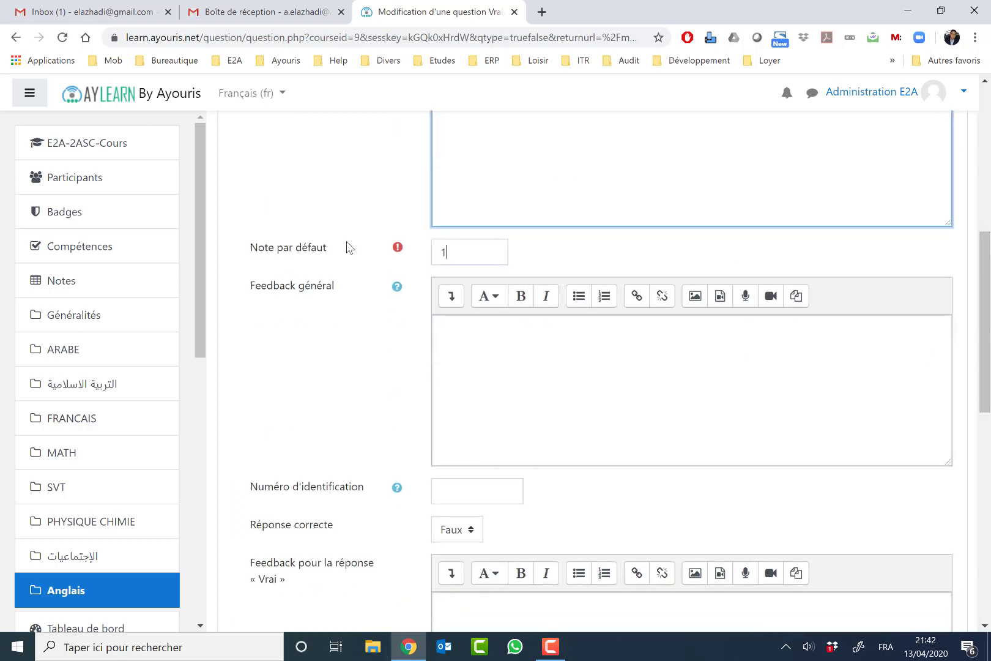
pyautogui.press('Tab')
pyautogui.write('2')
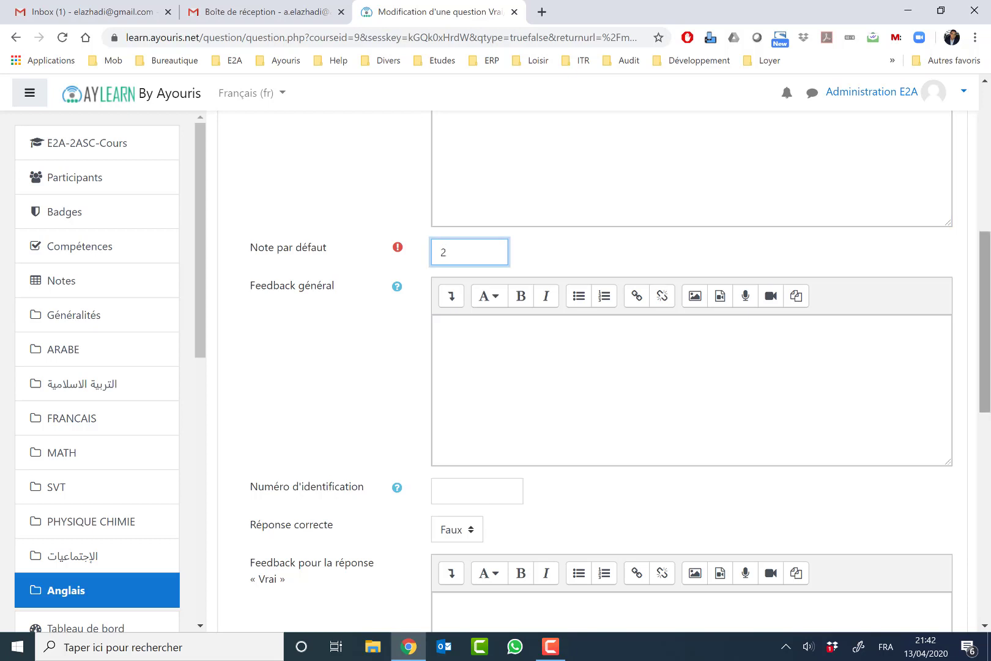
pyautogui.scroll(-3, 985, 318)
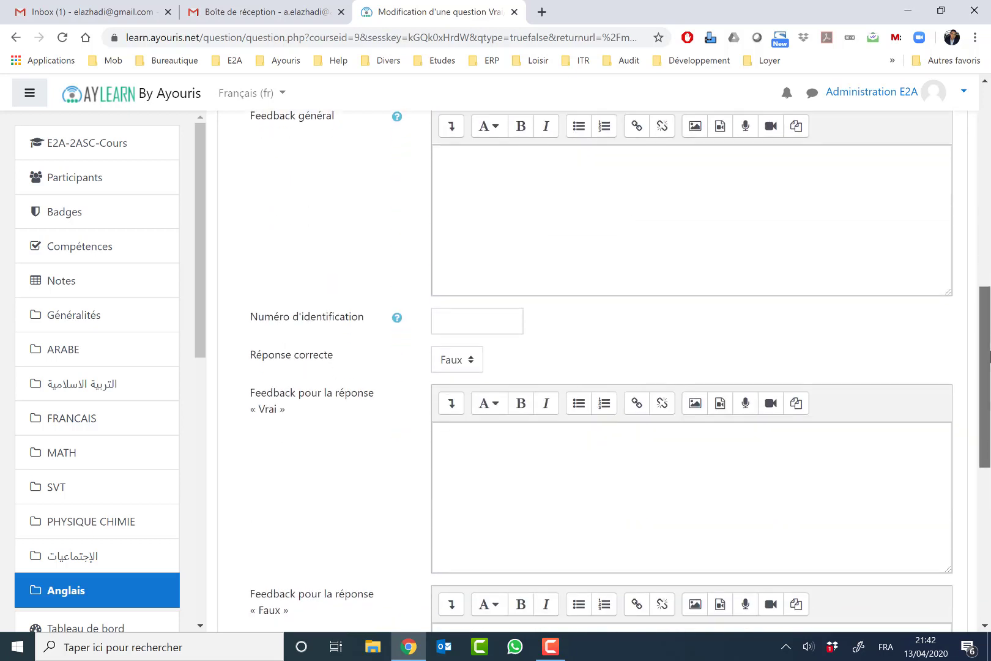
pyautogui.moveTo(985, 418); pyautogui.dragTo(990, 315)
pyautogui.scroll(-5, 990, 314)
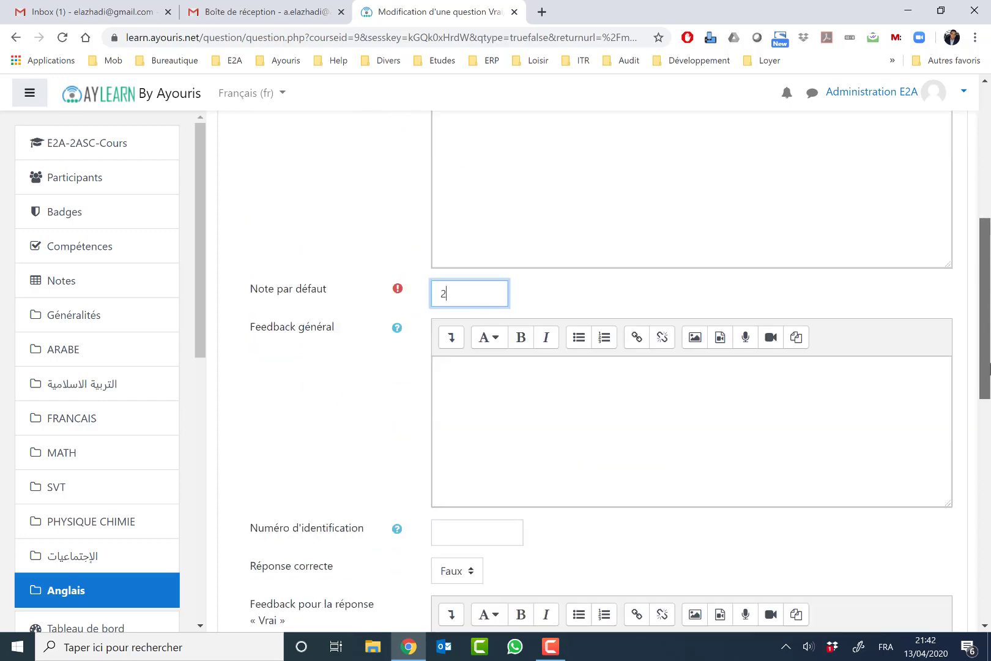
pyautogui.click(453, 318)
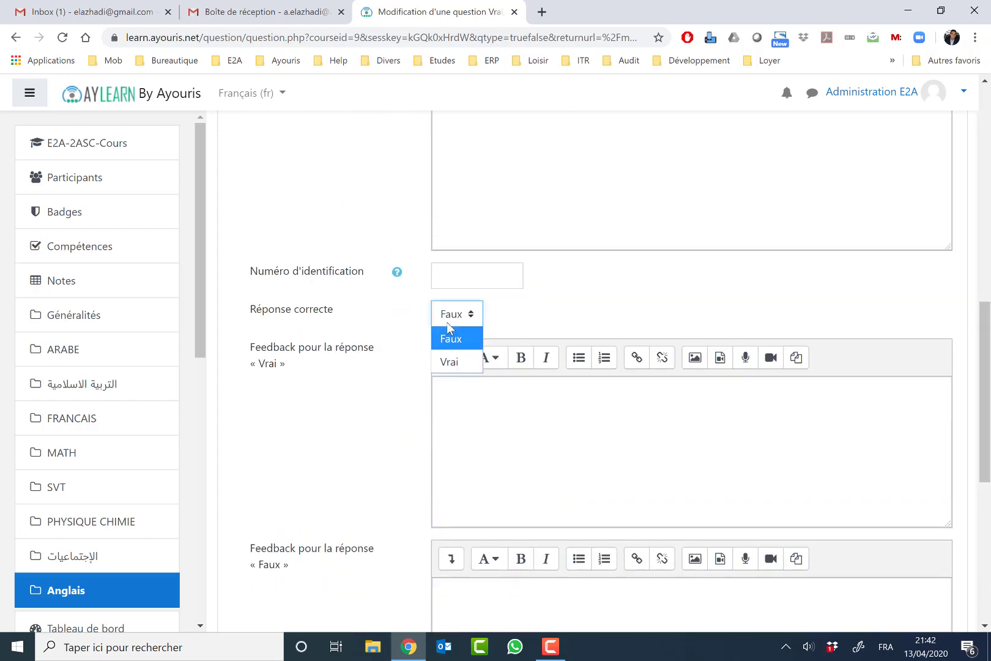
pyautogui.click(454, 362)
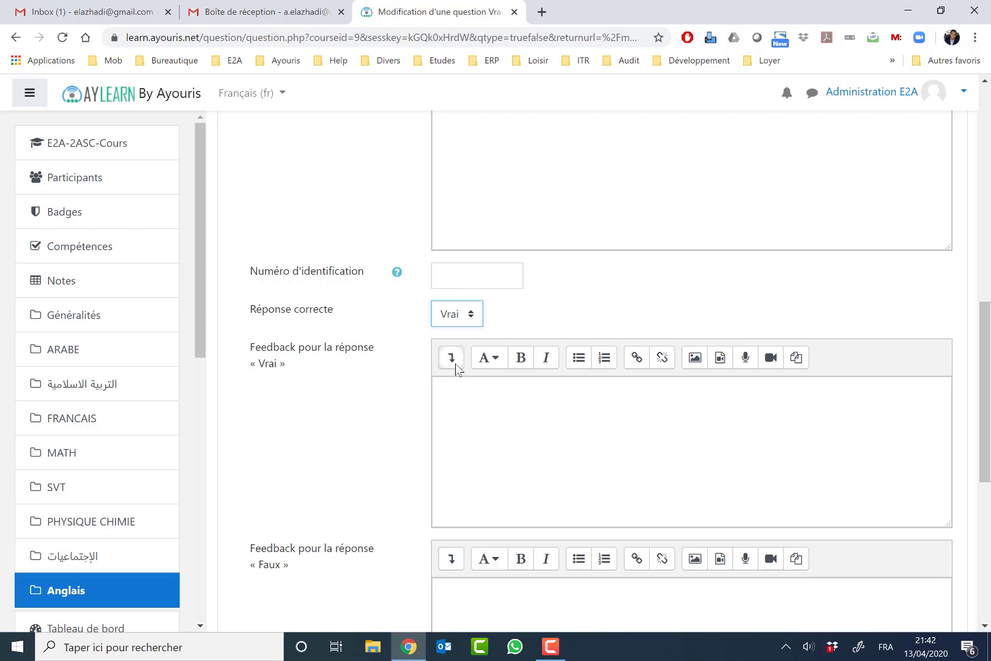
# Step: Enter "Attention Tunis est bien la capitale de la Tunisie" as the feedback for the Faux answer
pyautogui.click(476, 432)
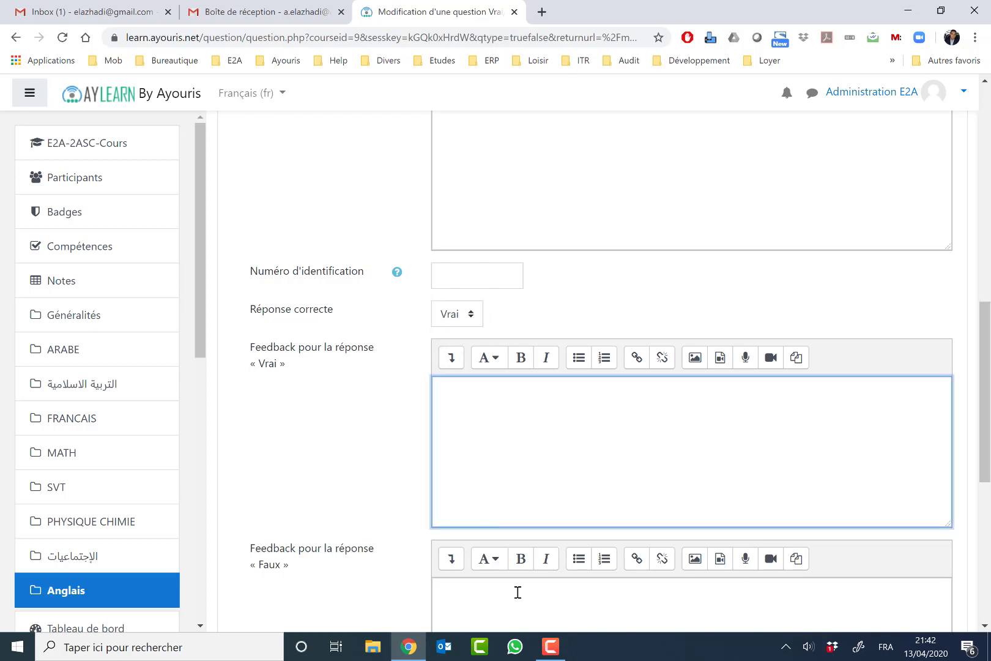
pyautogui.moveTo(989, 417); pyautogui.dragTo(990, 441)
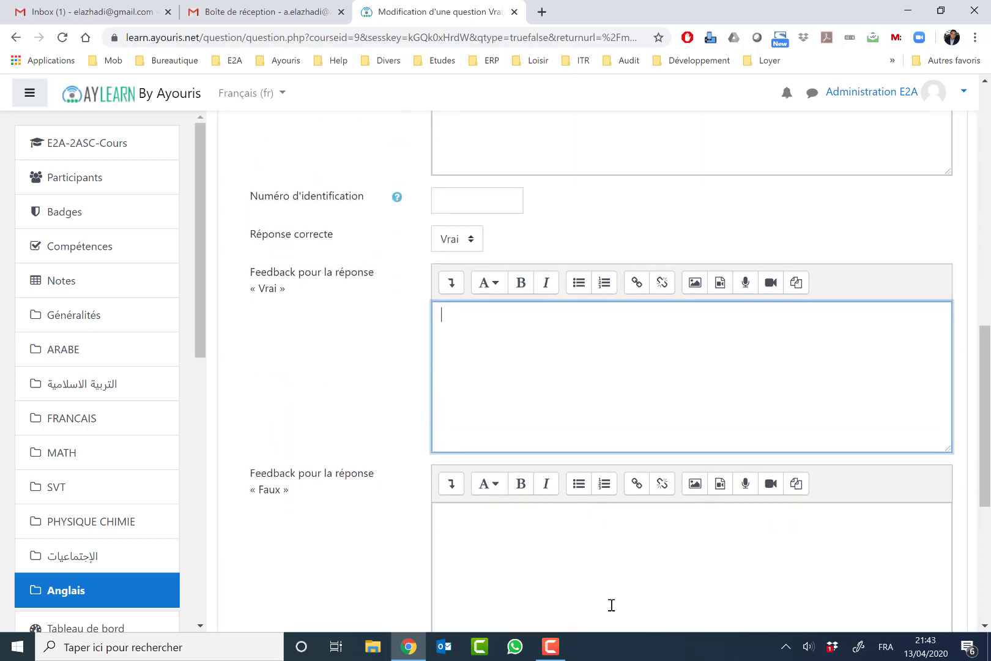
pyautogui.click(526, 548)
pyautogui.write('Attention')
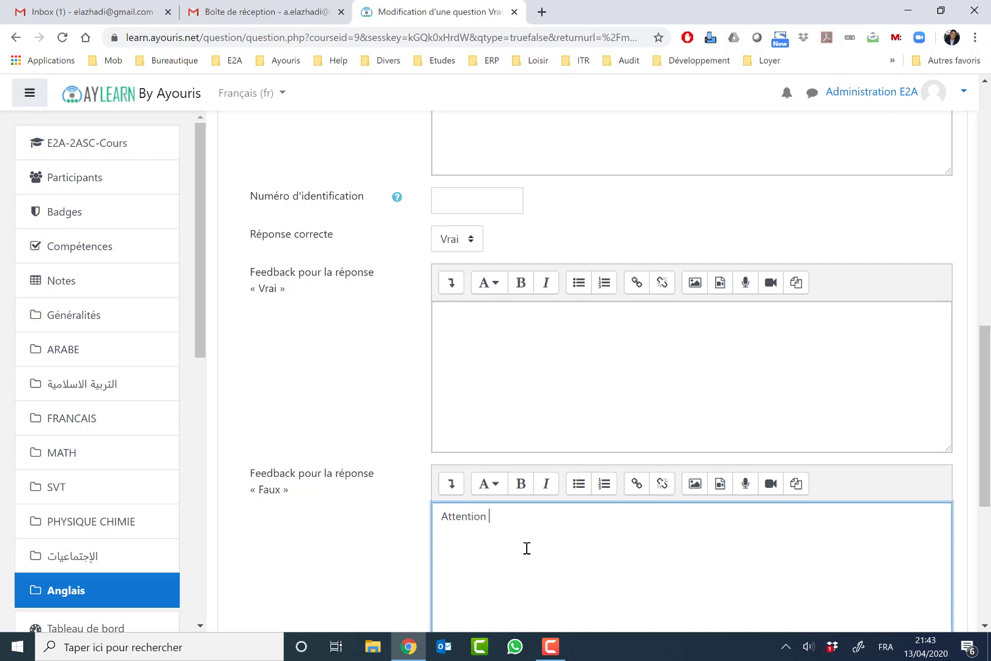
pyautogui.write(' Tunis est bien la capitale')
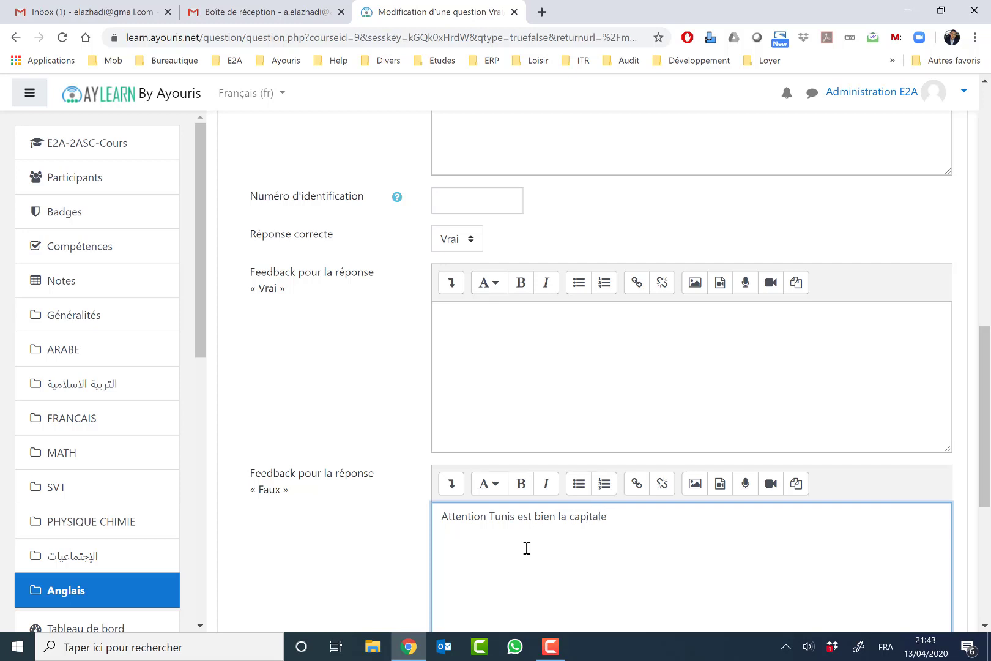
pyautogui.write(' de la Tunsi')
# Step: Enter "Bravo" as the feedback for the Vrai answer and save the question
pyautogui.click(624, 358)
pyautogui.write('Bravo')
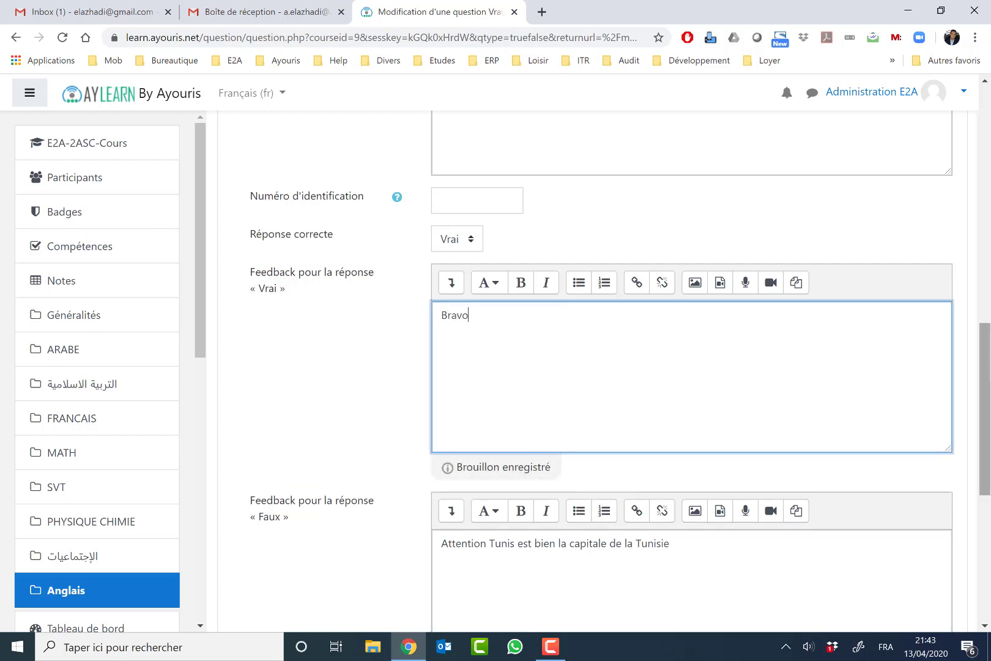
pyautogui.moveTo(987, 368); pyautogui.dragTo(990, 471)
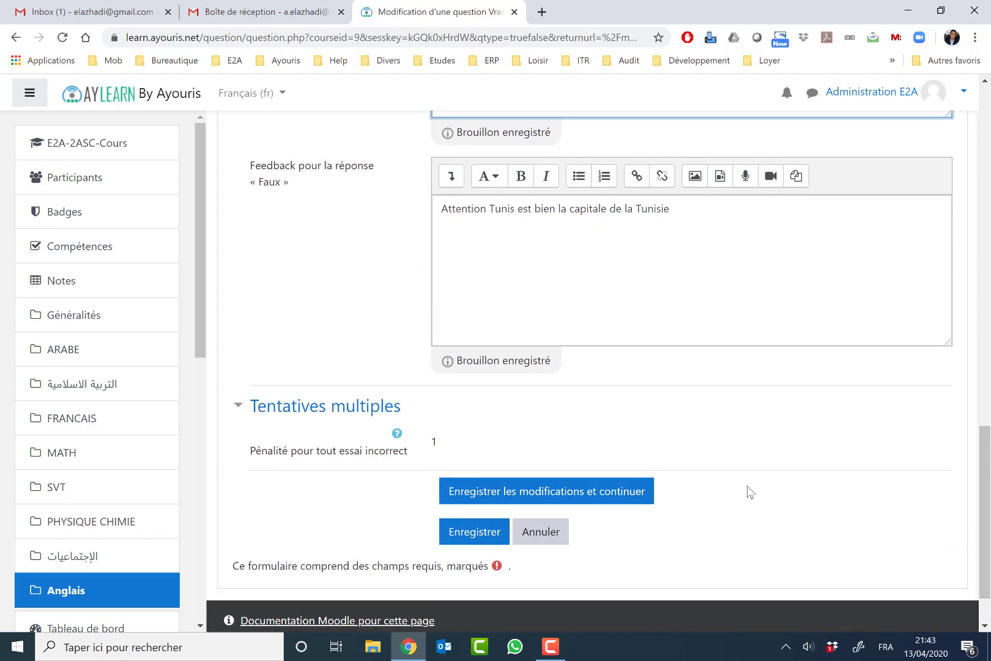
pyautogui.click(478, 533)
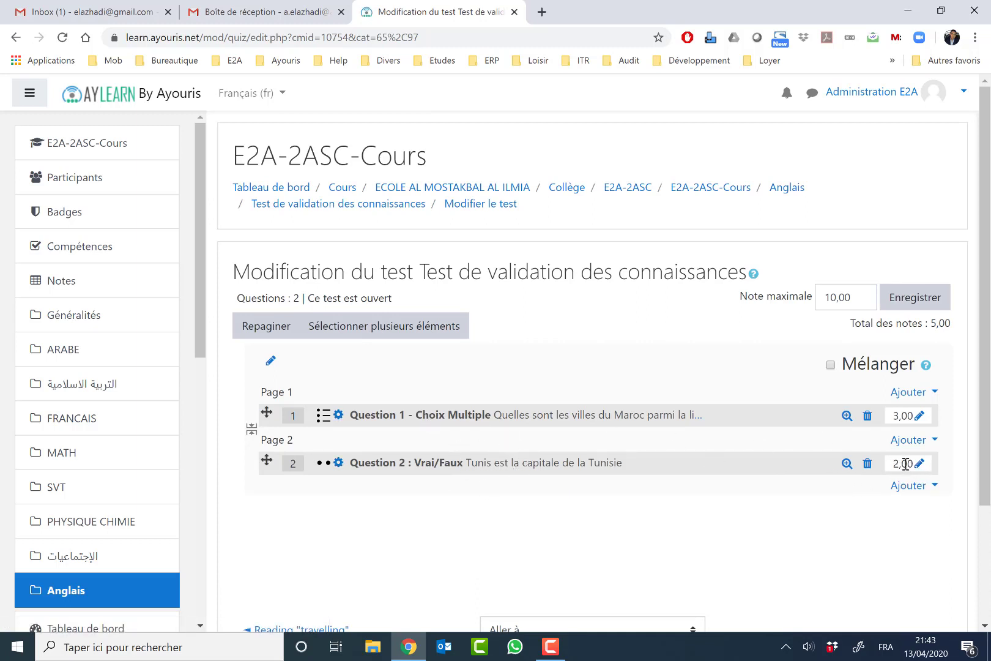
pyautogui.moveTo(932, 322); pyautogui.dragTo(956, 331)
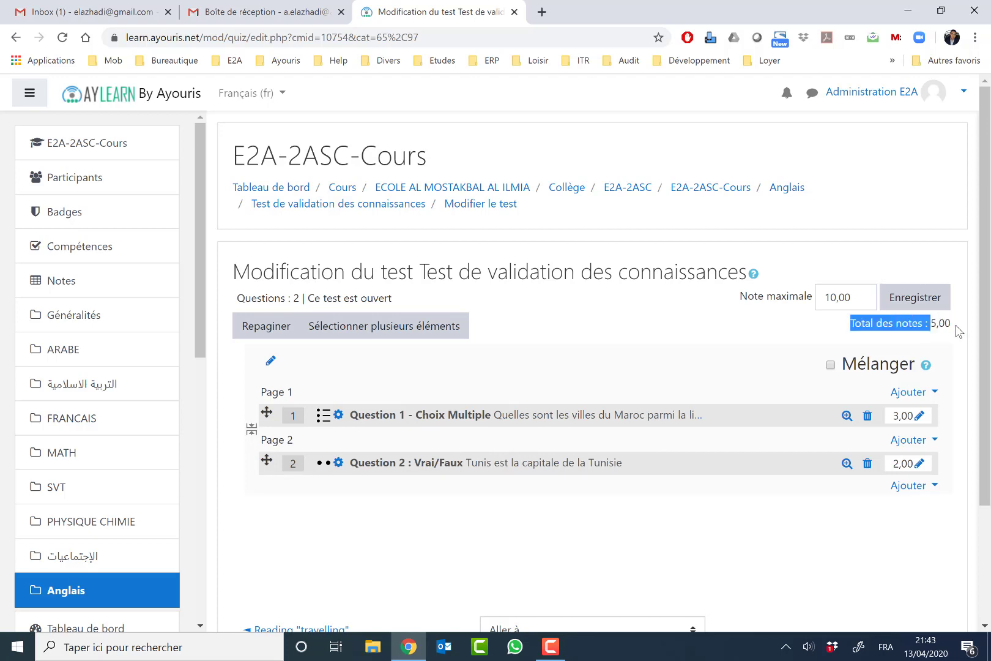
pyautogui.click(956, 329)
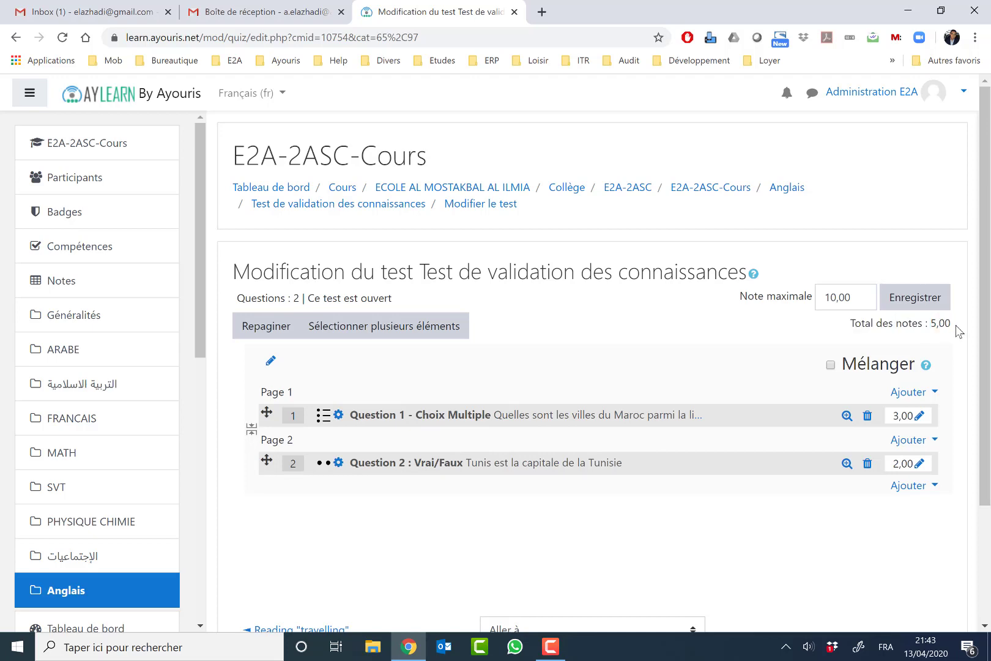
# Step: Add a new Réponse courte question after Question 2 of the test
pyautogui.click(918, 487)
pyautogui.click(840, 517)
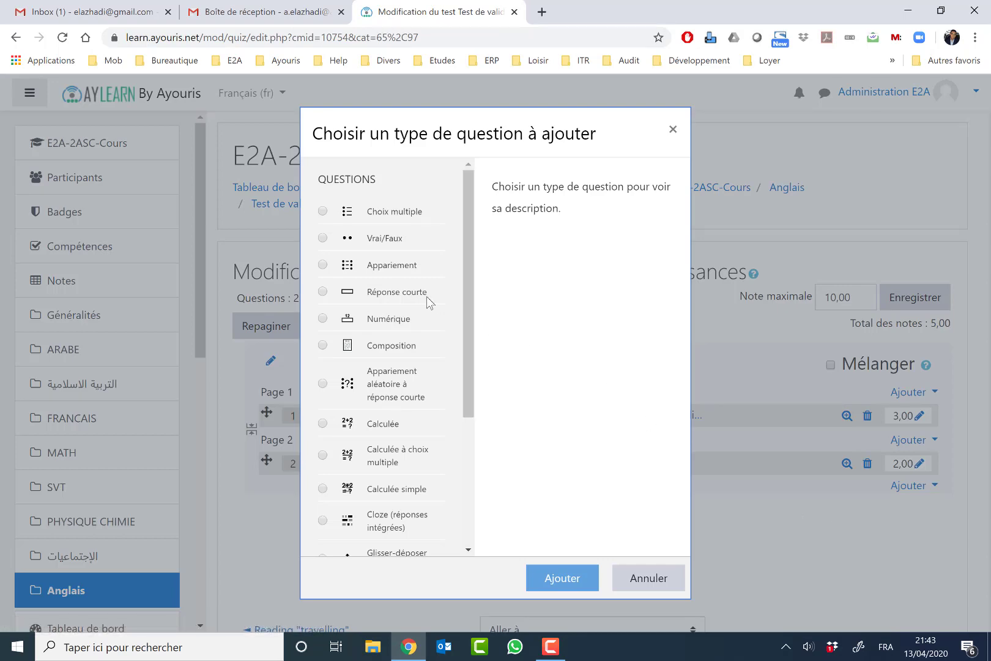
pyautogui.click(408, 295)
pyautogui.click(560, 582)
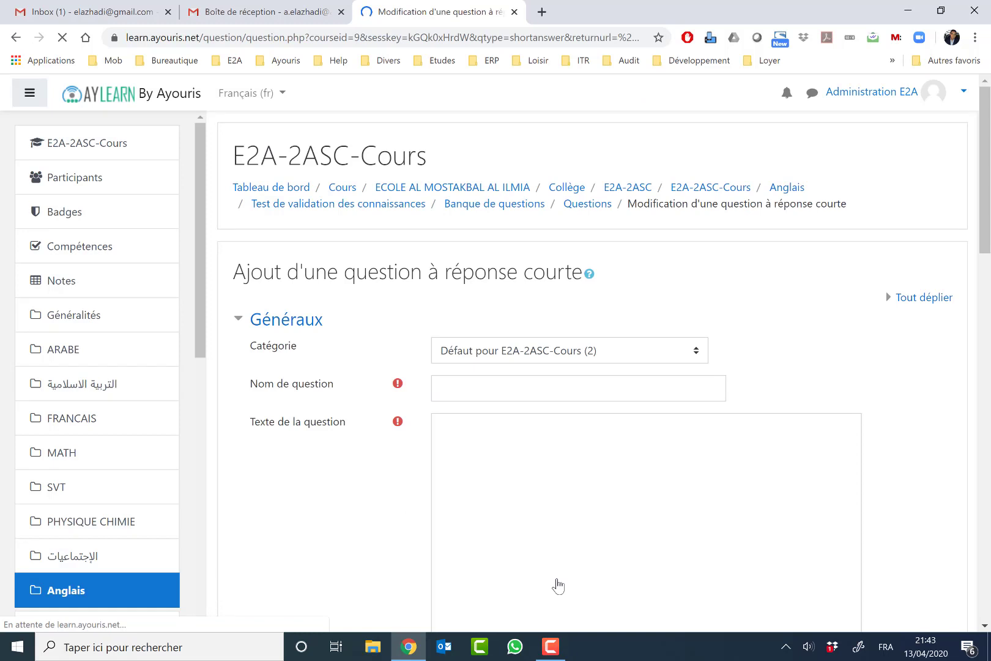
# Step: Name the short-answer question "Question 3 : Réponse Courte"
pyautogui.click(498, 395)
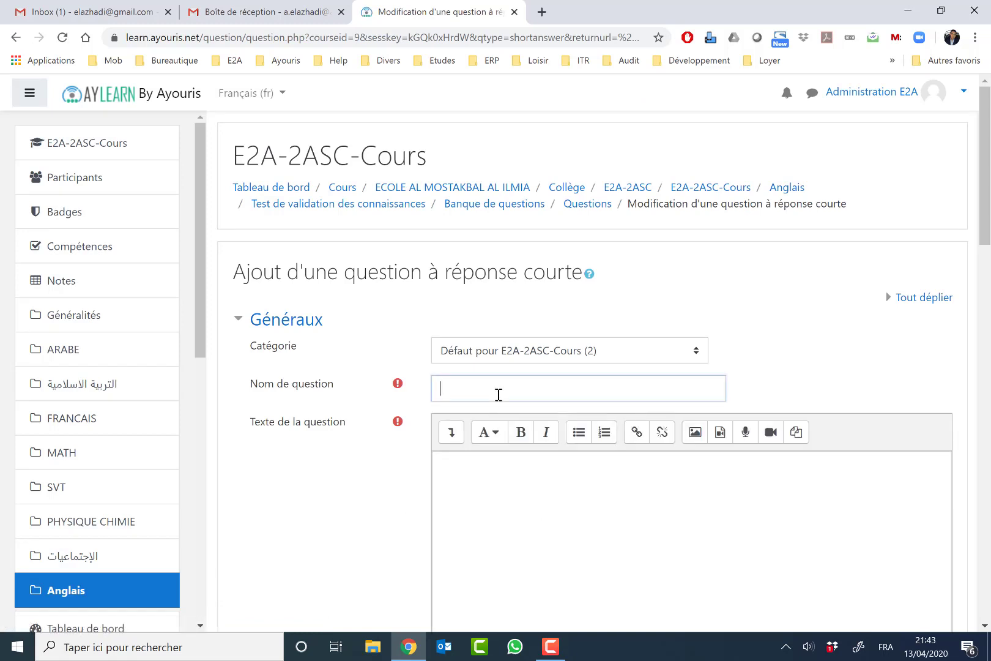
pyautogui.write('Ques')
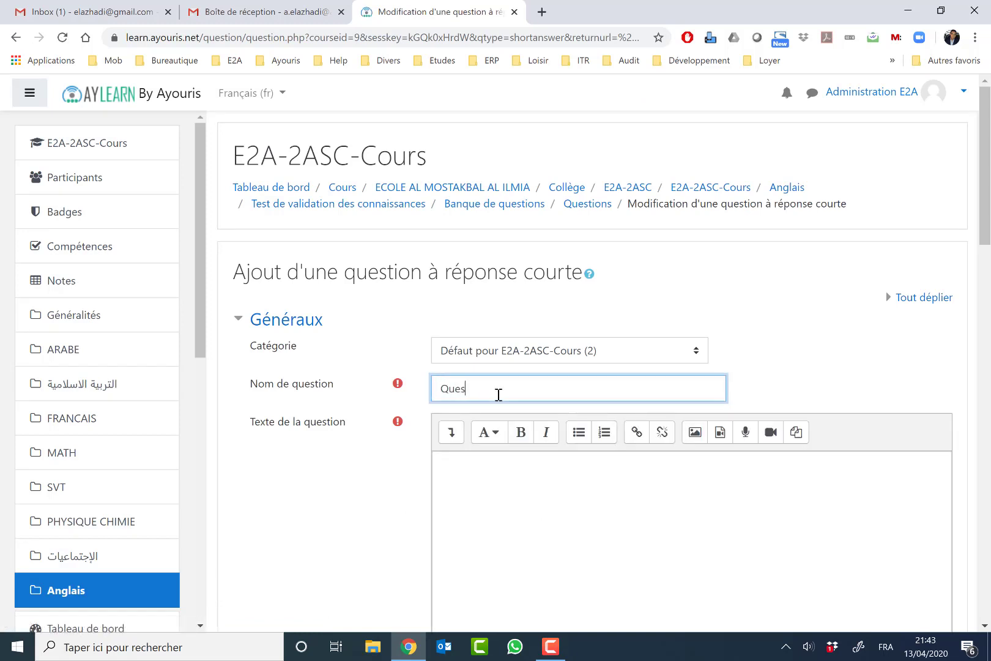
pyautogui.write('tion 3 - Réponse ')
pyautogui.write('Courte')
pyautogui.hotkey('ctrl', 'a')
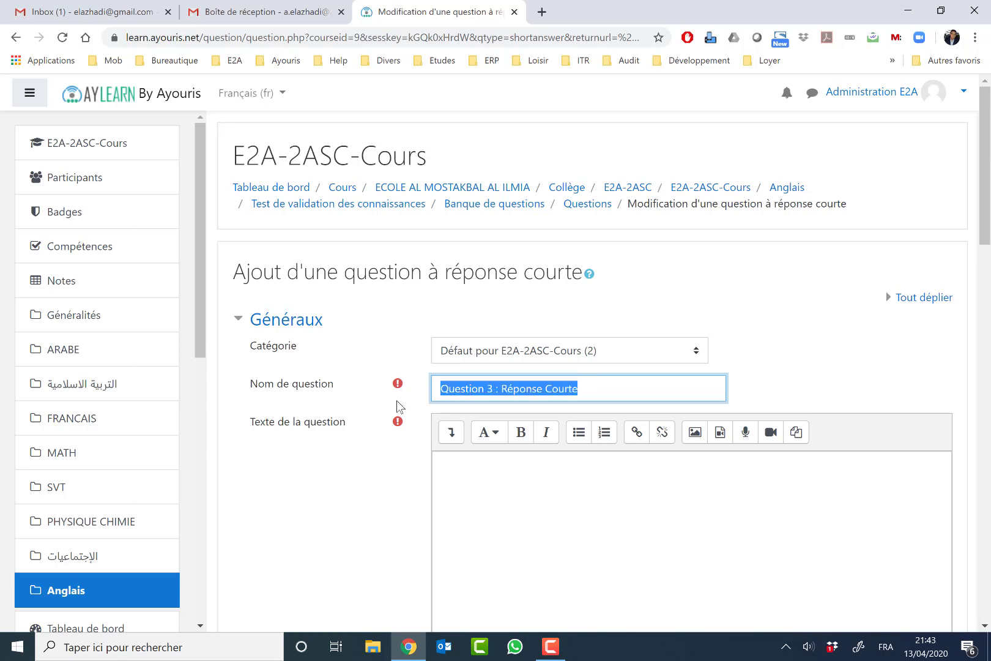
pyautogui.moveTo(985, 212); pyautogui.dragTo(988, 251)
pyautogui.click(679, 402)
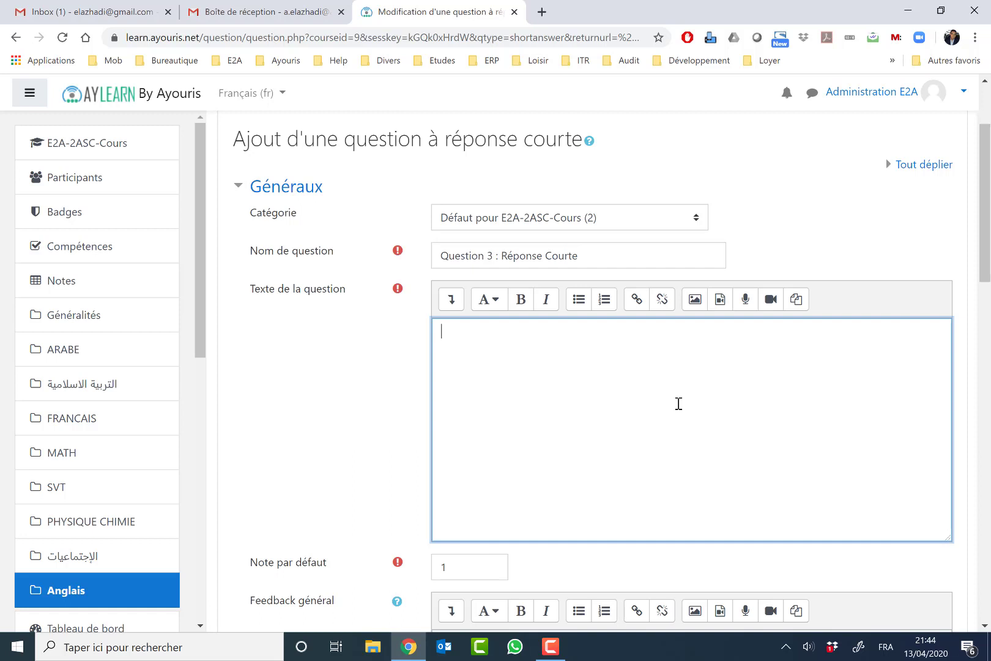
pyautogui.write('R')
pyautogui.write('AM est ')
pyautogui.write("l'bré")
pyautogui.press('BackSpace')
pyautogui.press('BackSpace')
pyautogui.press('BackSpace')
pyautogui.write('abri')
pyautogui.press('BackSpace')
# Step: Enter "La traduction du mot "Maison" en anglais" as the text of the short-answer question
pyautogui.hotkey('ctrl', 'a')
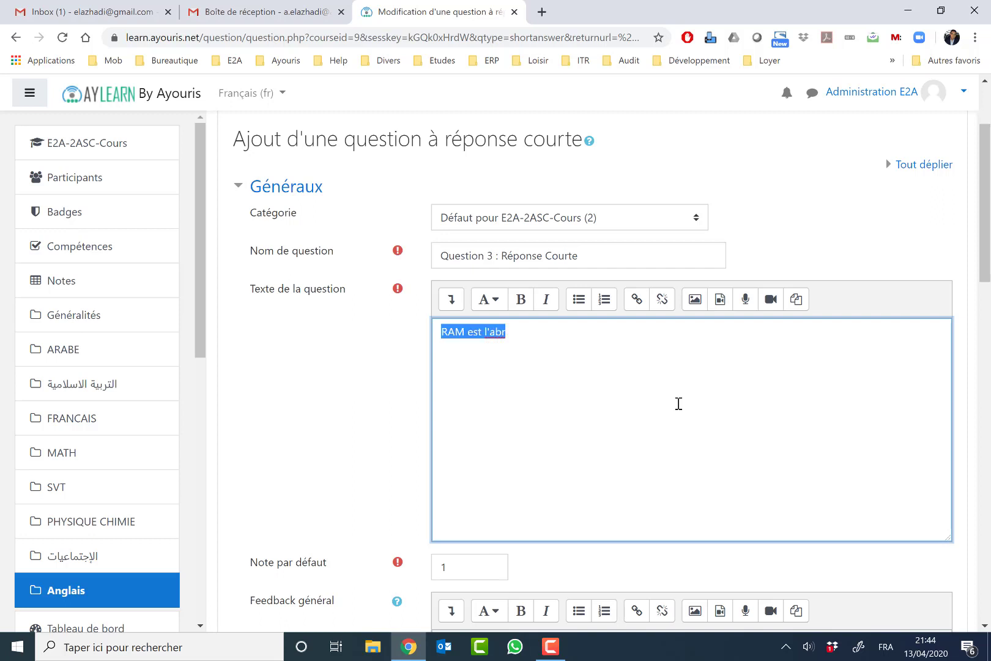
pyautogui.write('La radu')
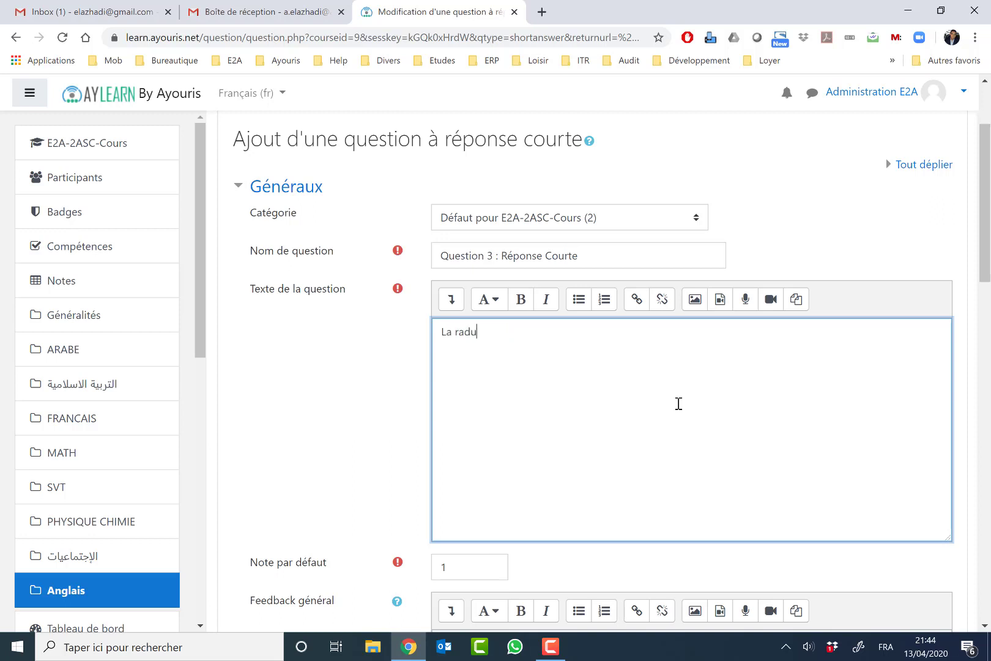
pyautogui.write('ction')
pyautogui.press('Left')
pyautogui.press('Left')
pyautogui.press('Left')
pyautogui.press('Left')
pyautogui.press('Left')
pyautogui.press('Left')
pyautogui.press('Left')
pyautogui.press('Left')
pyautogui.press('Left')
pyautogui.write('tion de la')
pyautogui.press('BackSpace')
pyautogui.write('u mot "Maison" ')
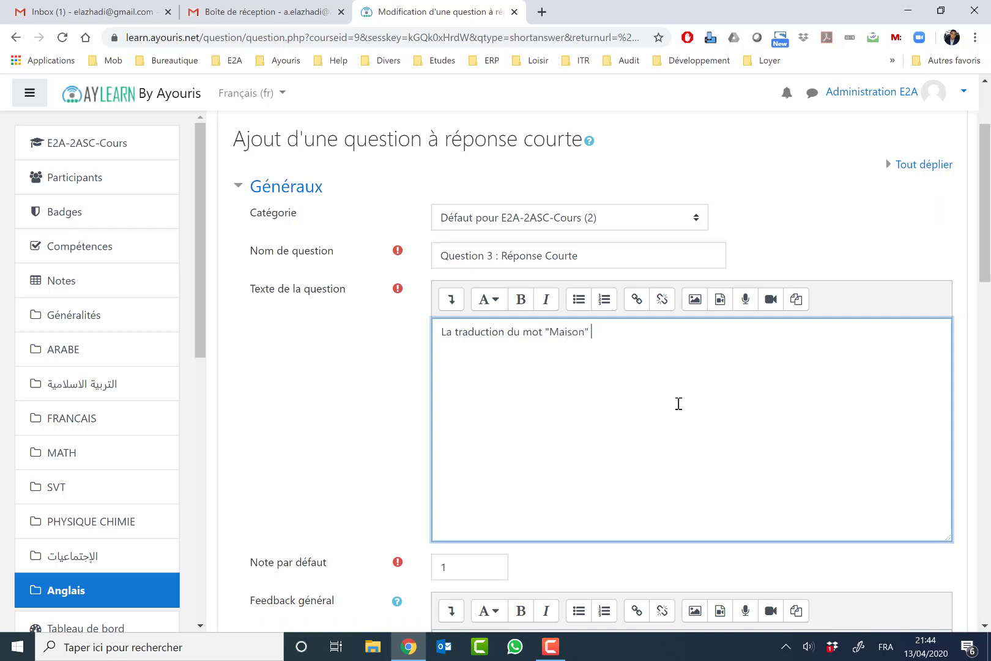
pyautogui.write('en aglais')
pyautogui.press('BackSpace')
pyautogui.press('BackSpace')
pyautogui.press('BackSpace')
pyautogui.press('BackSpace')
pyautogui.press('BackSpace')
pyautogui.write('nglais')
# Step: Set the default mark of the short-answer question to 3
pyautogui.scroll(-4, 678, 403)
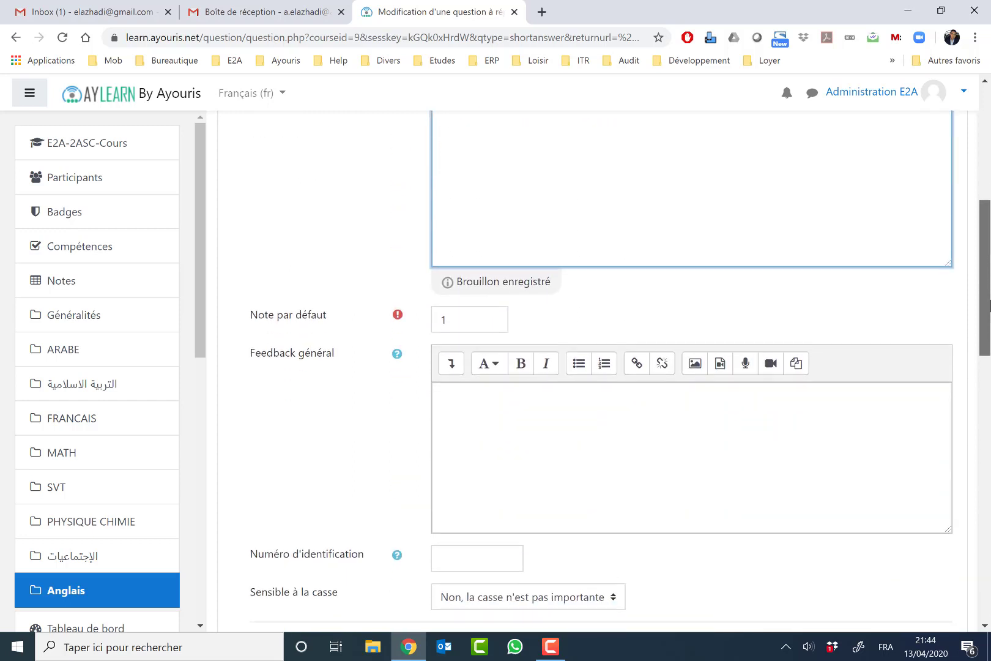
pyautogui.moveTo(477, 316); pyautogui.dragTo(348, 331)
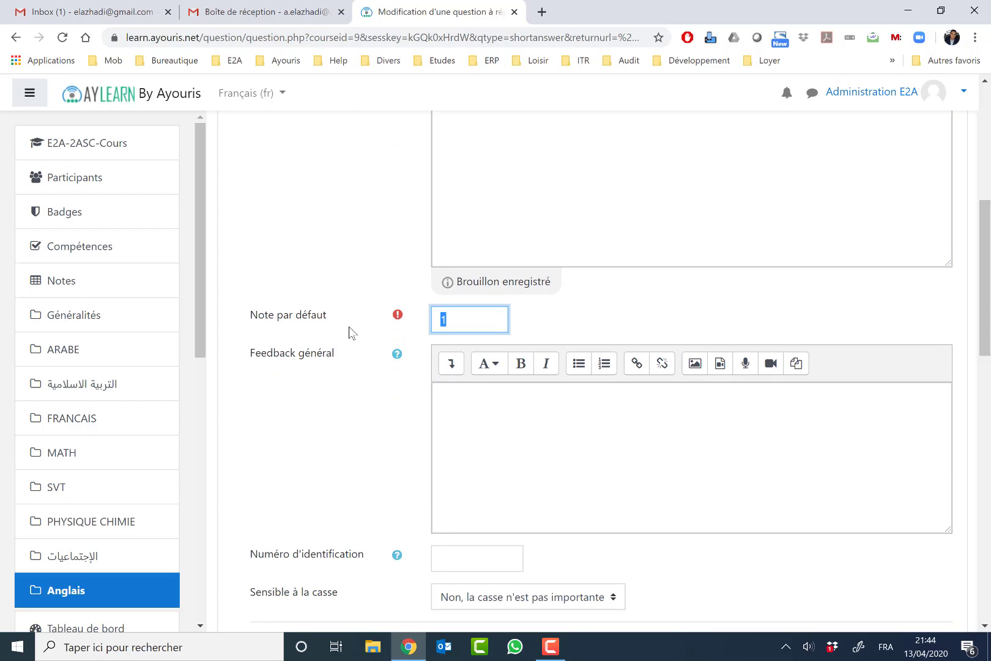
pyautogui.press('BackSpace')
pyautogui.write('3')
pyautogui.scroll(-1, 861, 355)
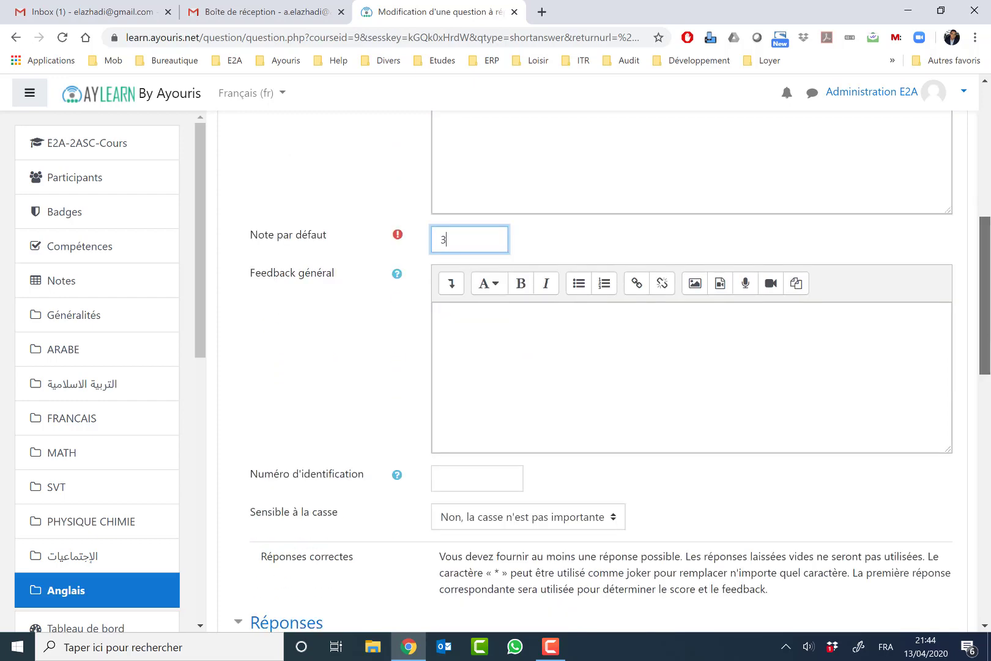
# Step: Set the question's case sensitivity to "Non, la casse n'est pas importante"
pyautogui.scroll(-4, 990, 367)
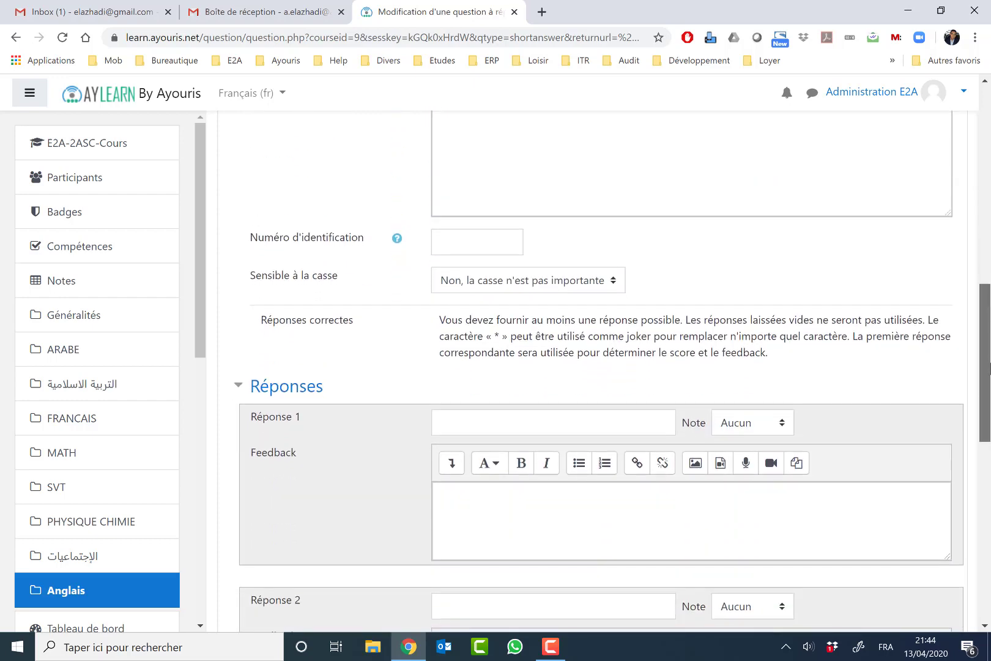
pyautogui.click(494, 287)
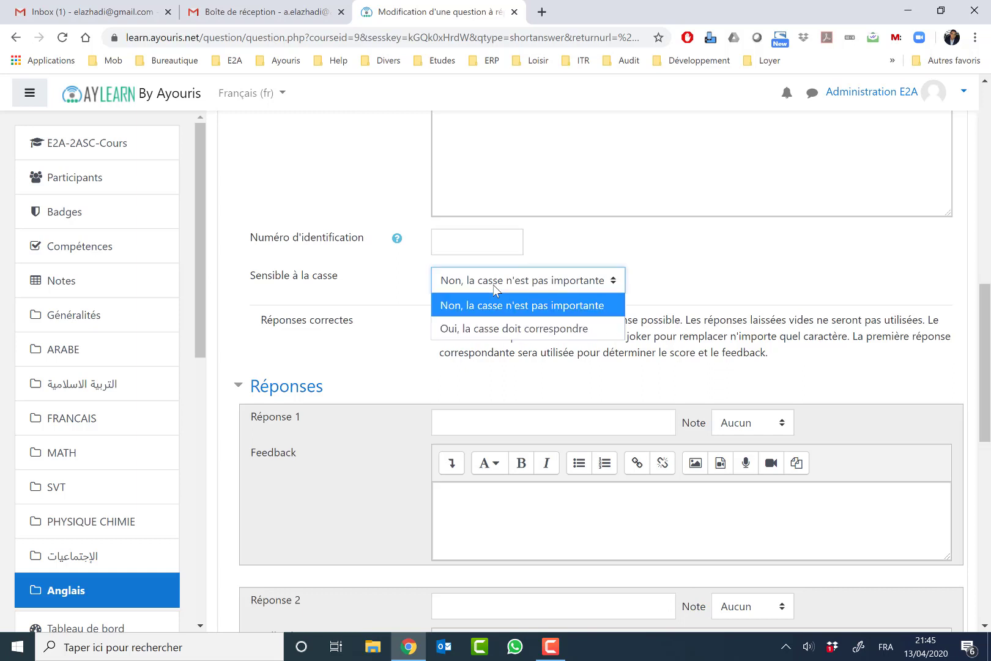
pyautogui.click(509, 307)
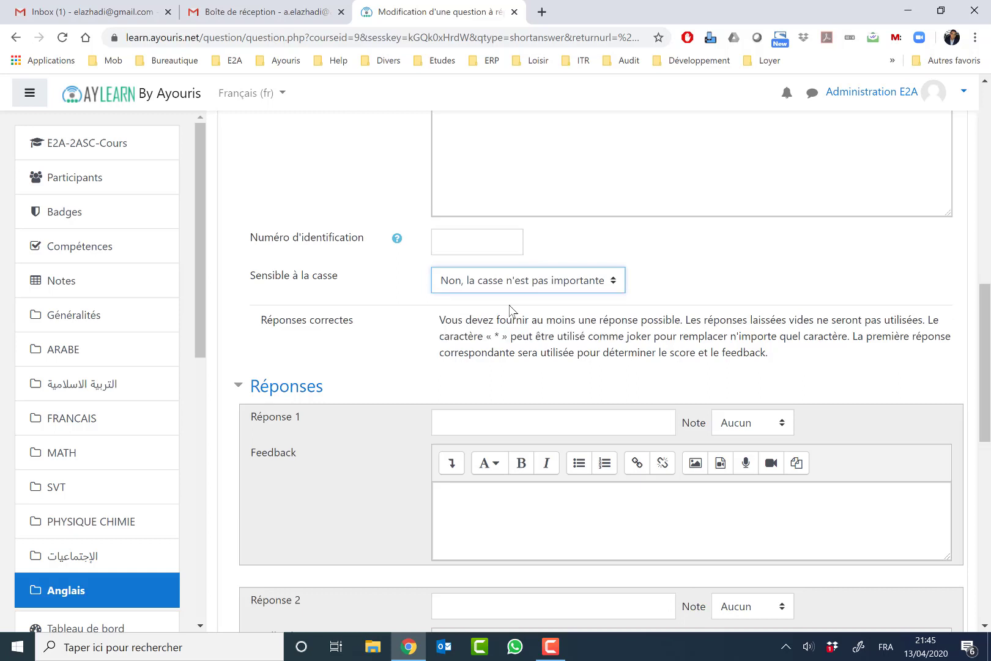
pyautogui.click(506, 281)
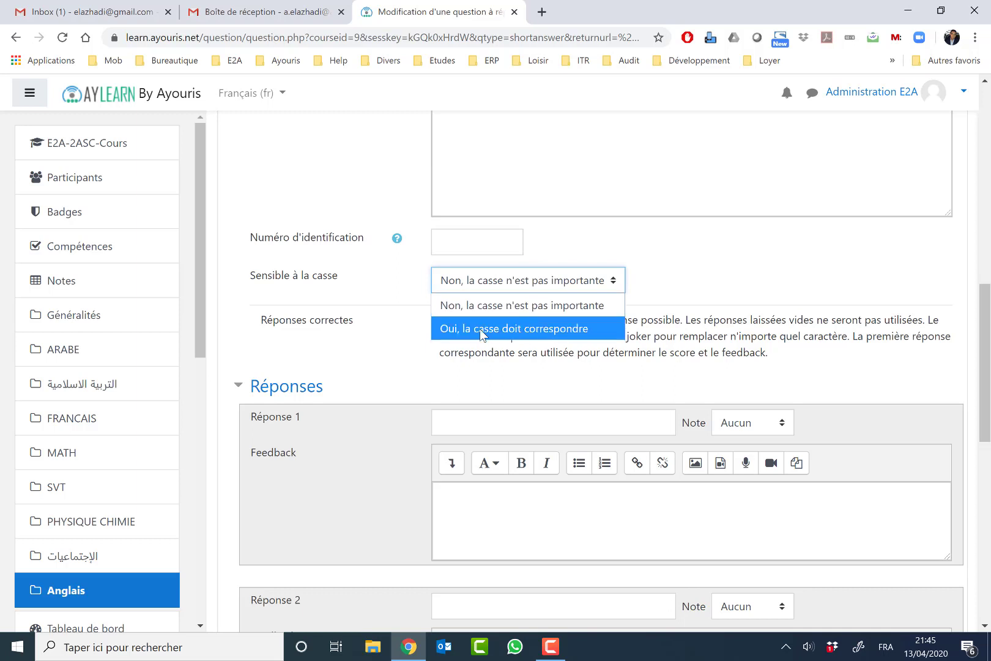
pyautogui.click(520, 309)
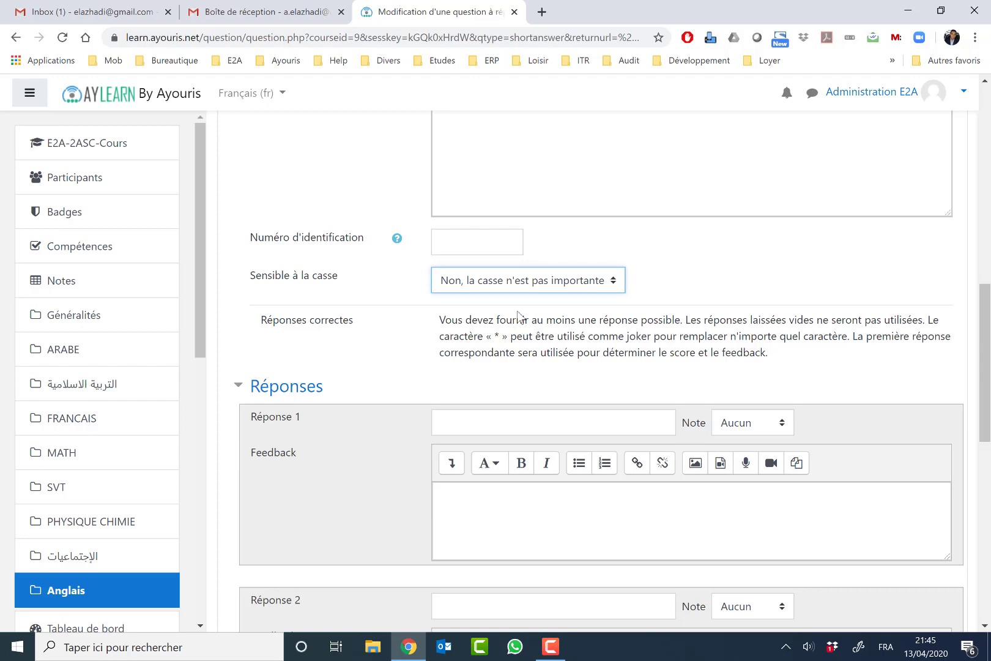
# Step: Enter "Home" as Réponse 1 and give it a mark of 100%
pyautogui.scroll(-2, 987, 416)
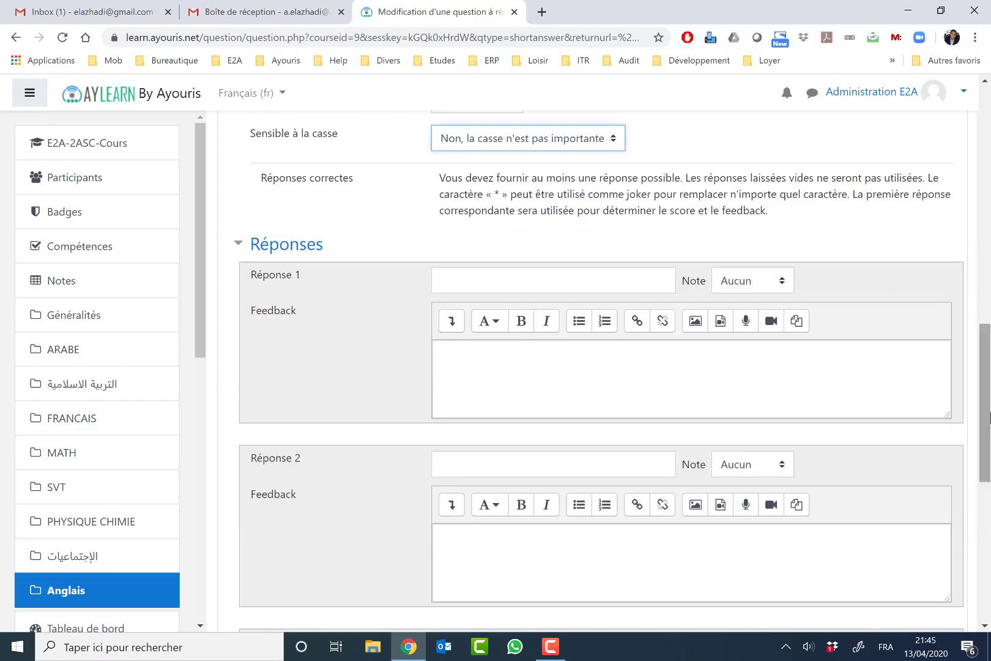
pyautogui.click(505, 281)
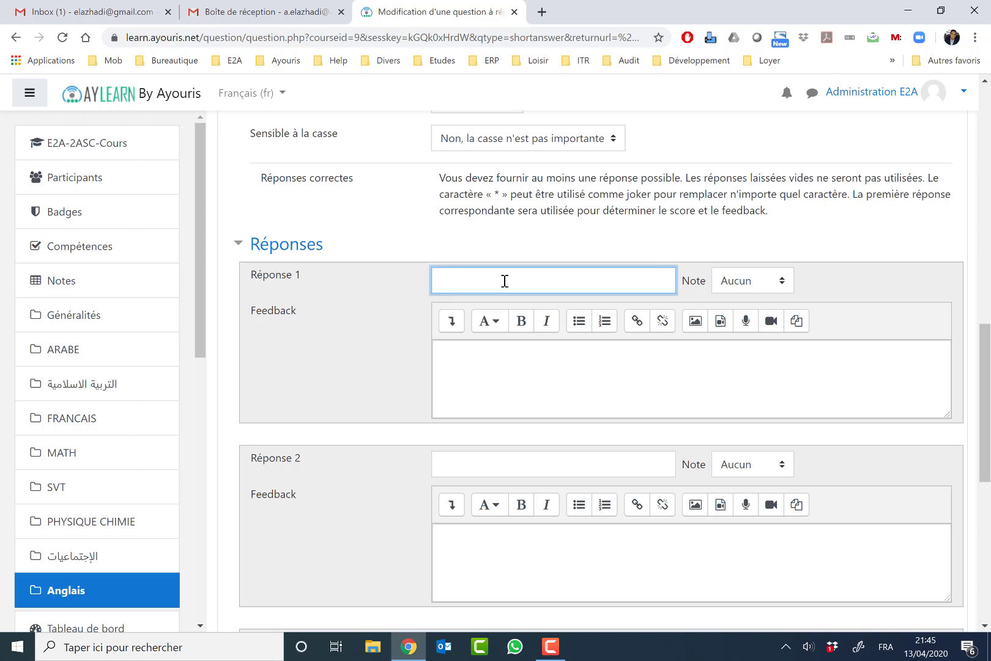
pyautogui.write('Home')
pyautogui.click(513, 464)
pyautogui.click(750, 284)
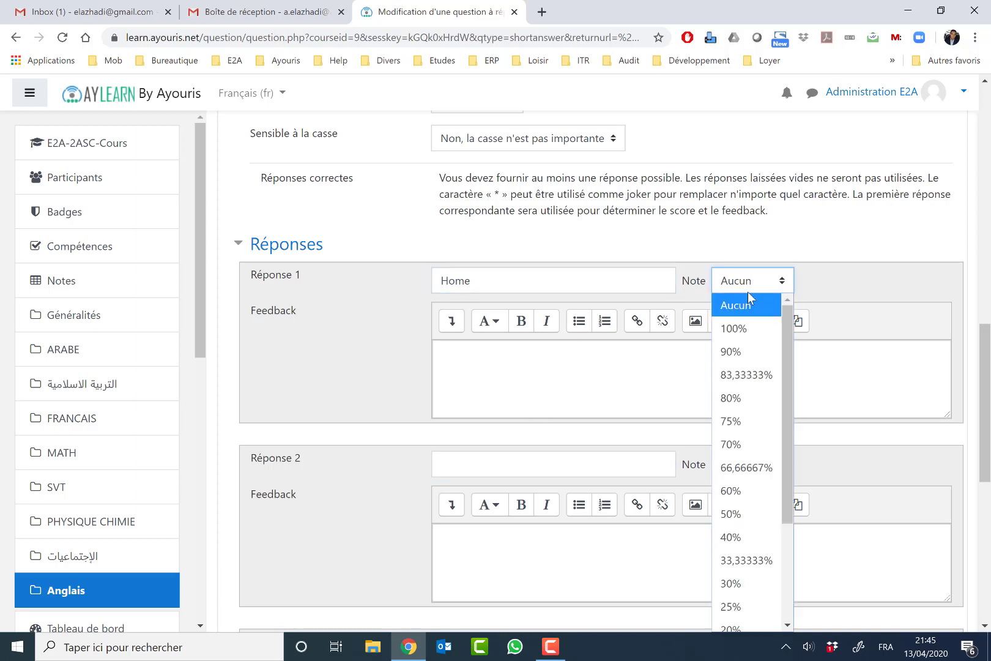
pyautogui.click(748, 333)
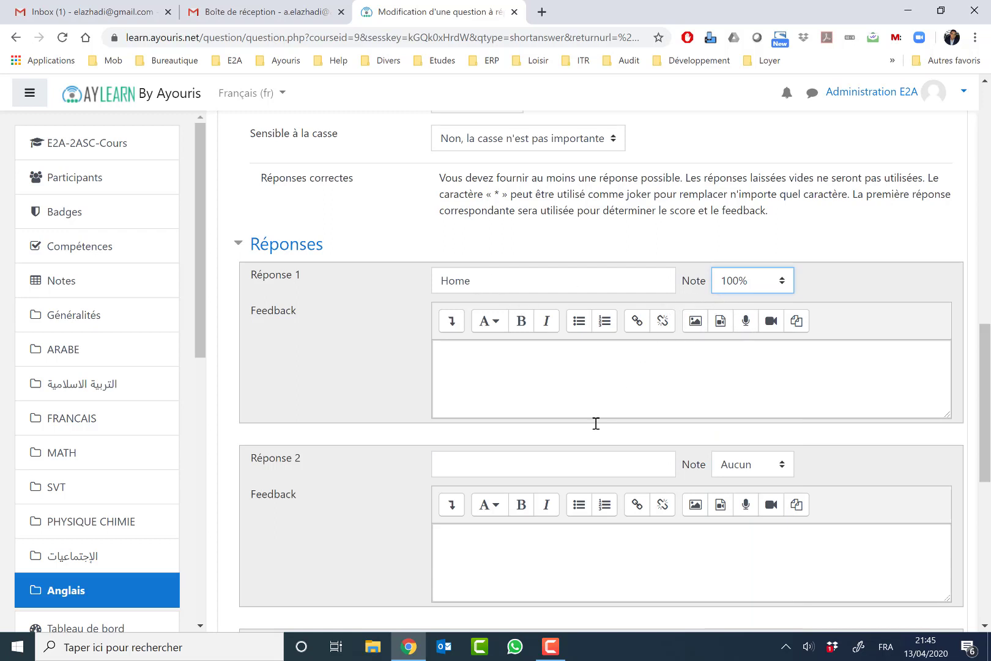
pyautogui.click(574, 463)
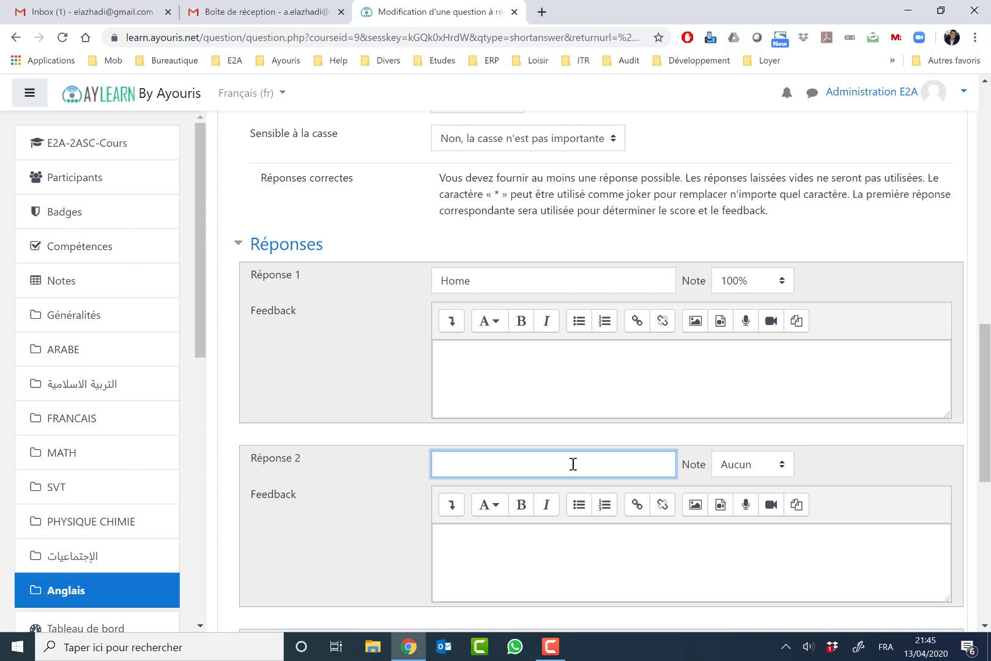
pyautogui.click(720, 471)
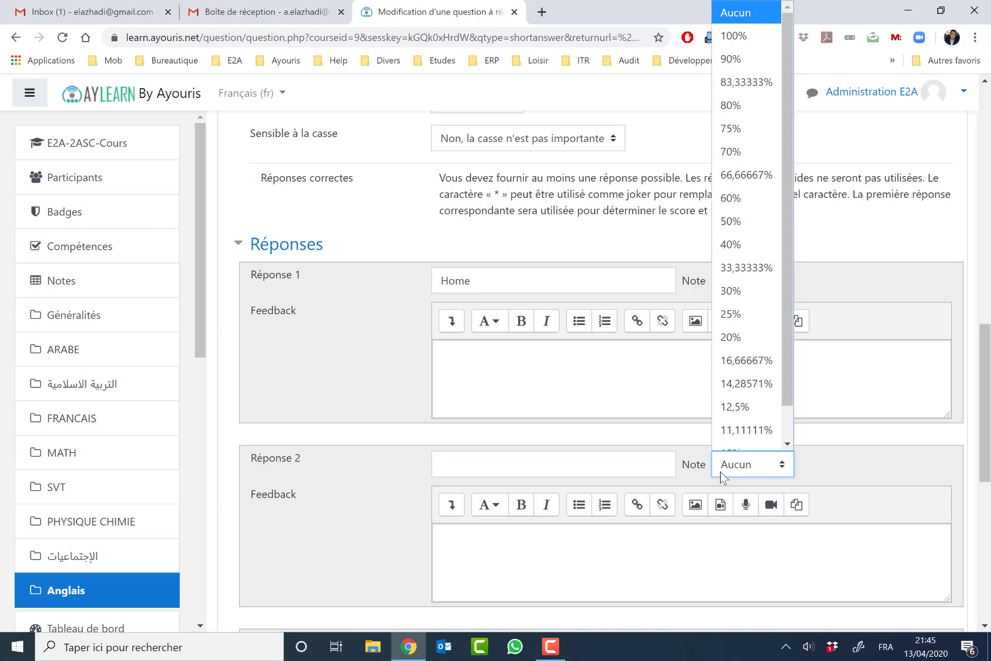
pyautogui.click(605, 460)
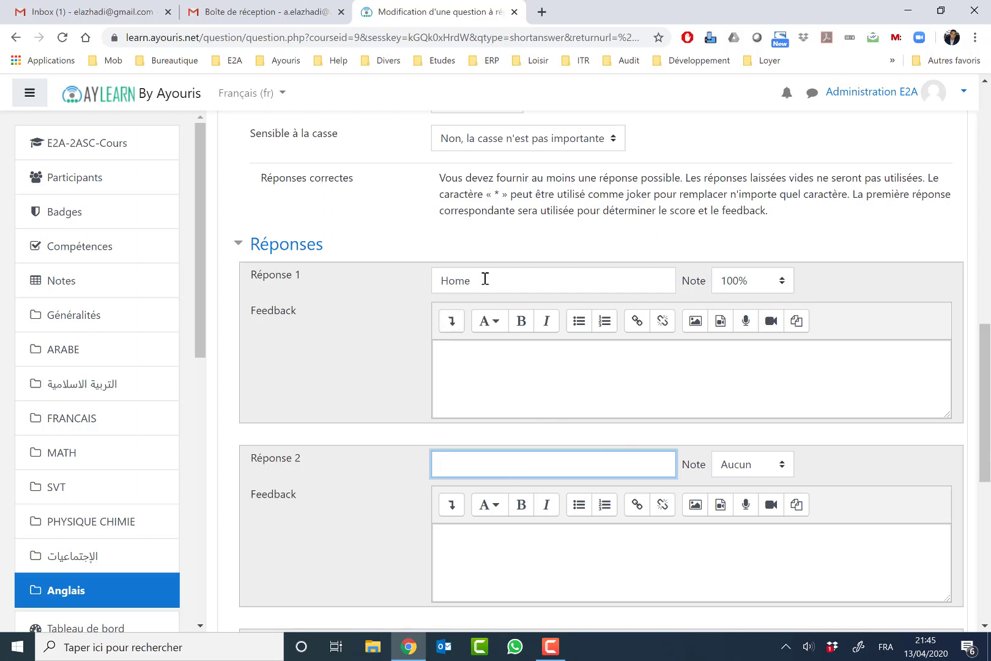
# Step: Try the wildcard form "*Home*" in Réponse 1 and save the short-answer question
pyautogui.click(547, 281)
pyautogui.press('Home')
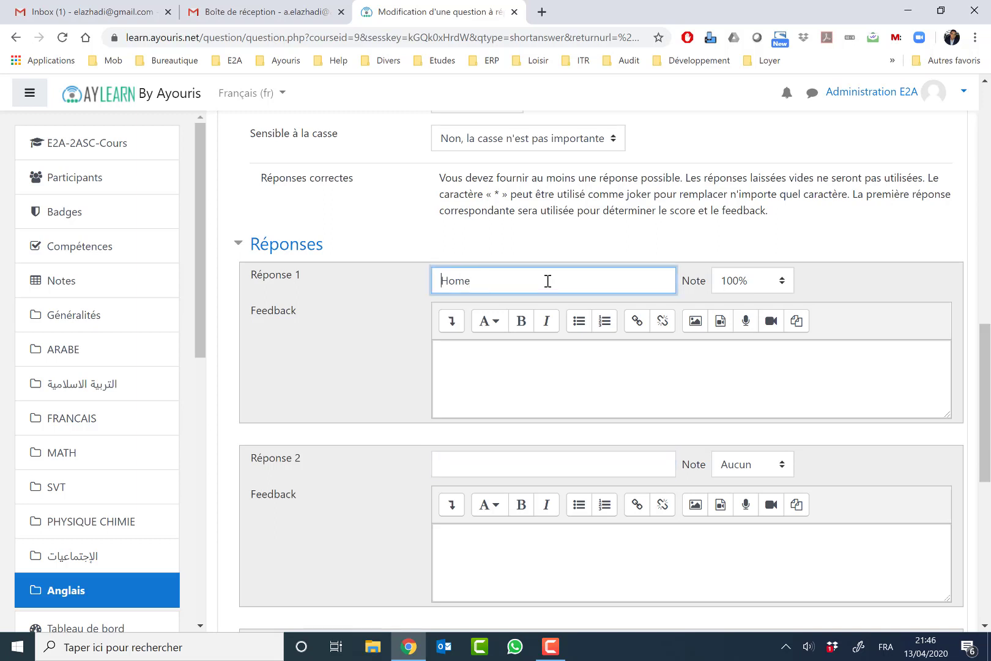
pyautogui.write('*Home*')
pyautogui.hotkey('shift', 'Right')
pyautogui.press('Delete')
pyautogui.write('*')
pyautogui.press('BackSpace')
pyautogui.moveTo(986, 404); pyautogui.dragTo(988, 550)
pyautogui.click(468, 470)
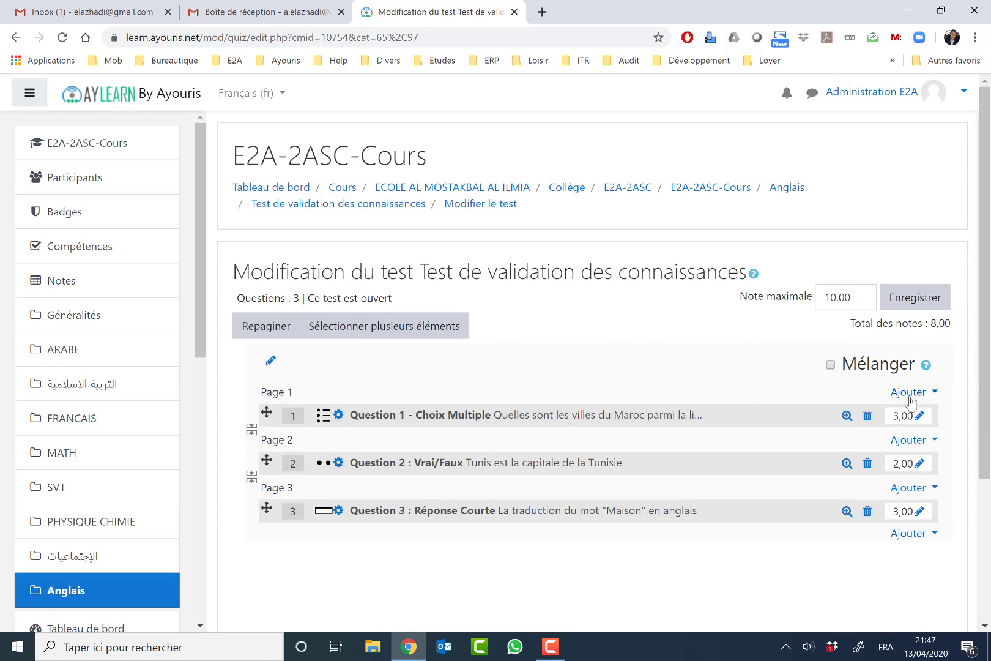
# Step: Add a new Glisser-déposer sur texte question at the end of the test
pyautogui.click(910, 534)
pyautogui.click(854, 560)
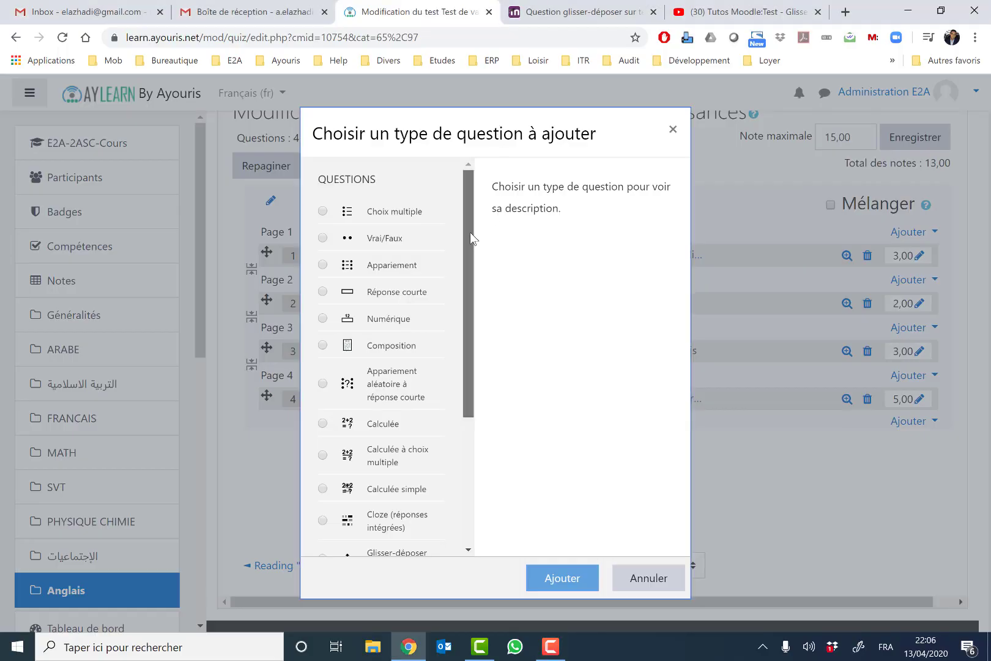
pyautogui.scroll(-1, 472, 252)
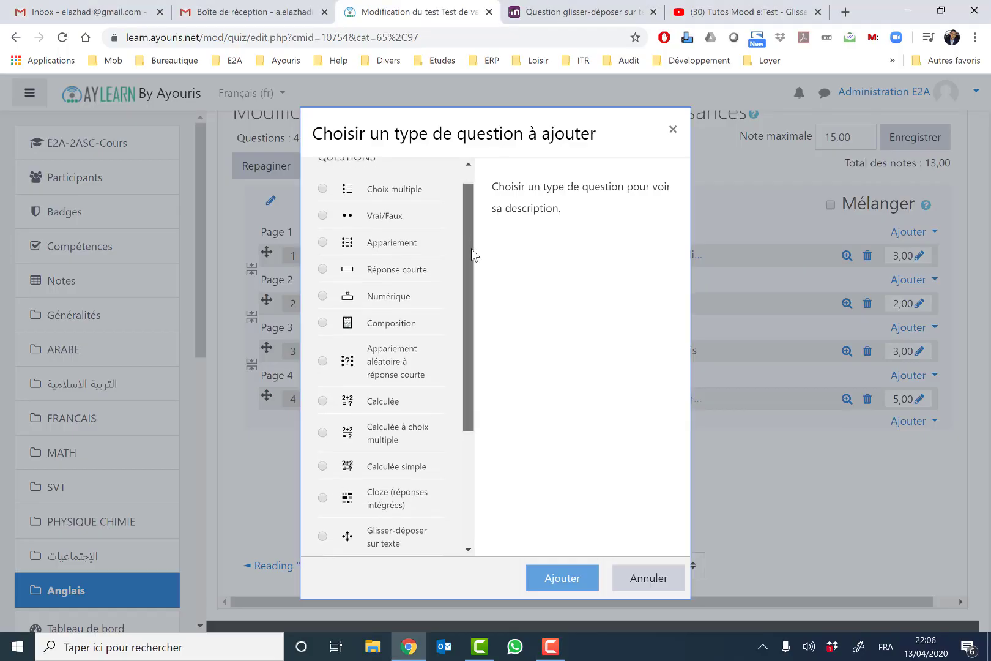
pyautogui.moveTo(472, 252); pyautogui.dragTo(485, 344)
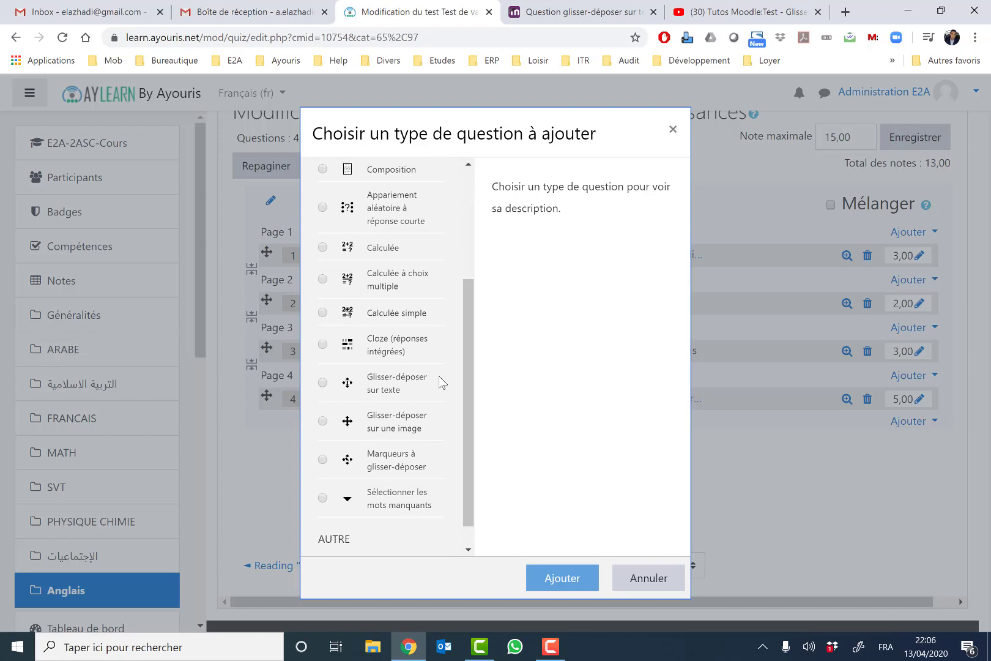
pyautogui.click(406, 390)
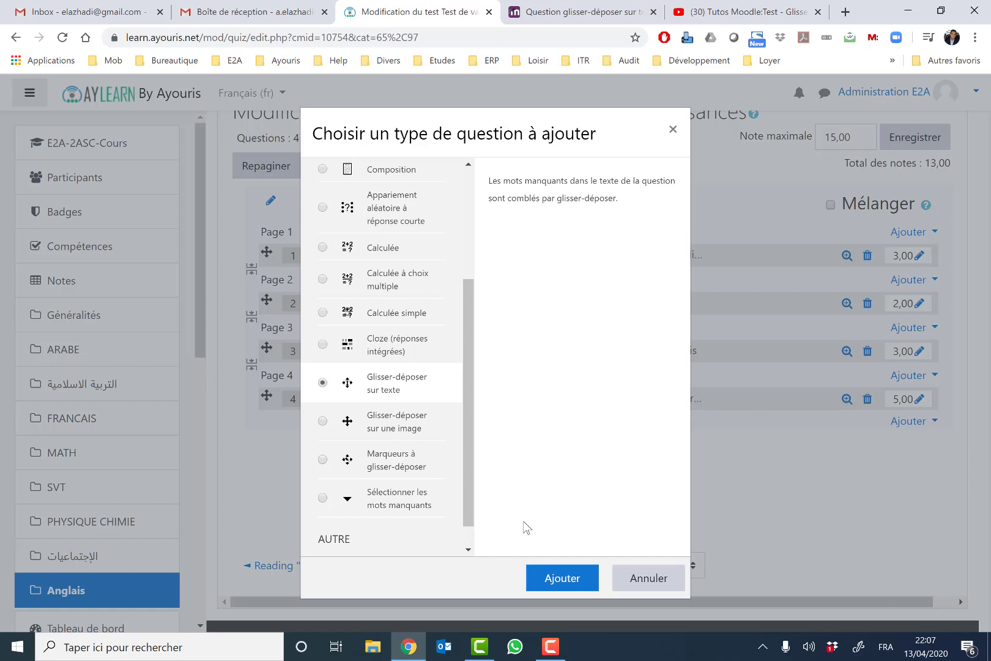
pyautogui.click(558, 578)
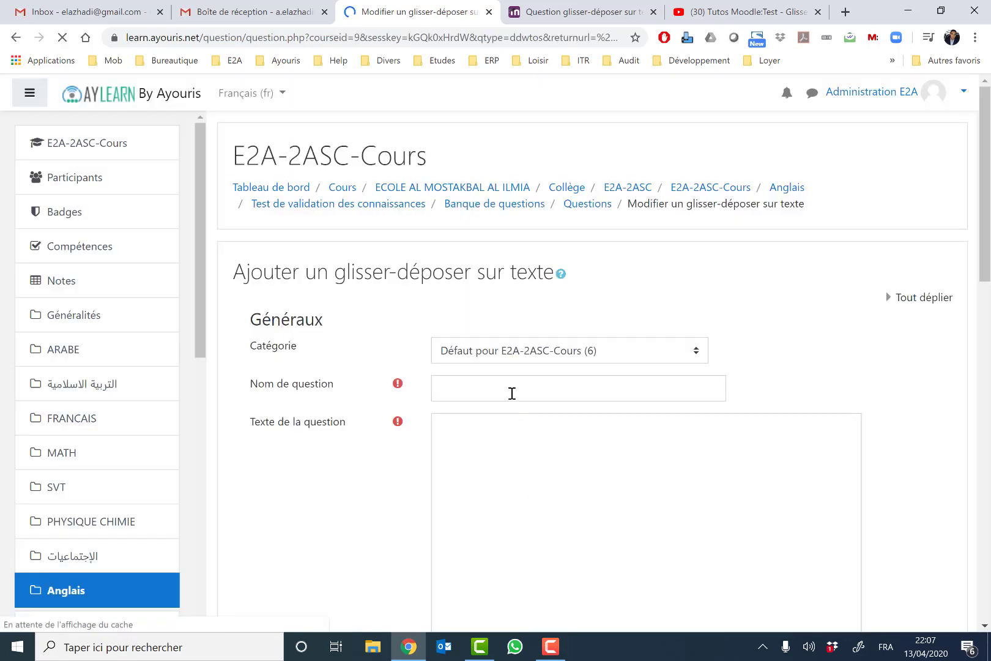
# Step: Name the drag-and-drop question "Question 4 : Glisser Déposer"
pyautogui.click(512, 393)
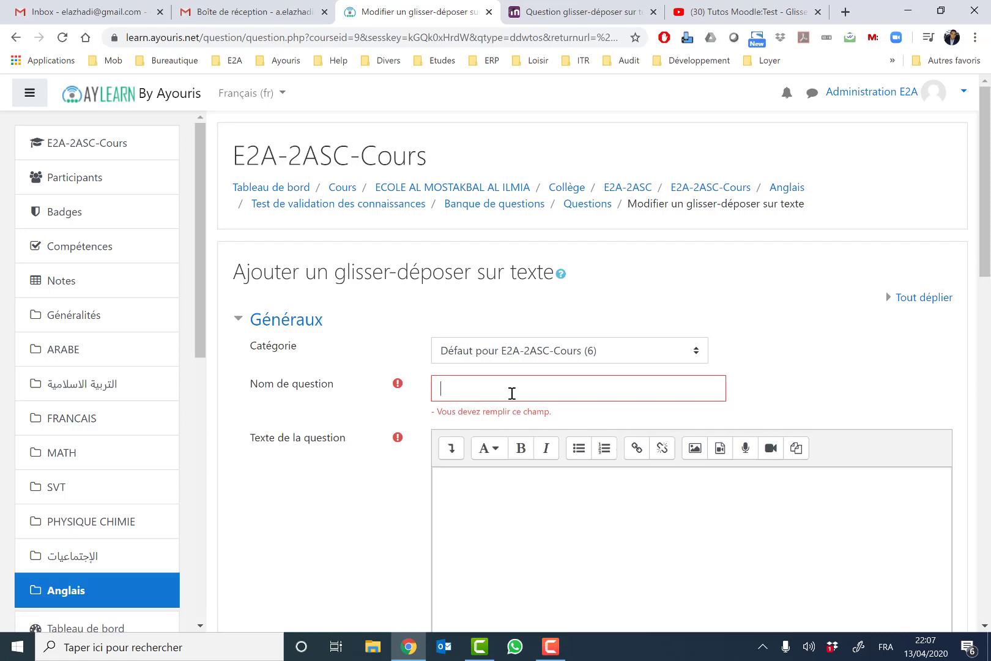
pyautogui.write('Questio')
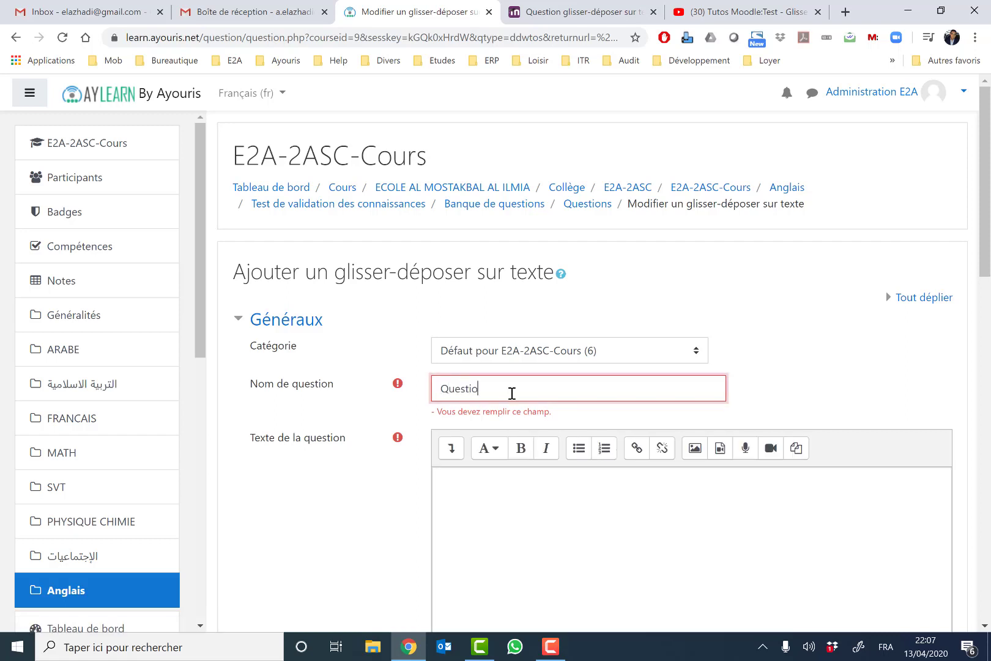
pyautogui.write('n 4 : Glisser Déposer')
# Step: Enter the question text "La capital du maroc est [[]]", "La capital de la tunisie est [[]]" and "La capital Economique du côte d'ivoire est [[]]"
pyautogui.click(526, 544)
pyautogui.write("La capital du maroc est [[]] La capital de la tunisie est [[]] La capital Economique du côte d'ivoire est [[]]")
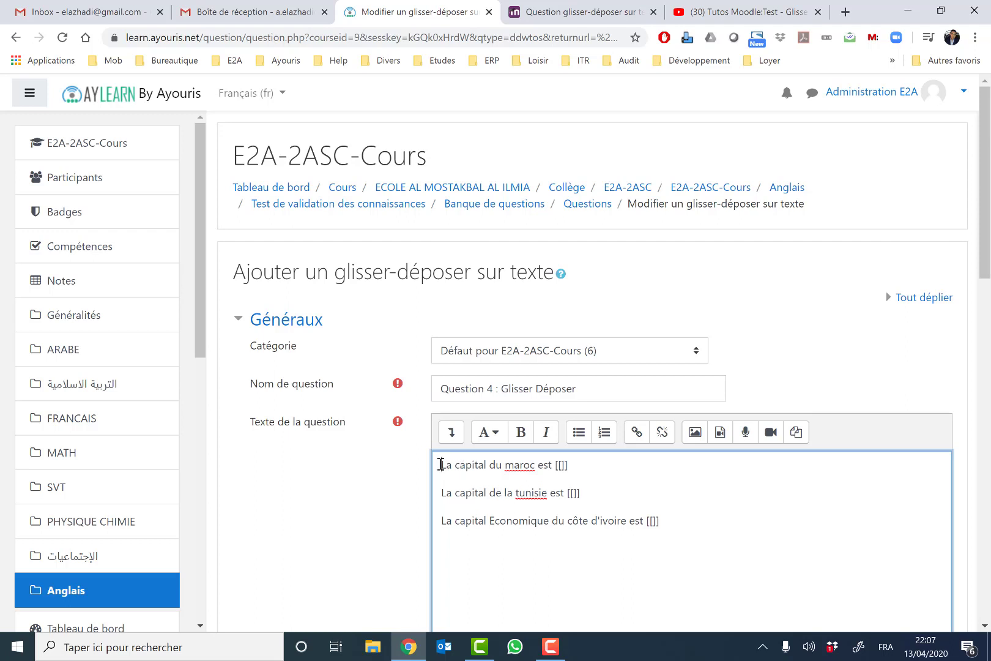
pyautogui.moveTo(440, 464); pyautogui.dragTo(563, 466)
pyautogui.click(562, 465)
pyautogui.scroll(-4, 561, 465)
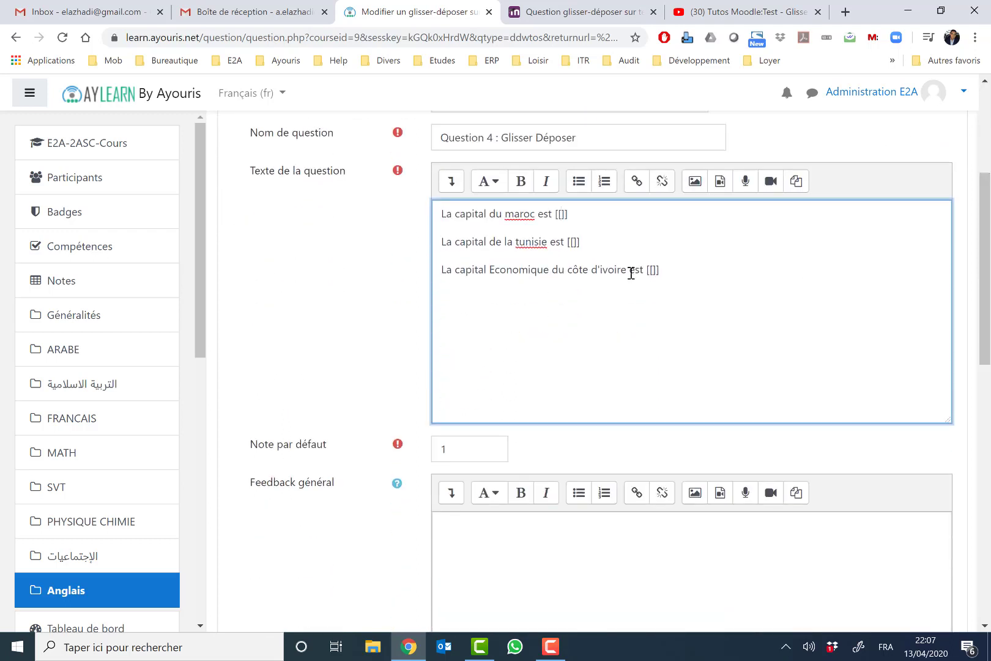
pyautogui.moveTo(555, 213); pyautogui.dragTo(575, 214)
pyautogui.moveTo(567, 242); pyautogui.dragTo(576, 242)
# Step: Enter Rabat, Tunis and Abidjan as the answers for choices [[1]], [[2]] and [[3]]
pyautogui.moveTo(990, 253); pyautogui.dragTo(989, 417)
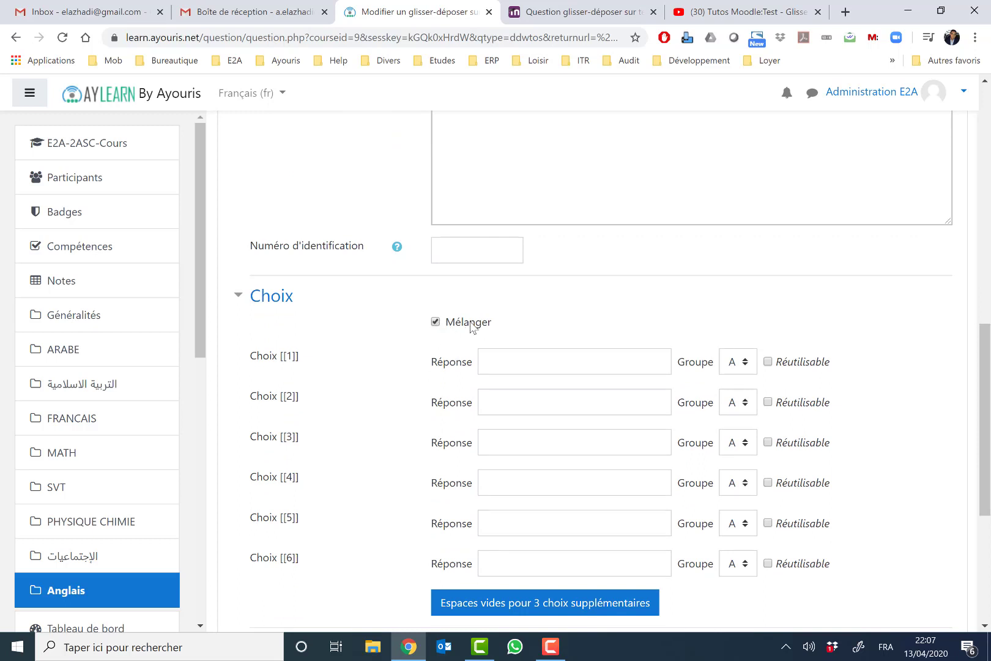
pyautogui.click(500, 359)
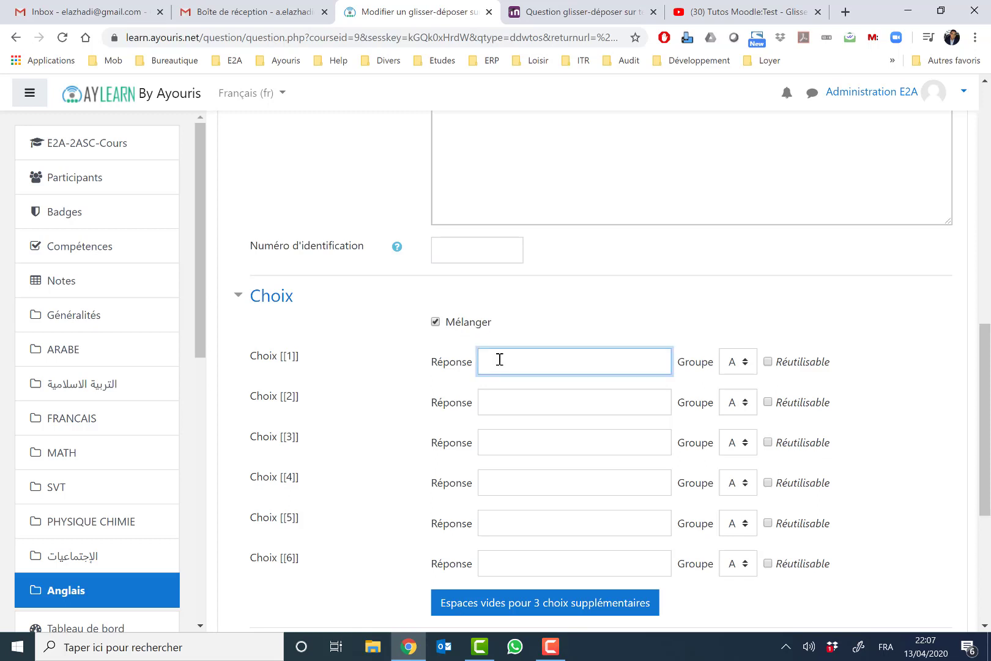
pyautogui.write('Rabat')
pyautogui.click(518, 402)
pyautogui.write('Tunis')
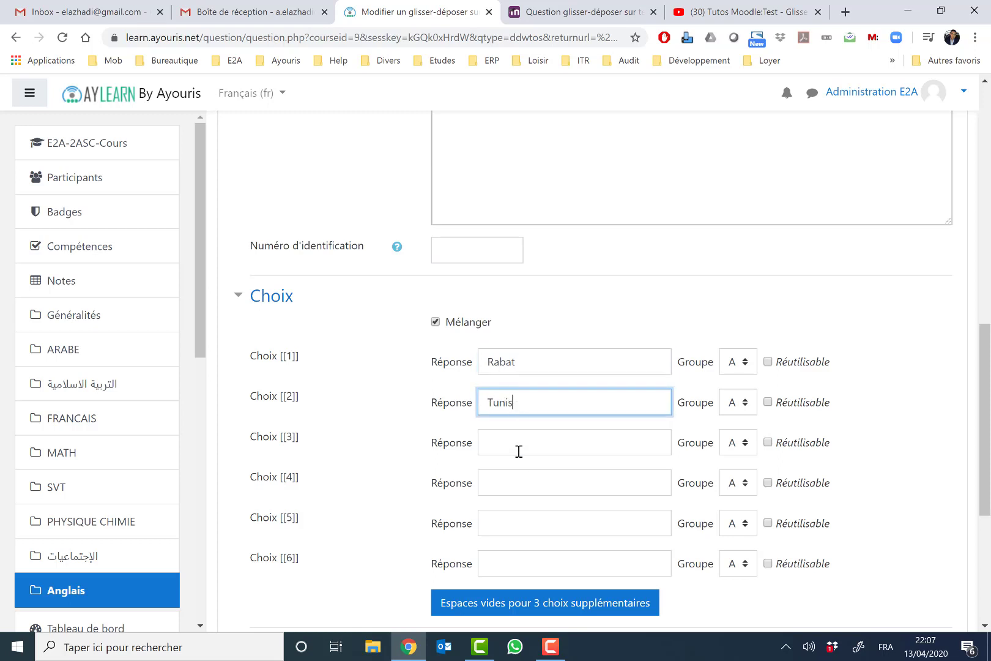
pyautogui.click(533, 445)
pyautogui.write('Abi')
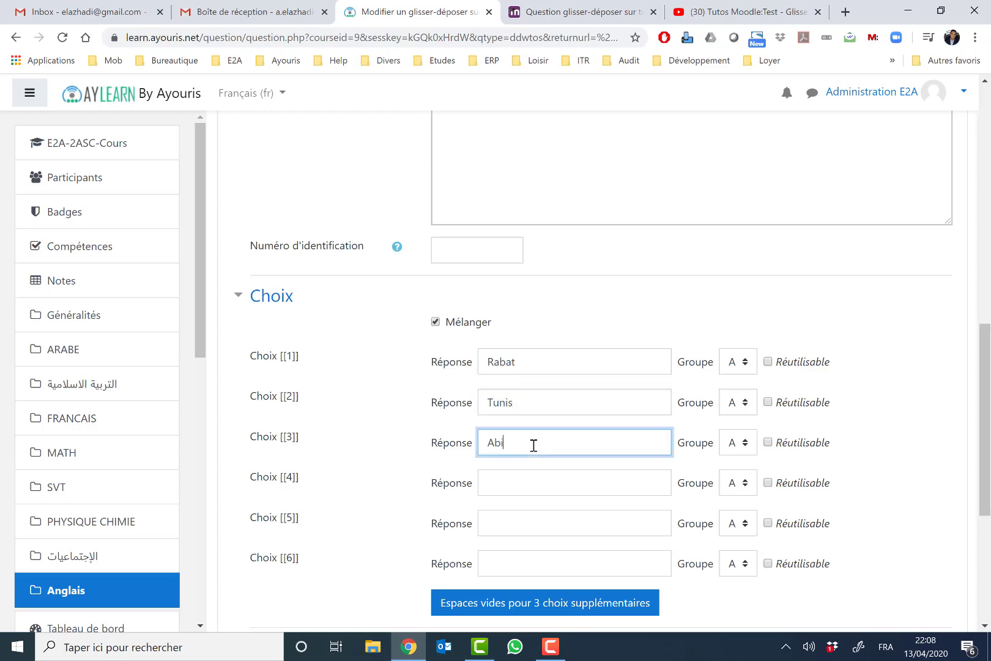
pyautogui.write('djan')
pyautogui.moveTo(281, 356); pyautogui.dragTo(299, 356)
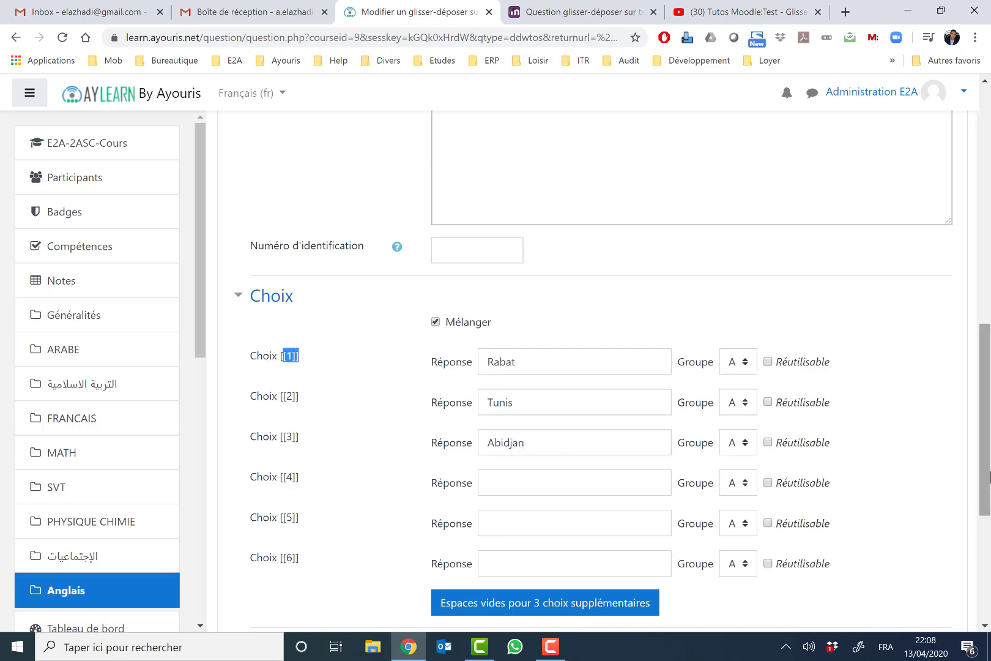
# Step: Number the three placeholders in the question text [[1]], [[2]] and [[3]] in order, and save the drag-and-drop question
pyautogui.moveTo(977, 477); pyautogui.dragTo(613, 283)
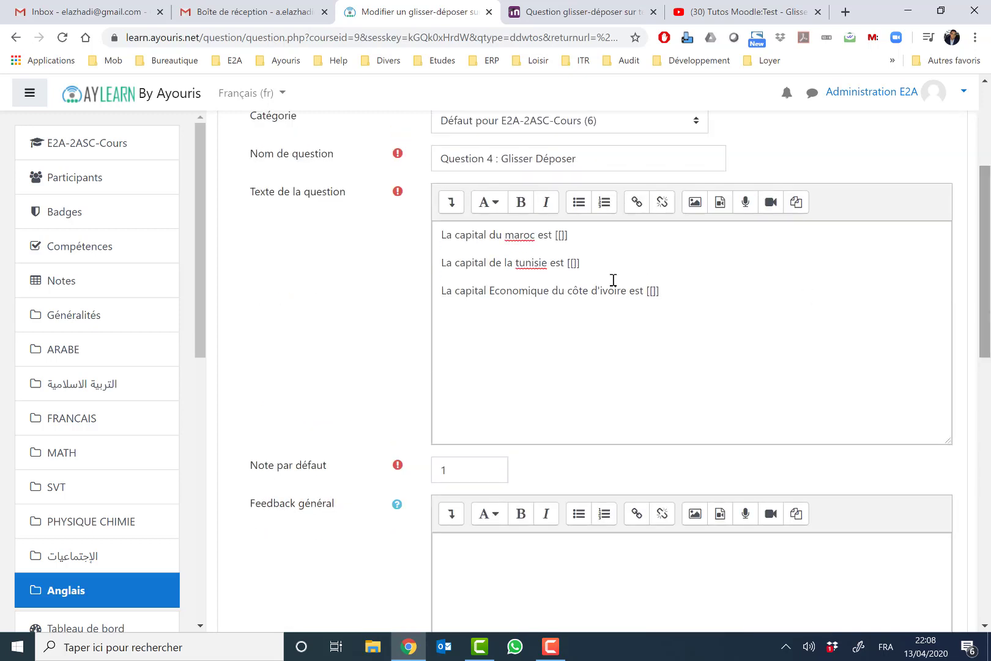
pyautogui.click(560, 236)
pyautogui.write('1')
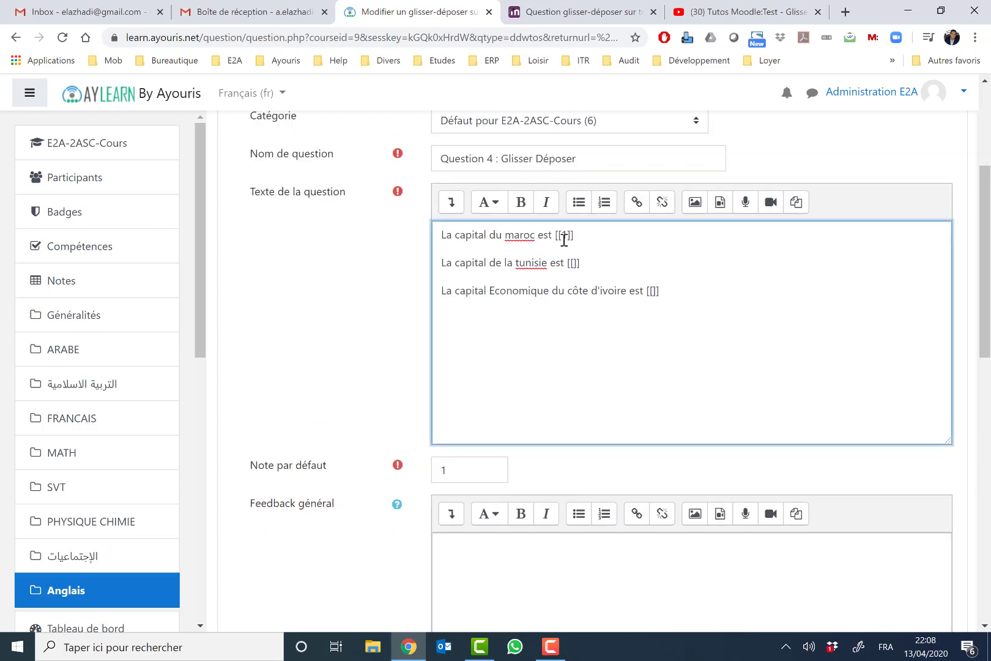
pyautogui.click(576, 262)
pyautogui.write('2')
pyautogui.click(654, 291)
pyautogui.write('3')
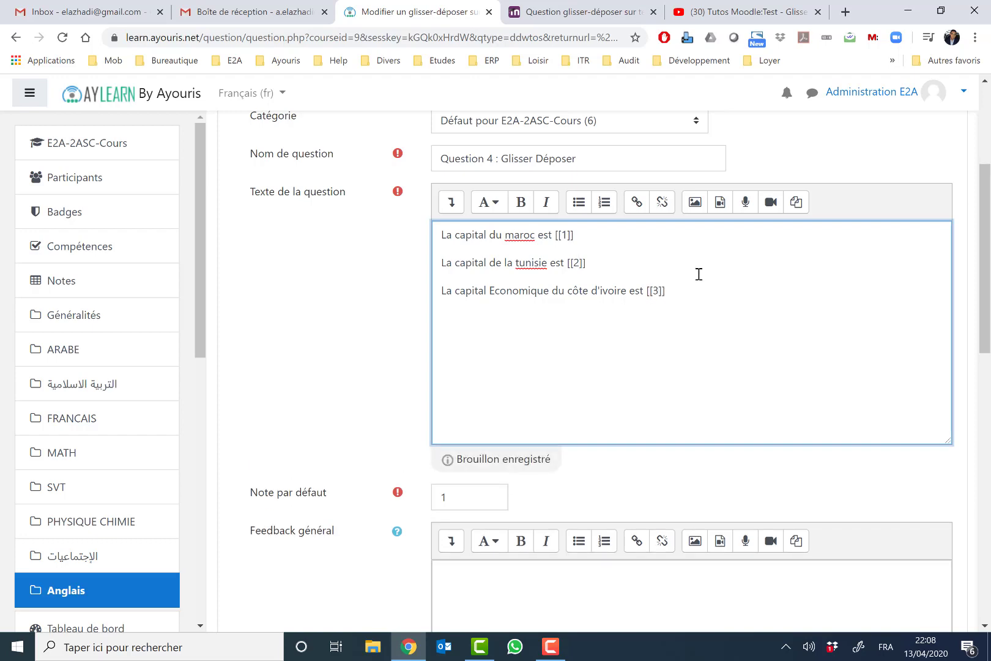
pyautogui.moveTo(985, 258); pyautogui.dragTo(984, 528)
pyautogui.click(474, 465)
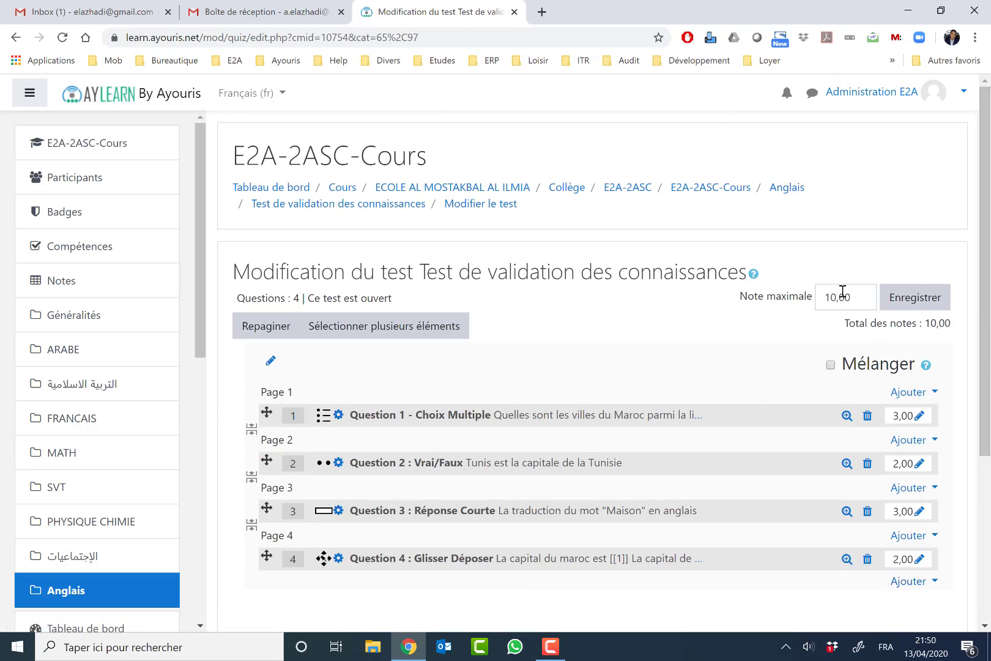
# Step: Set the test's maximum grade to 15 and save it
pyautogui.moveTo(837, 294); pyautogui.dragTo(764, 303)
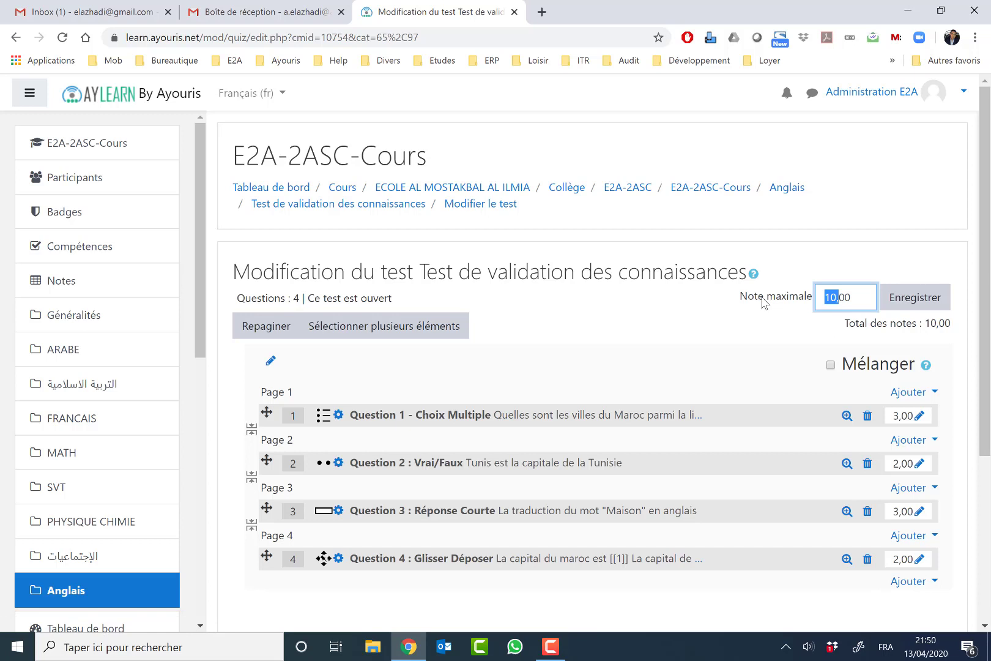
pyautogui.write('15')
pyautogui.click(898, 309)
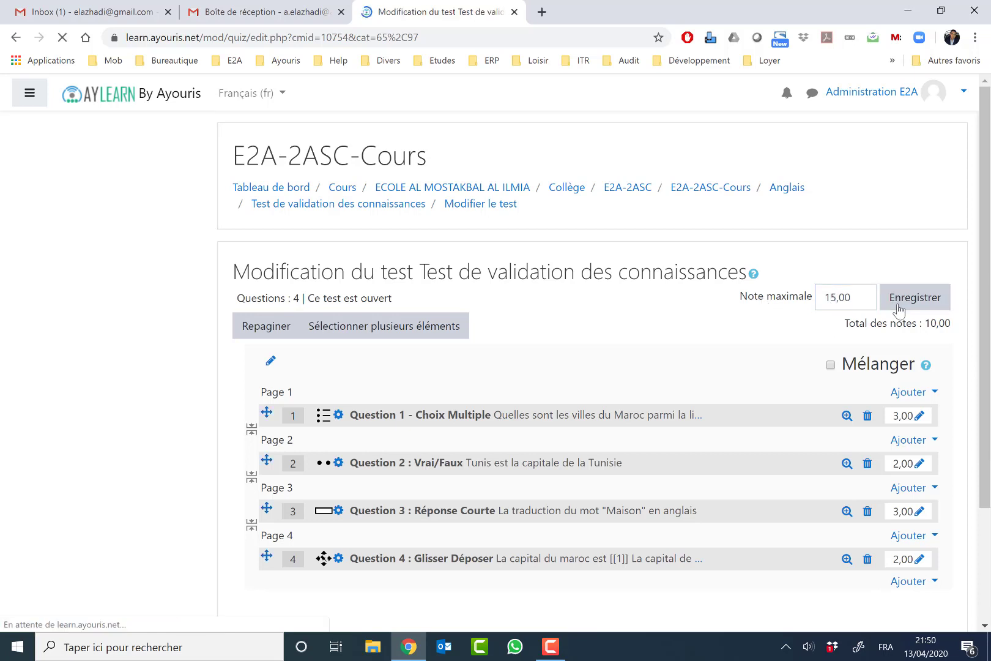
# Step: Add a new Composition question at the end of the test
pyautogui.scroll(-2, 912, 428)
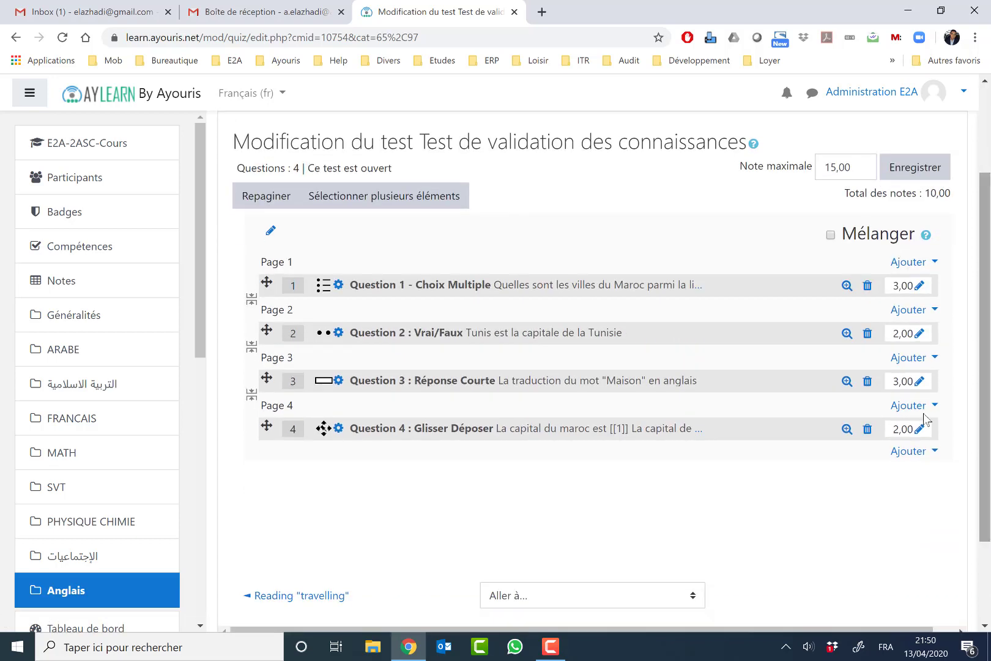
pyautogui.click(911, 453)
pyautogui.click(857, 481)
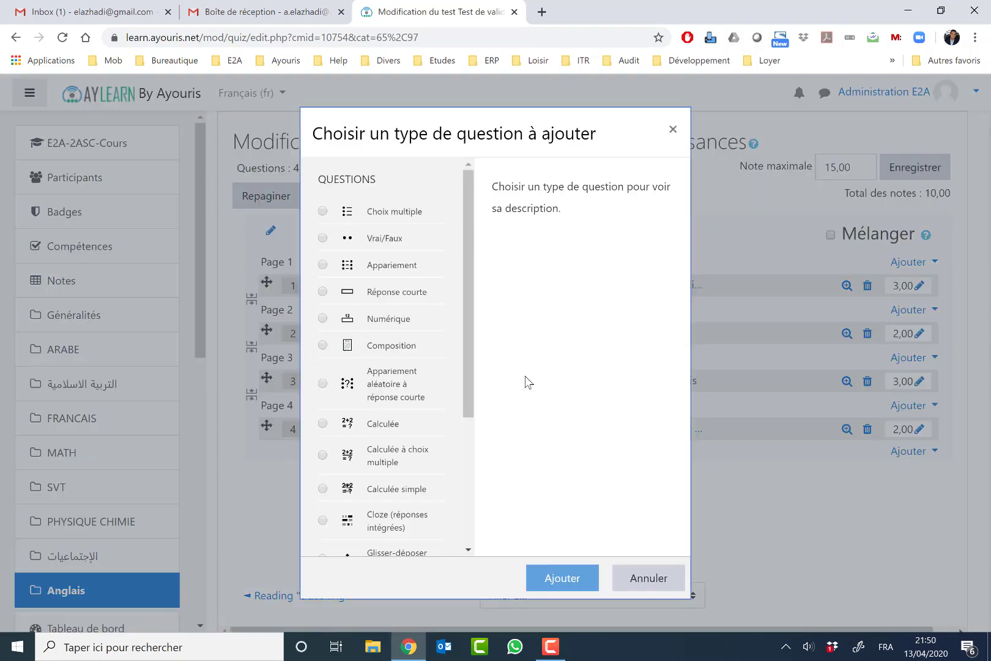
pyautogui.click(431, 343)
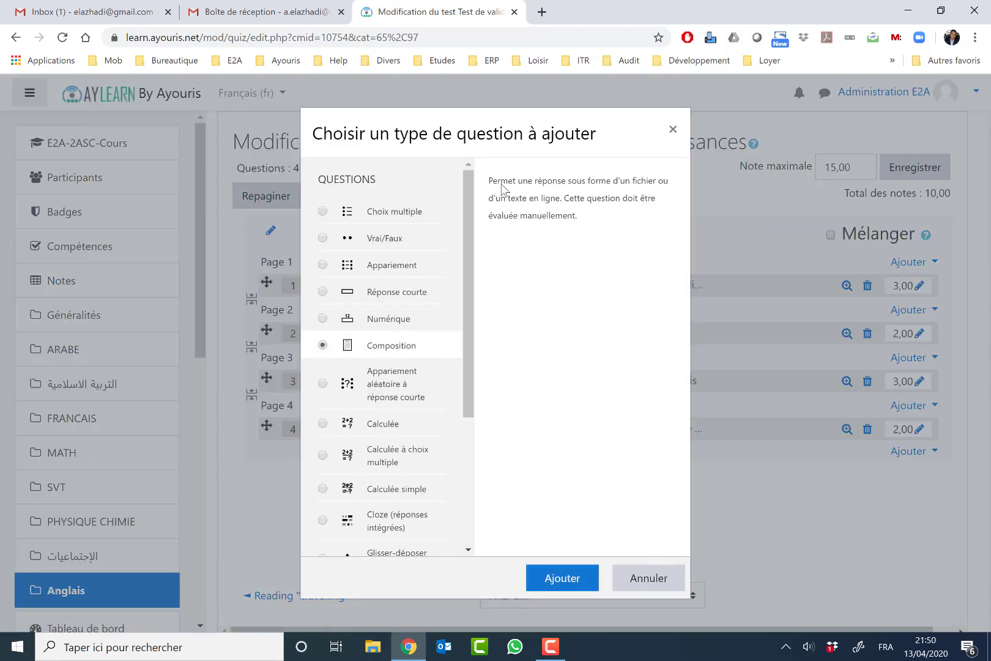
pyautogui.moveTo(488, 182); pyautogui.dragTo(649, 204)
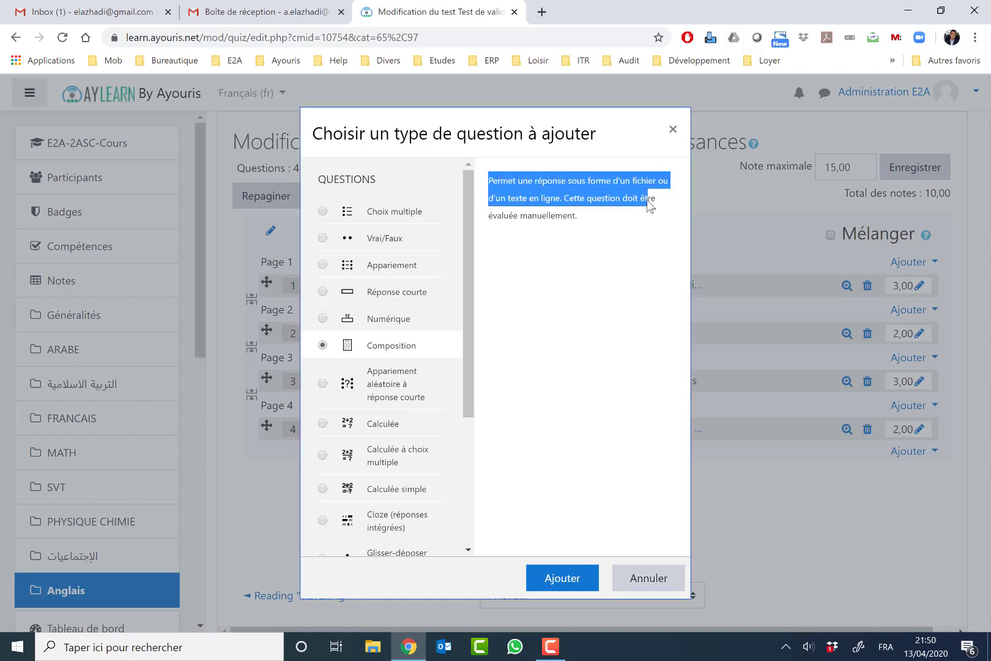
pyautogui.click(562, 580)
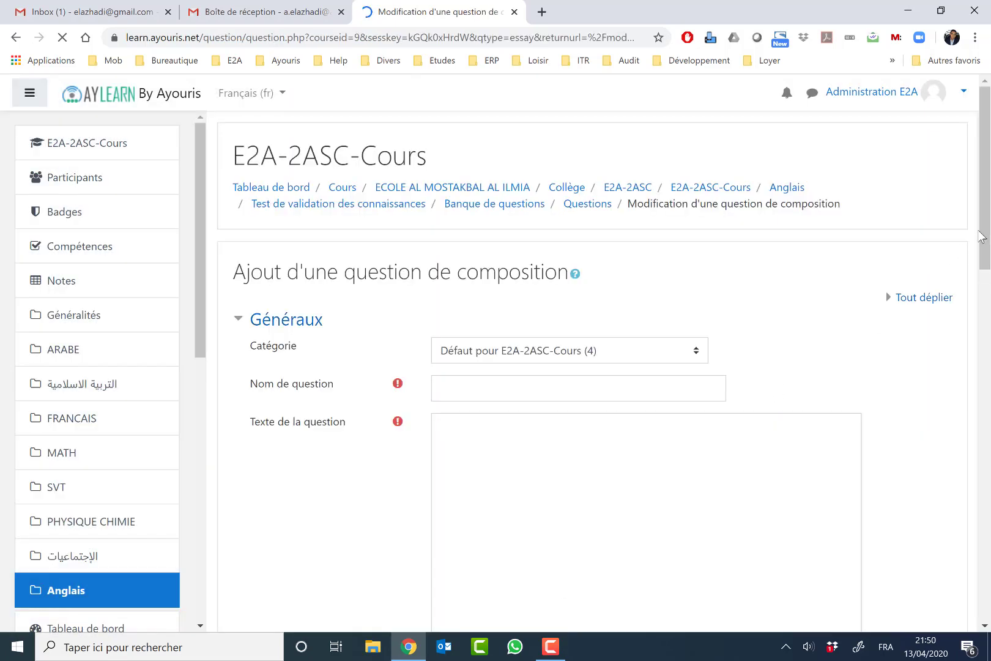
# Step: Name the composition question "Question 5 : Réponse ouverte"
pyautogui.scroll(-4, 570, 175)
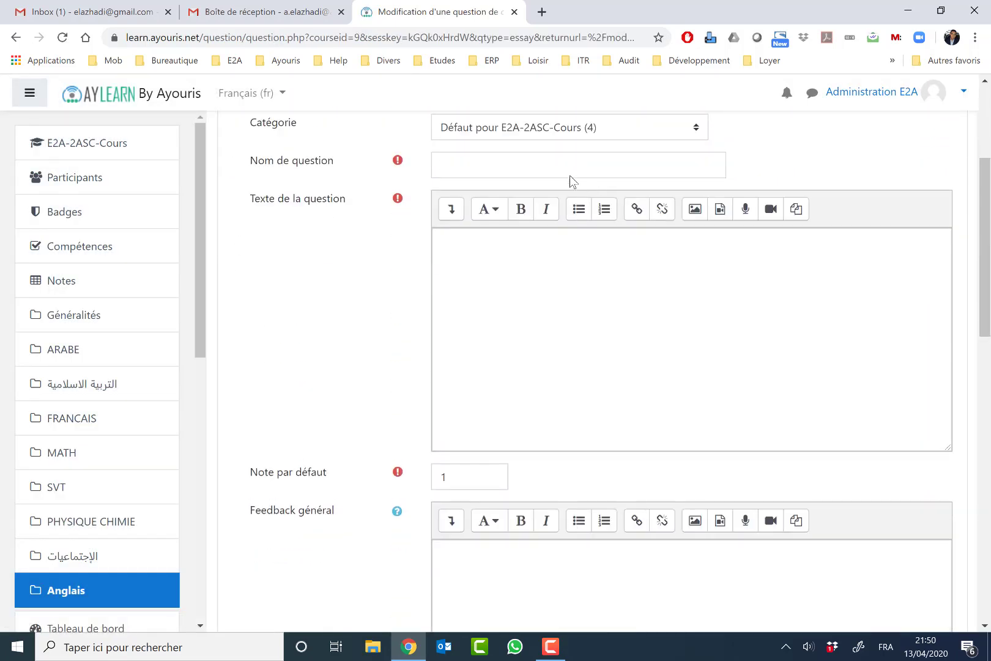
pyautogui.click(550, 157)
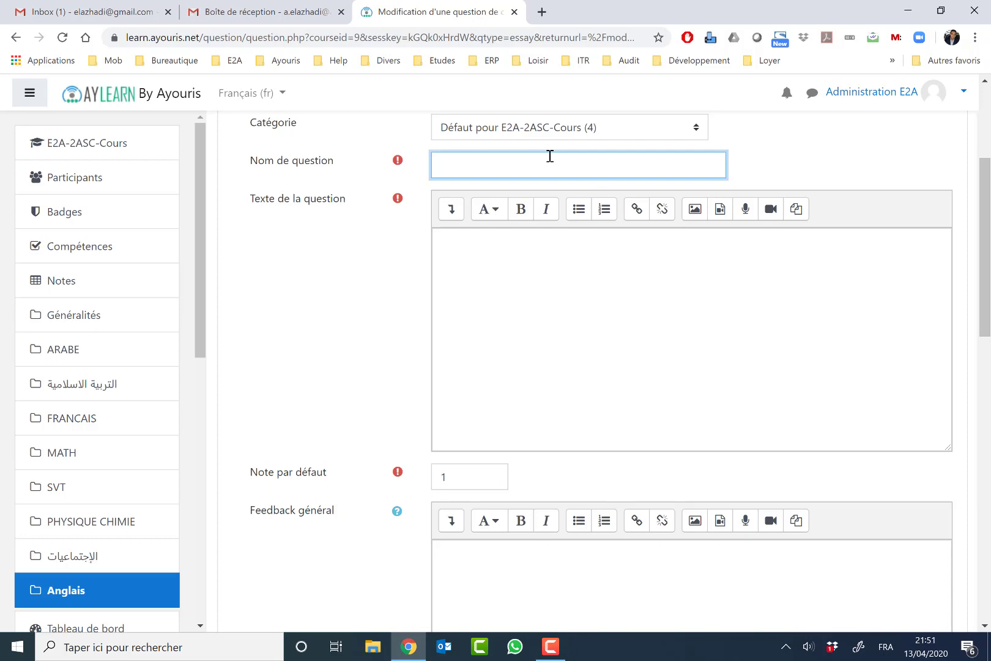
pyautogui.write('Question 5 : Réponse ouverte')
# Step: Enter the question text "Veuillez donner un résumé de la dernière leçon :"
pyautogui.click(557, 315)
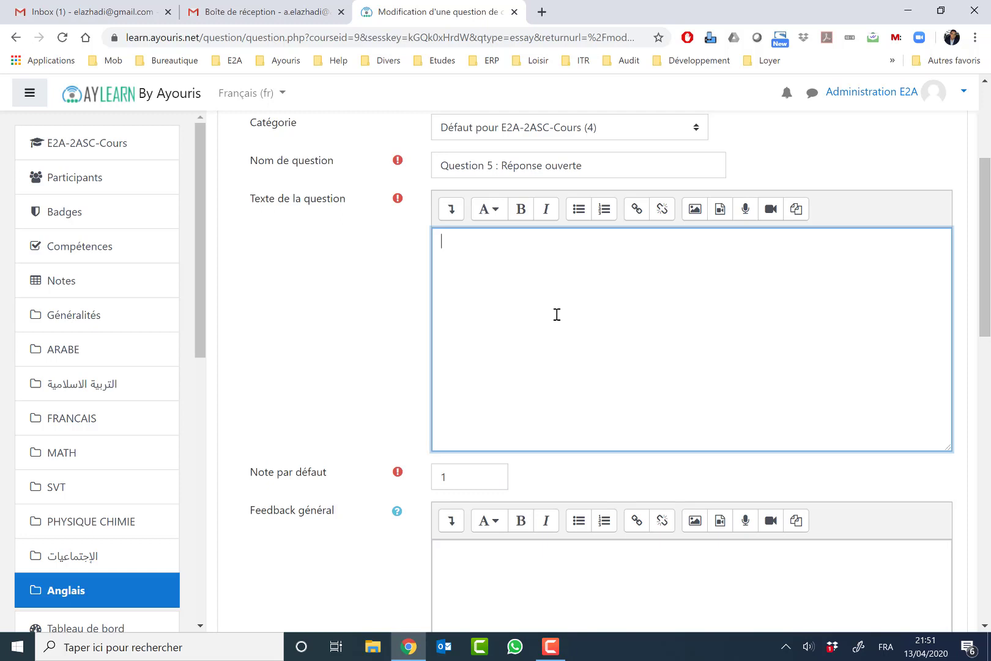
pyautogui.write('Veuillez résumé la')
pyautogui.press('BackSpace')
pyautogui.press('BackSpace')
pyautogui.press('BackSpace')
pyautogui.press('BackSpace')
pyautogui.write('er do')
pyautogui.press('BackSpace')
pyautogui.press('BackSpace')
pyautogui.press('BackSpace')
pyautogui.press('BackSpace')
pyautogui.press('BackSpace')
pyautogui.press('BackSpace')
pyautogui.press('BackSpace')
pyautogui.press('BackSpace')
pyautogui.press('BackSpace')
pyautogui.press('BackSpace')
pyautogui.write('donner un résumé')
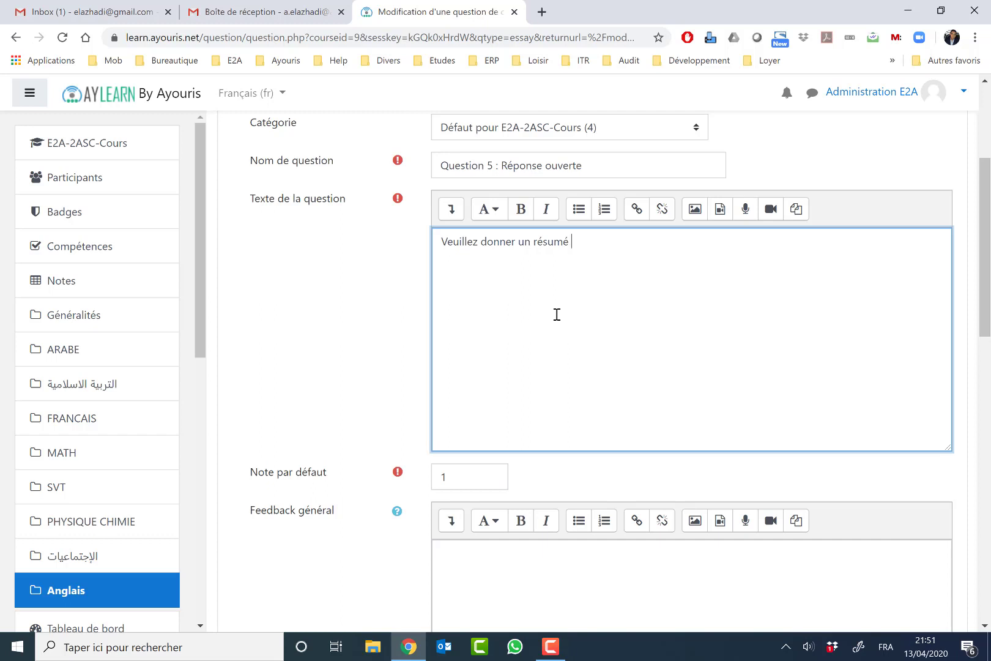
pyautogui.write(',de la dernière leçon :')
# Step: Set the answer field size to 10 lignes, keep text entry required from the participant, and save the composition question
pyautogui.scroll(-2, 986, 324)
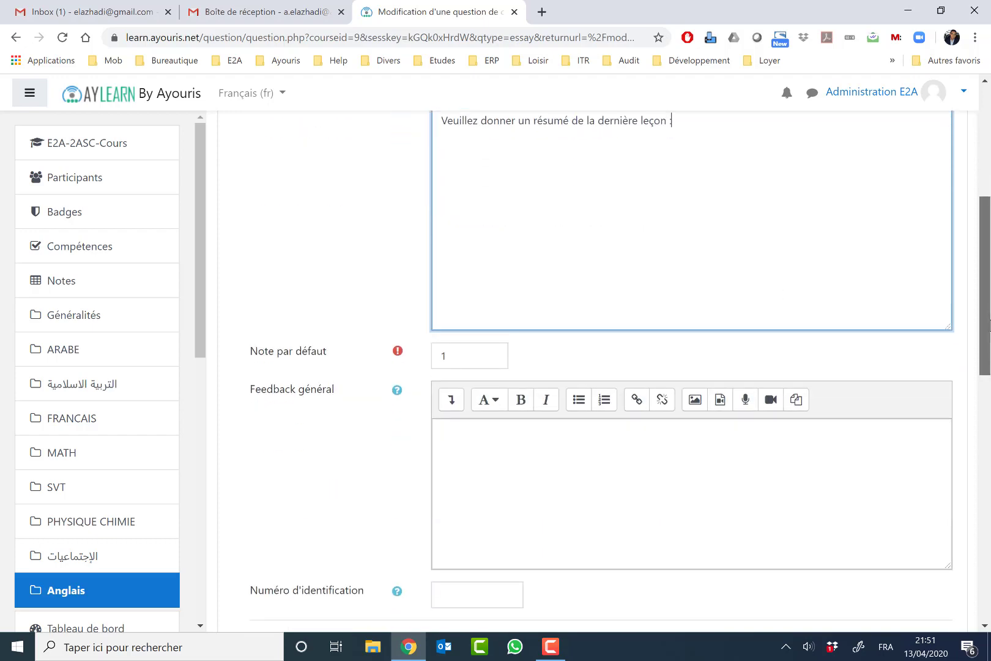
pyautogui.moveTo(989, 352); pyautogui.dragTo(989, 471)
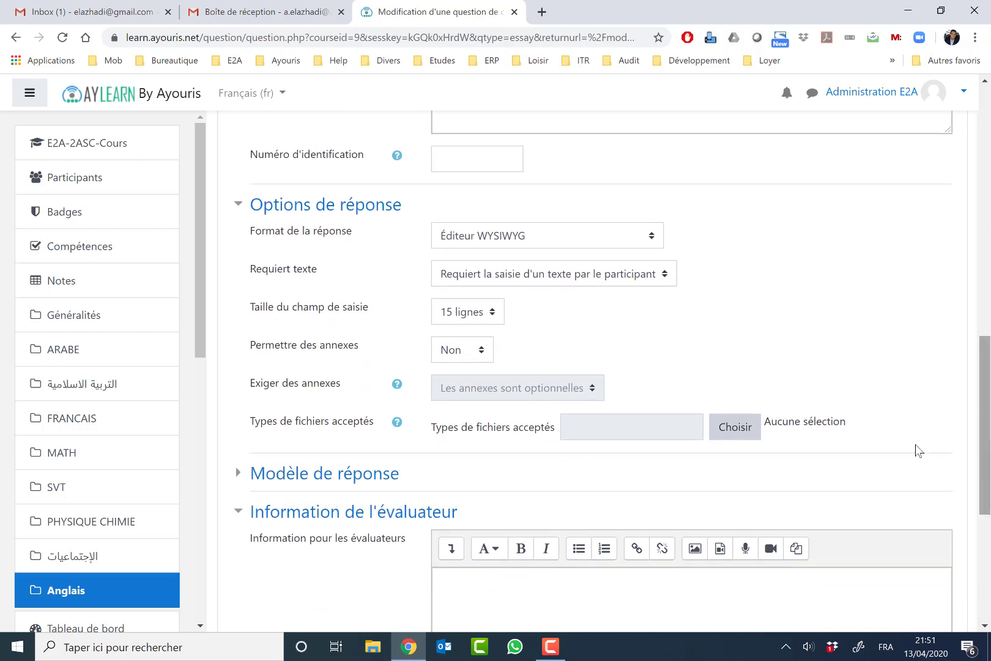
pyautogui.click(555, 282)
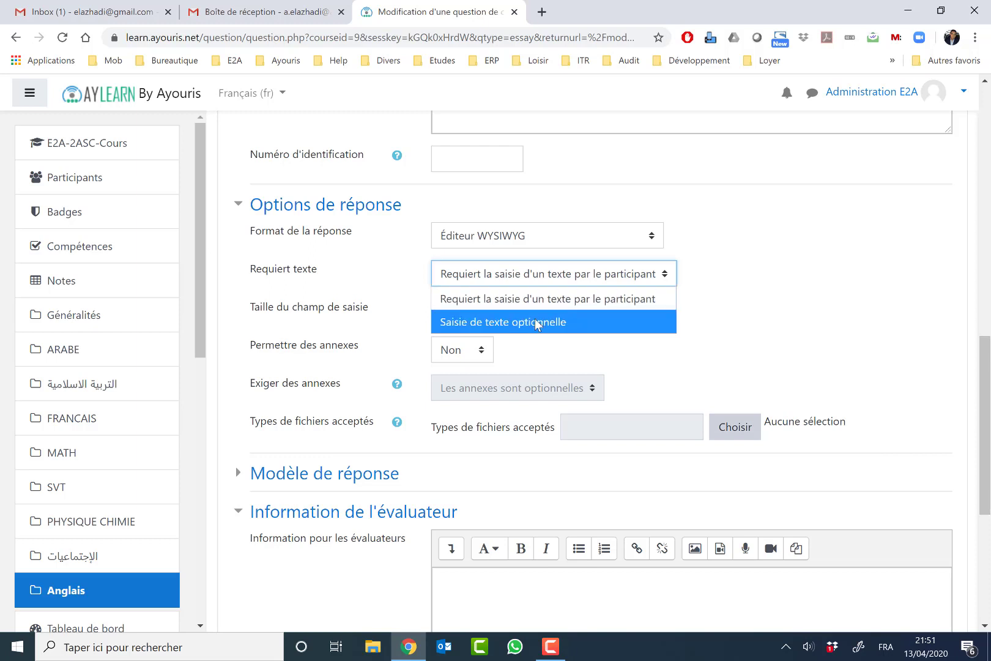
pyautogui.click(517, 281)
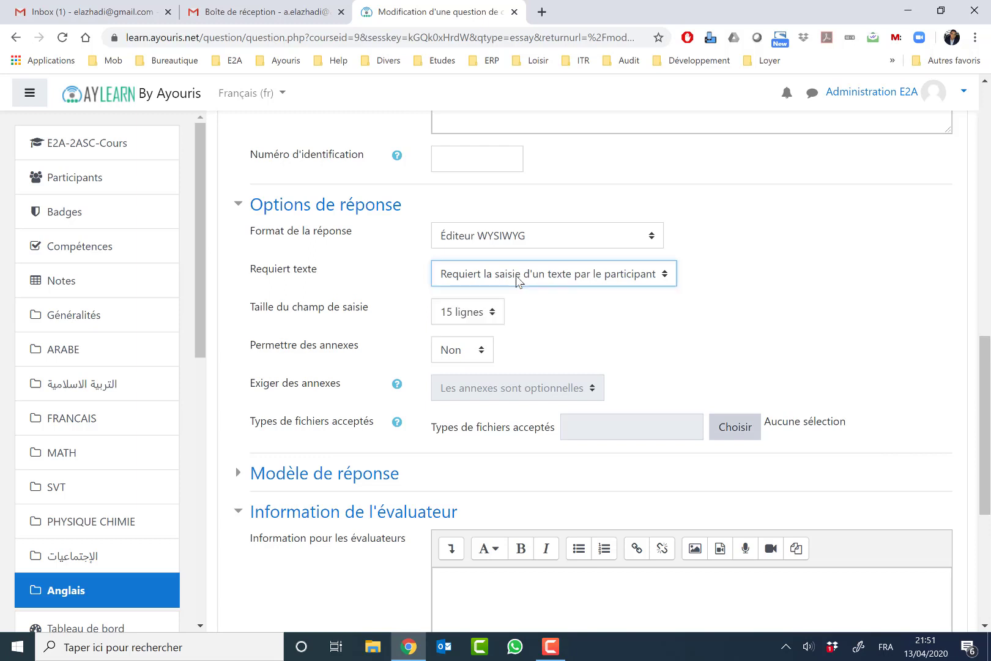
pyautogui.click(469, 317)
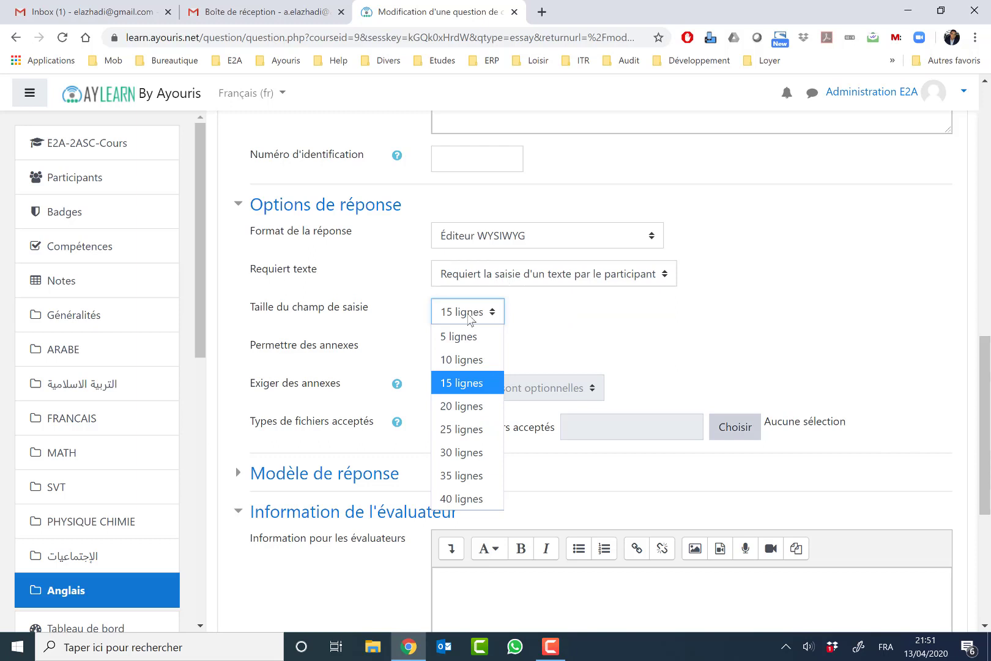
pyautogui.click(471, 361)
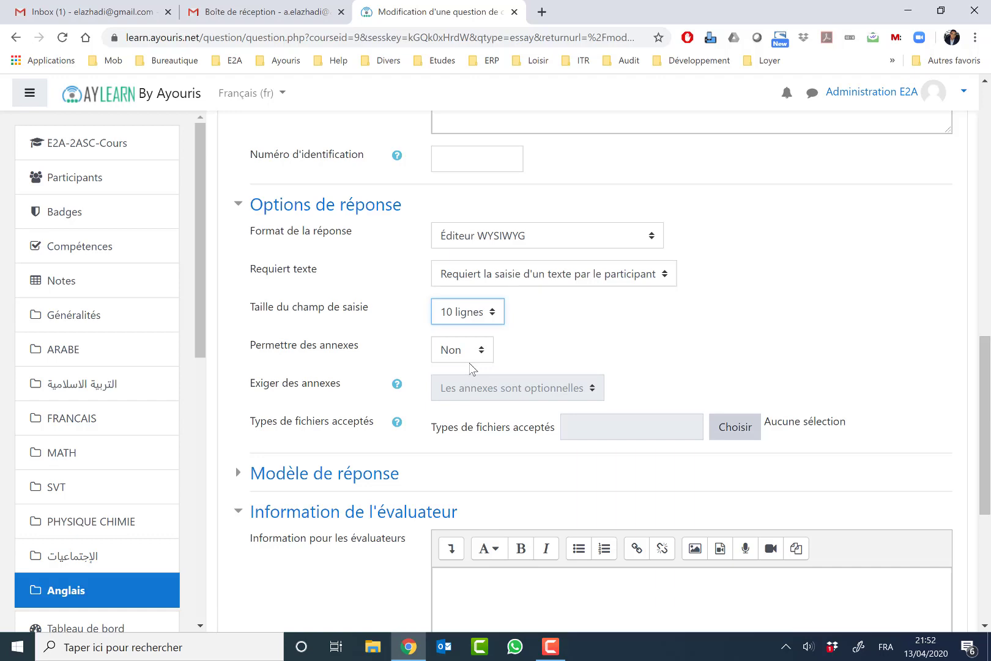
pyautogui.scroll(-2, 986, 440)
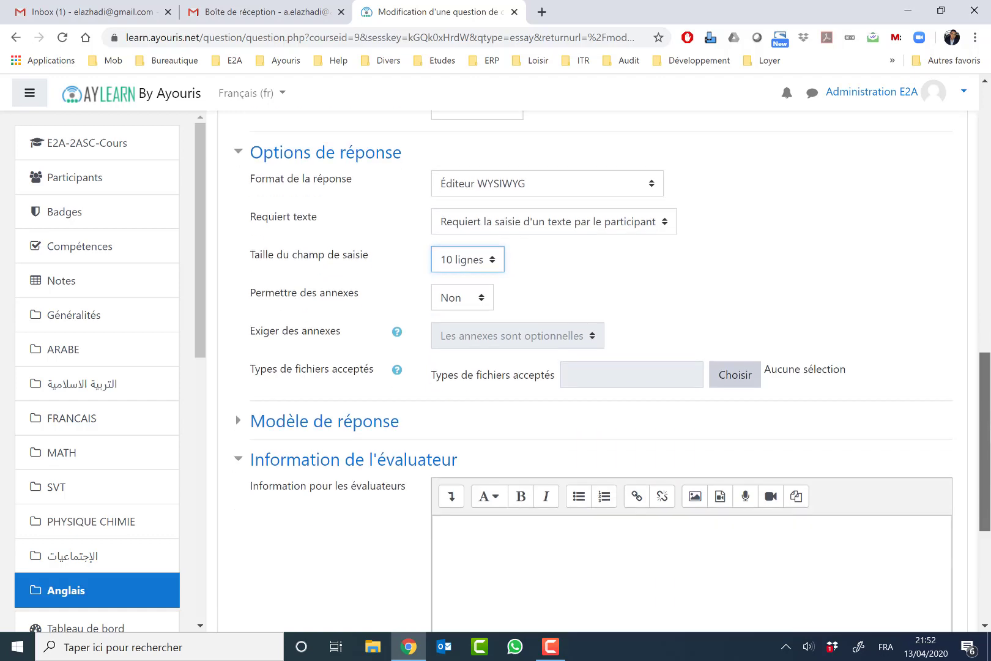
pyautogui.moveTo(989, 453); pyautogui.dragTo(989, 490)
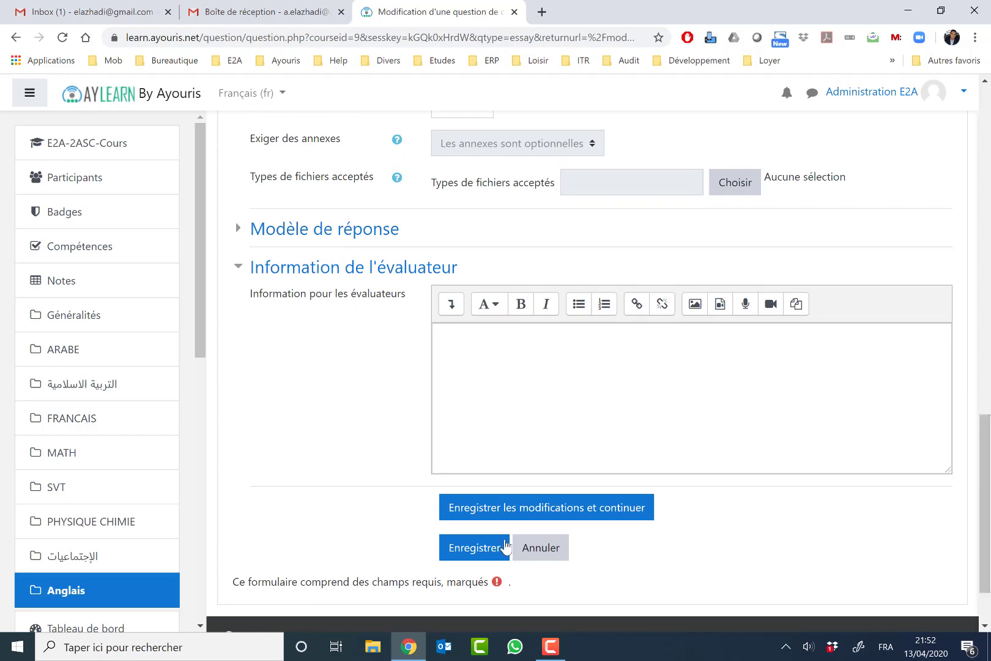
pyautogui.click(481, 553)
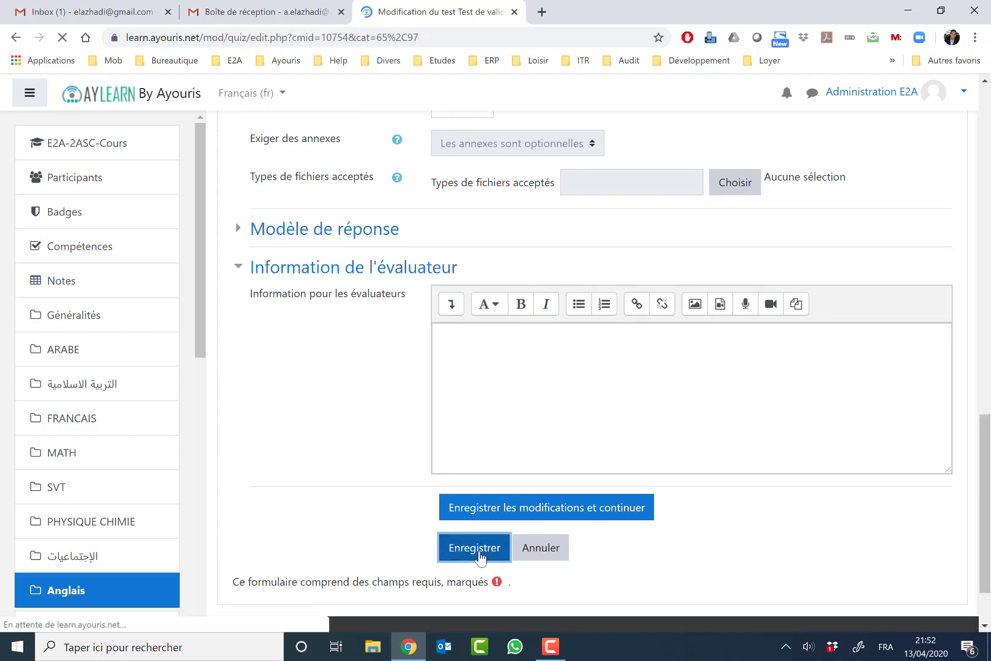
# Step: Set the grade of Question 5 : Réponse ouverte to 5 in the test's question list
pyautogui.scroll(-3, 958, 406)
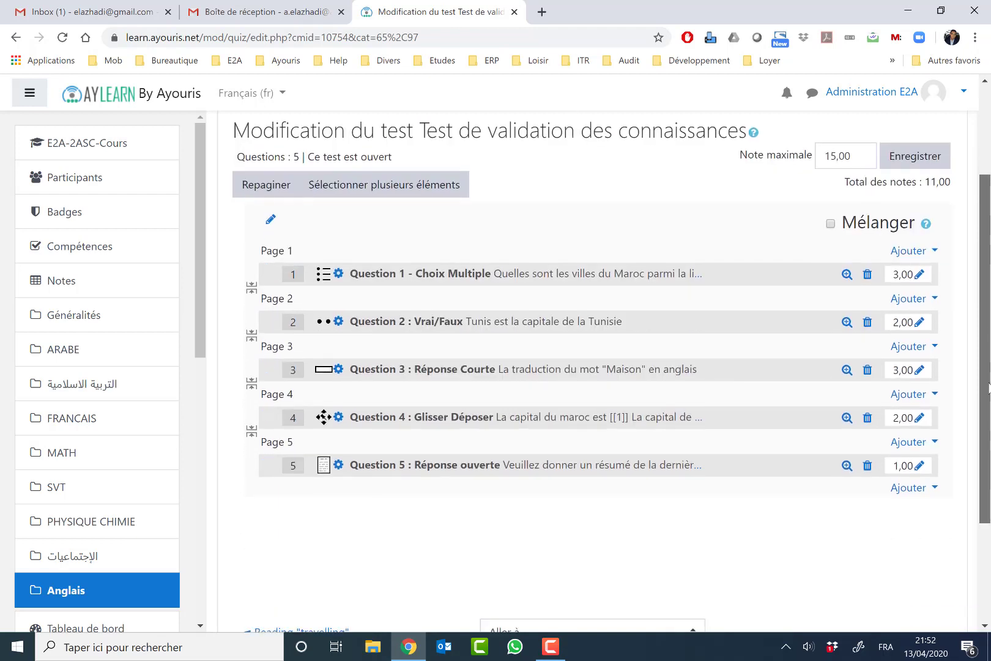
pyautogui.moveTo(900, 444); pyautogui.dragTo(894, 451)
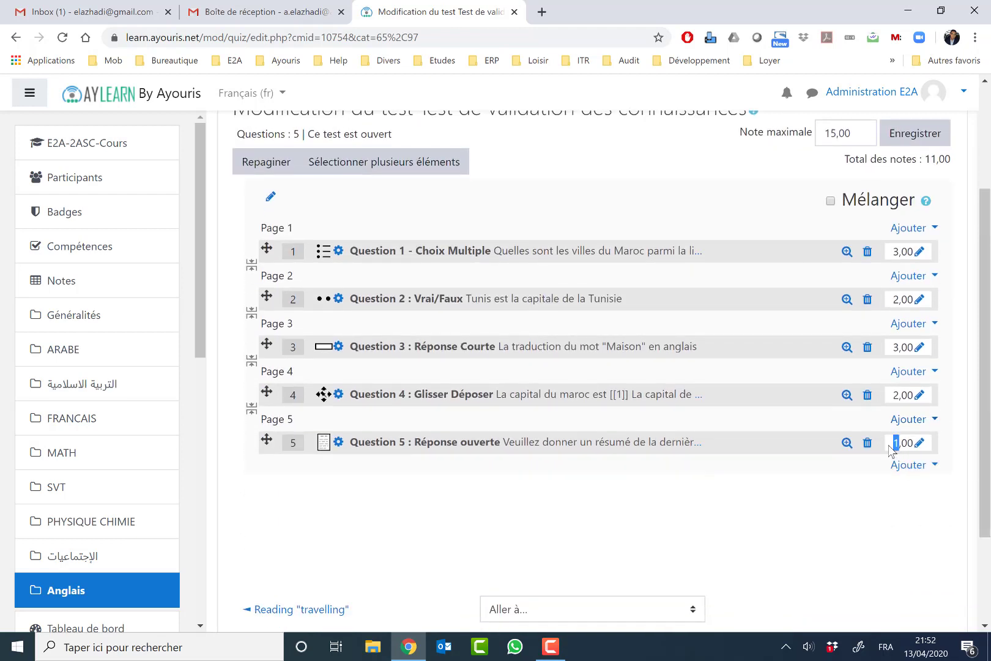
pyautogui.click(919, 444)
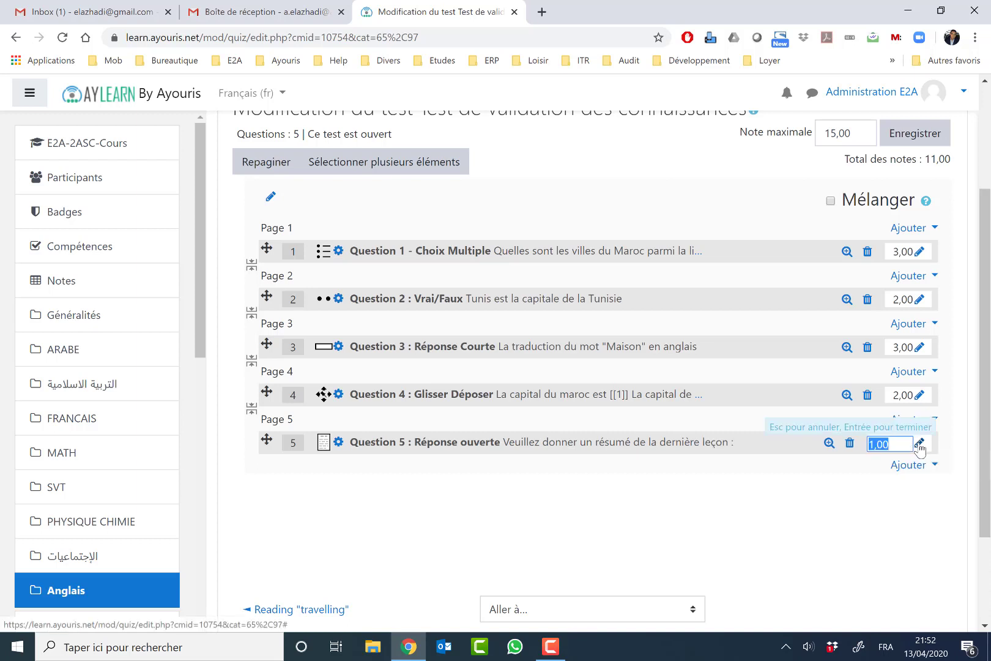
pyautogui.write('5')
pyautogui.press('Return')
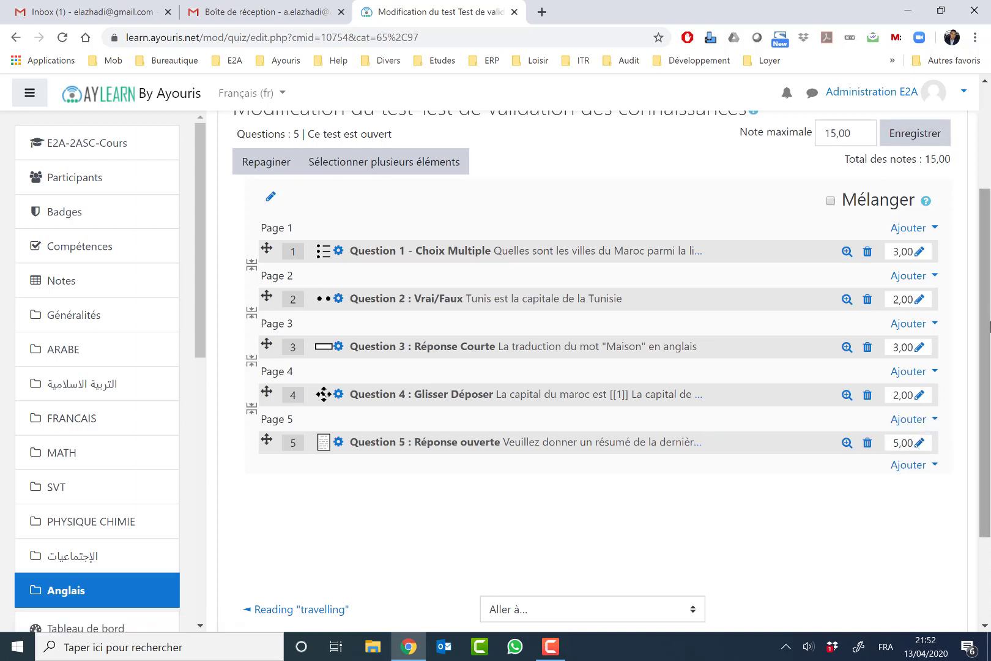
pyautogui.moveTo(990, 326); pyautogui.dragTo(989, 295)
pyautogui.scroll(2, 416, 245)
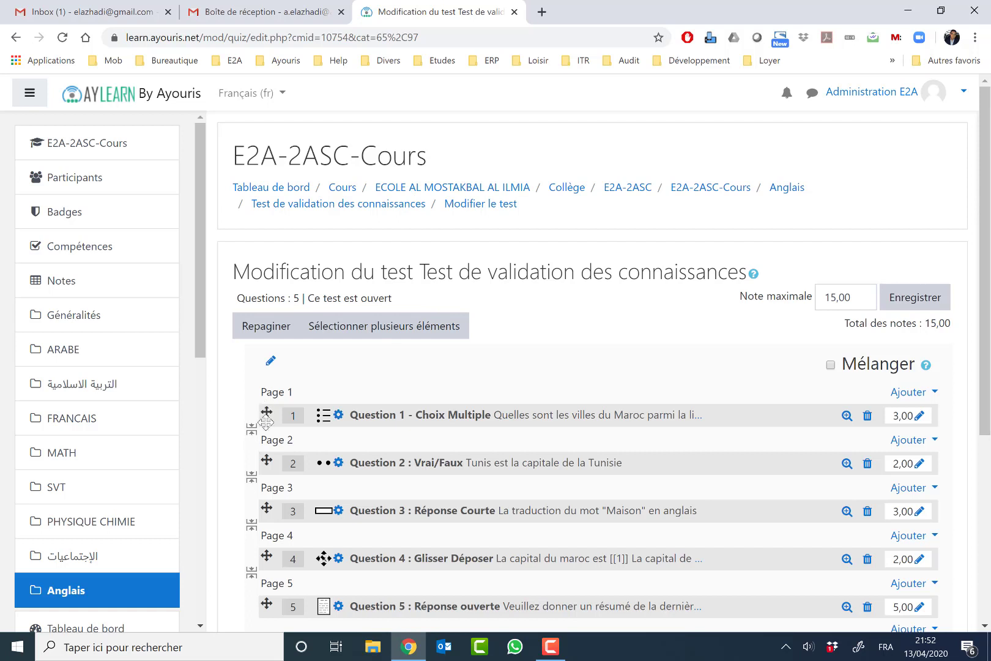
pyautogui.moveTo(266, 412)
pyautogui.mouseDown()
pyautogui.moveTo(259, 453)
pyautogui.moveTo(260, 406)
pyautogui.mouseUp()
pyautogui.scroll(-1, 432, 186)
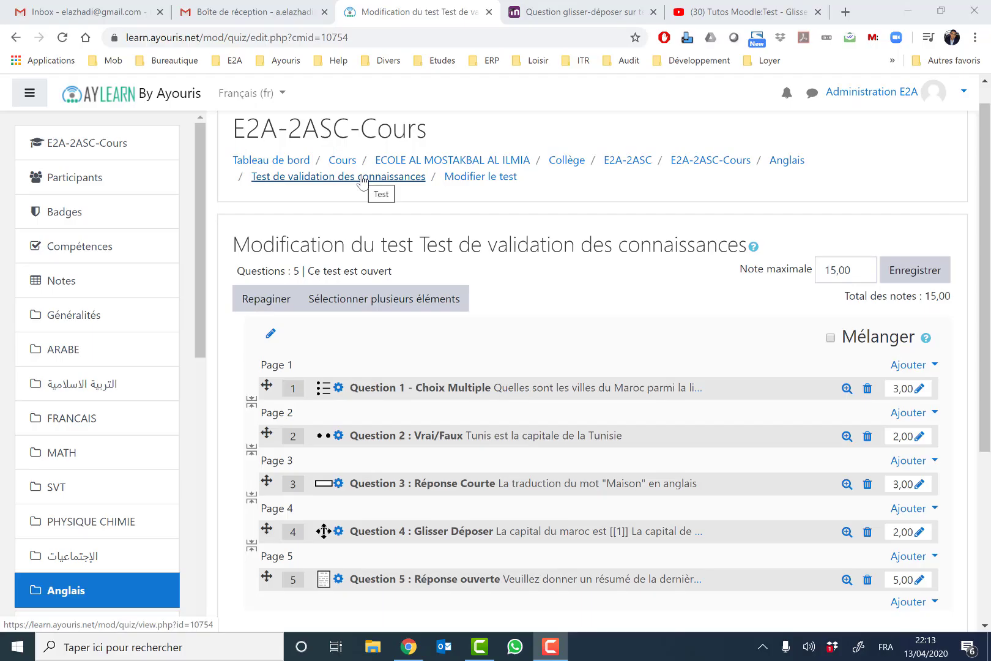
# Step: Start a timed preview attempt from the test's overview page, and check the remaining time and the mark for question 1
pyautogui.click(363, 178)
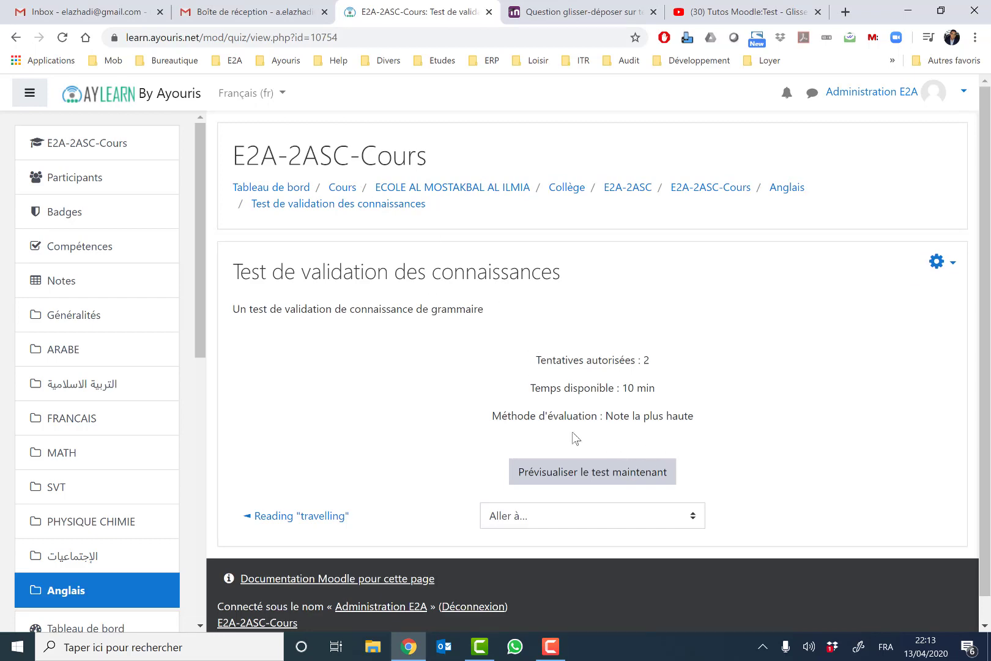
pyautogui.click(602, 465)
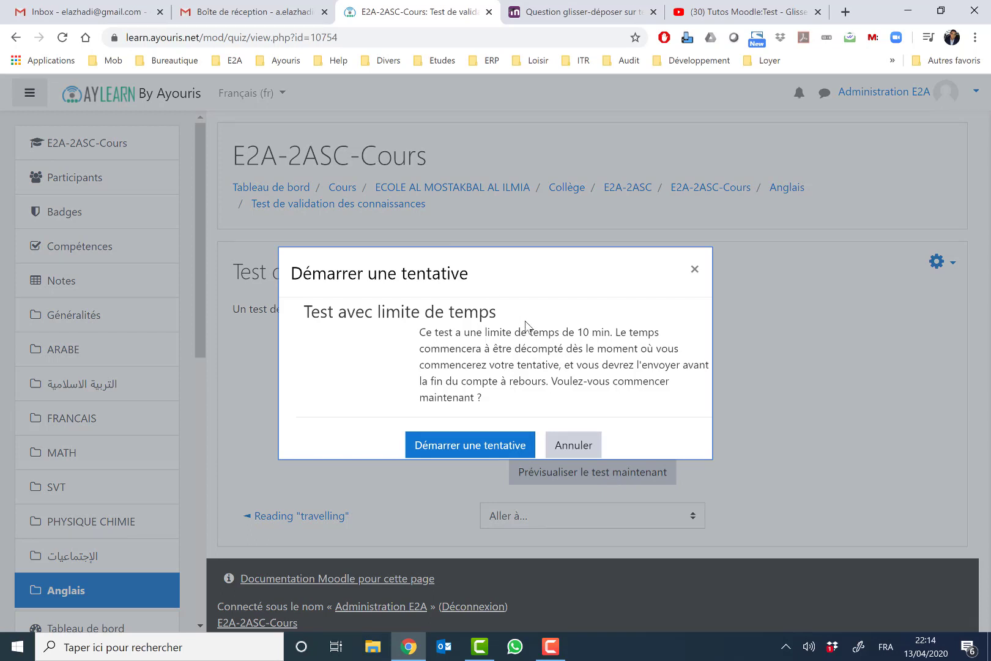
pyautogui.moveTo(419, 332); pyautogui.dragTo(610, 331)
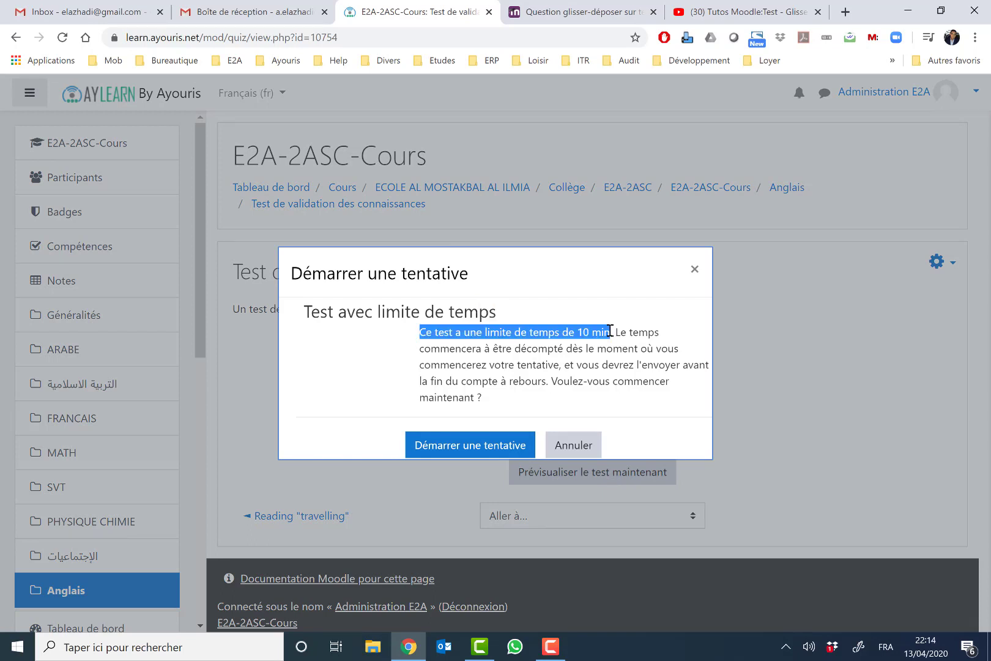
pyautogui.click(484, 450)
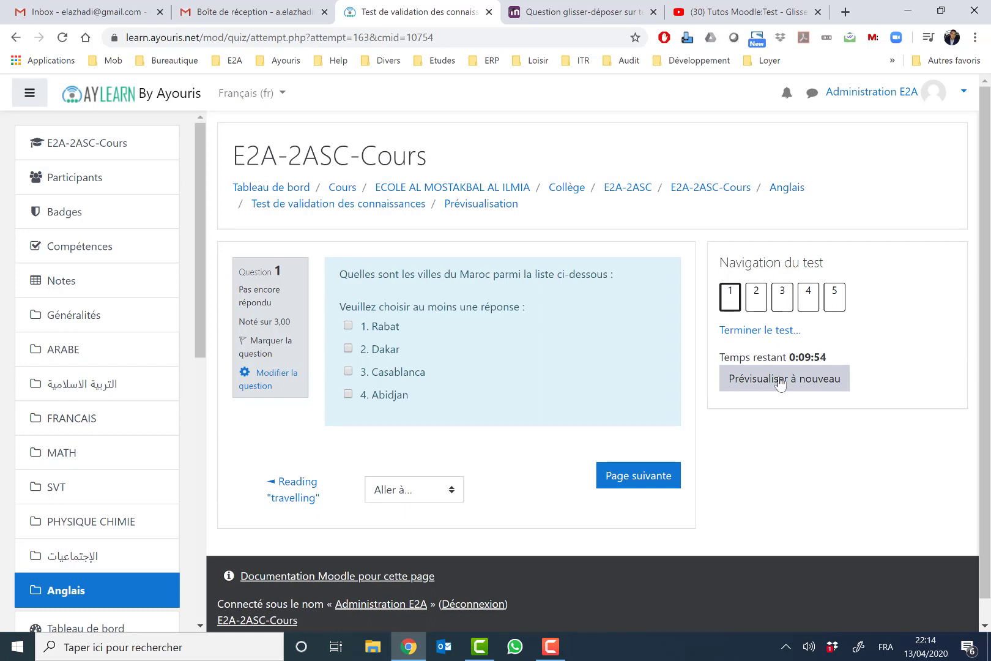
pyautogui.moveTo(789, 358); pyautogui.dragTo(827, 359)
pyautogui.moveTo(264, 321); pyautogui.dragTo(284, 322)
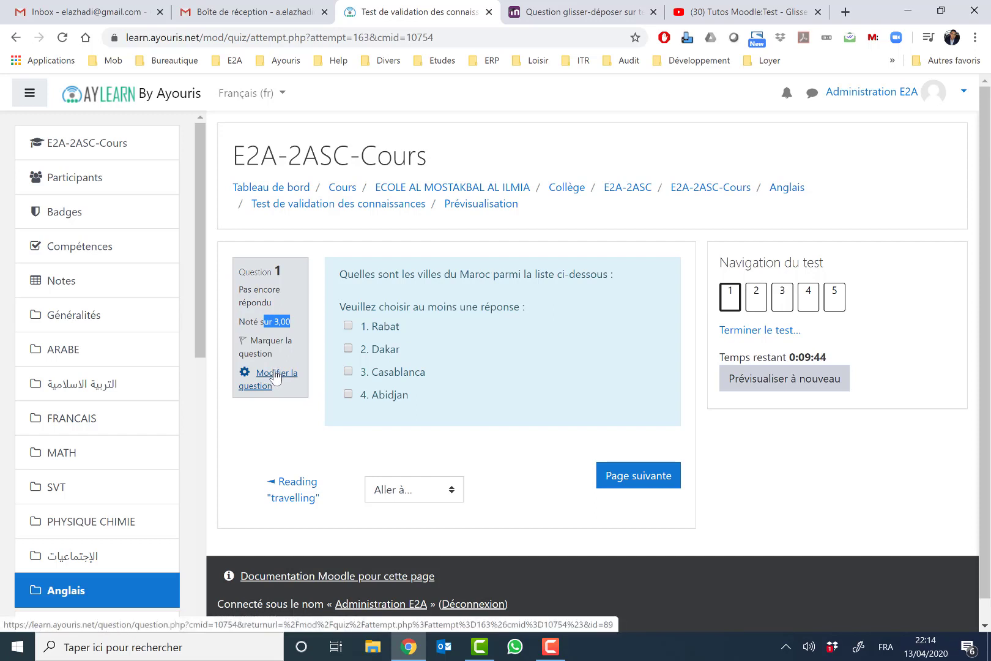
# Step: Answer question 1 with Dakar and Casablanca and question 2 with Vrai, and continue to question 3
pyautogui.click(358, 287)
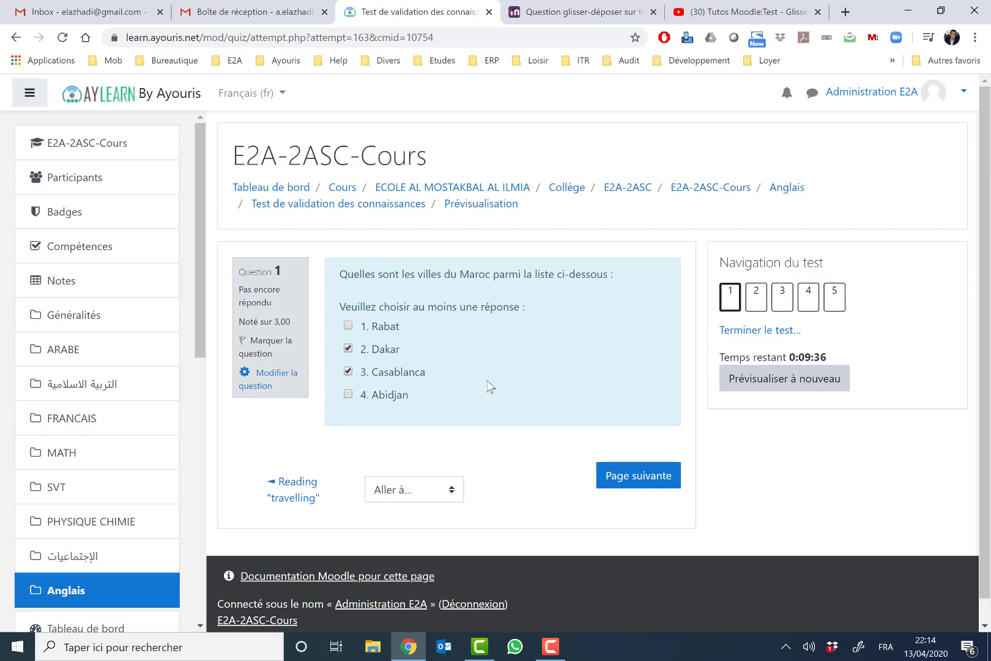
pyautogui.click(619, 479)
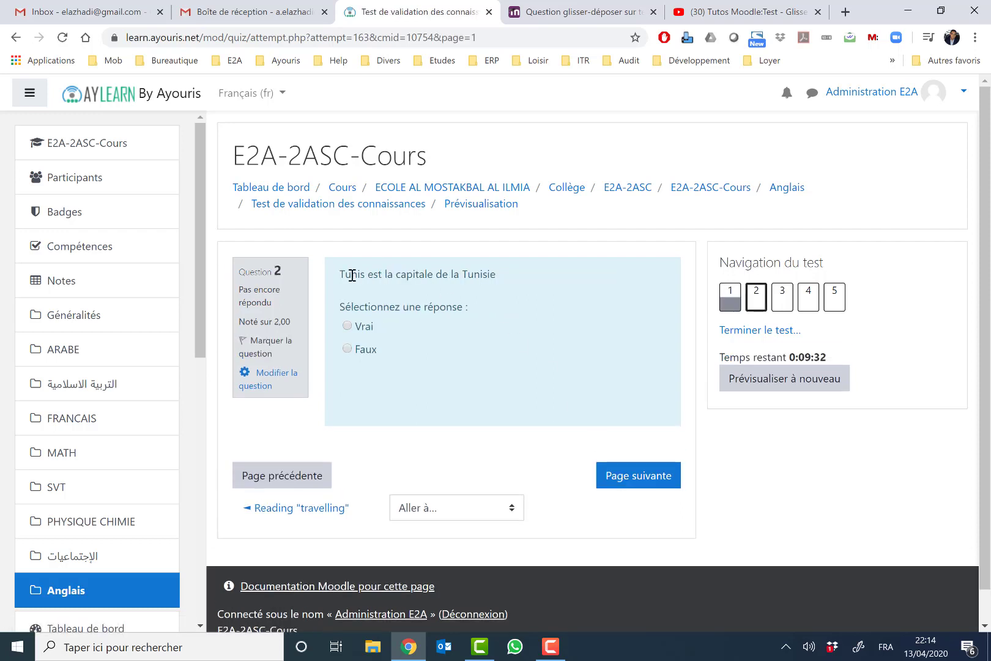
pyautogui.click(347, 327)
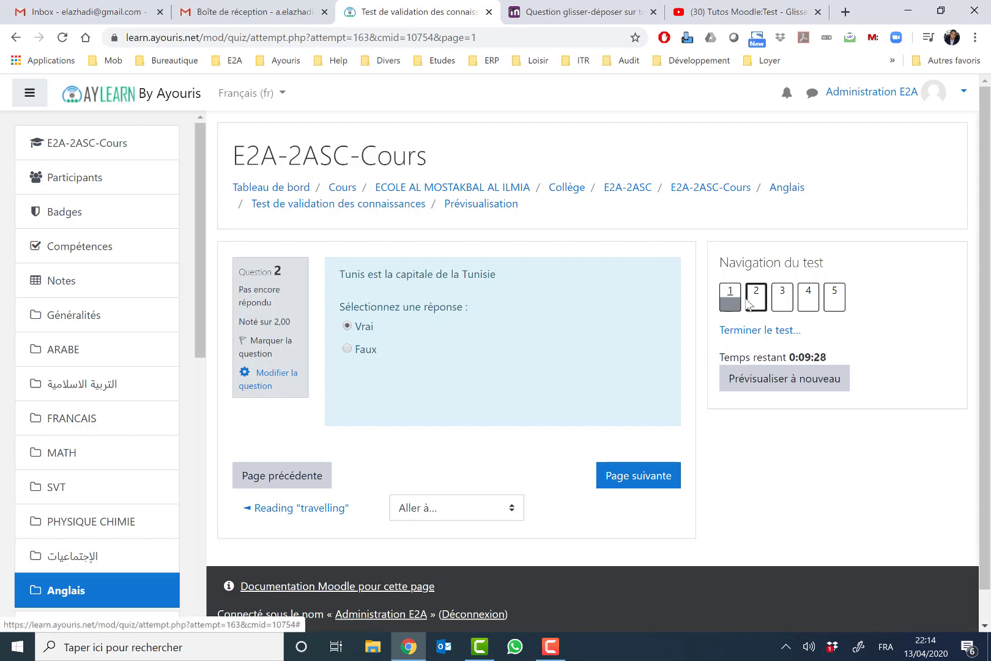
pyautogui.click(657, 480)
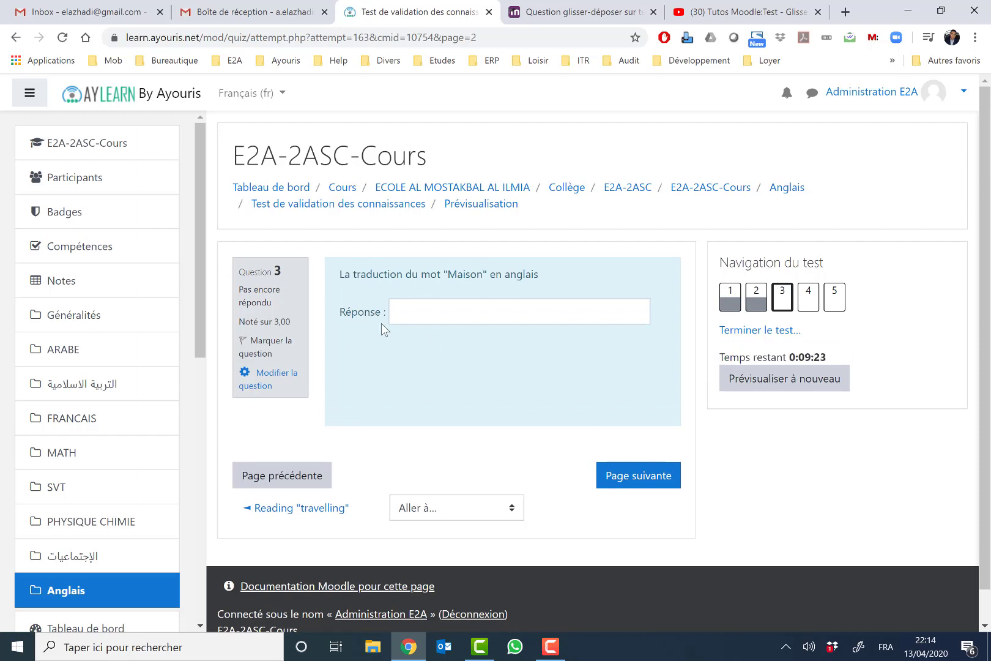
# Step: Answer the translation in question 3 with "home" and continue to question 4
pyautogui.click(477, 311)
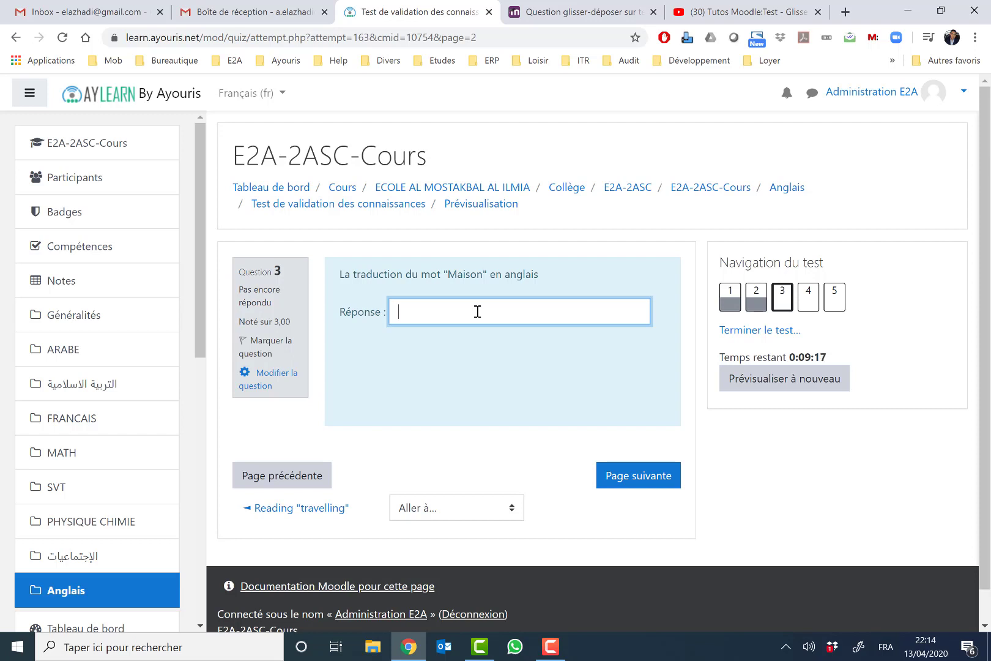
pyautogui.write('home')
pyautogui.click(642, 479)
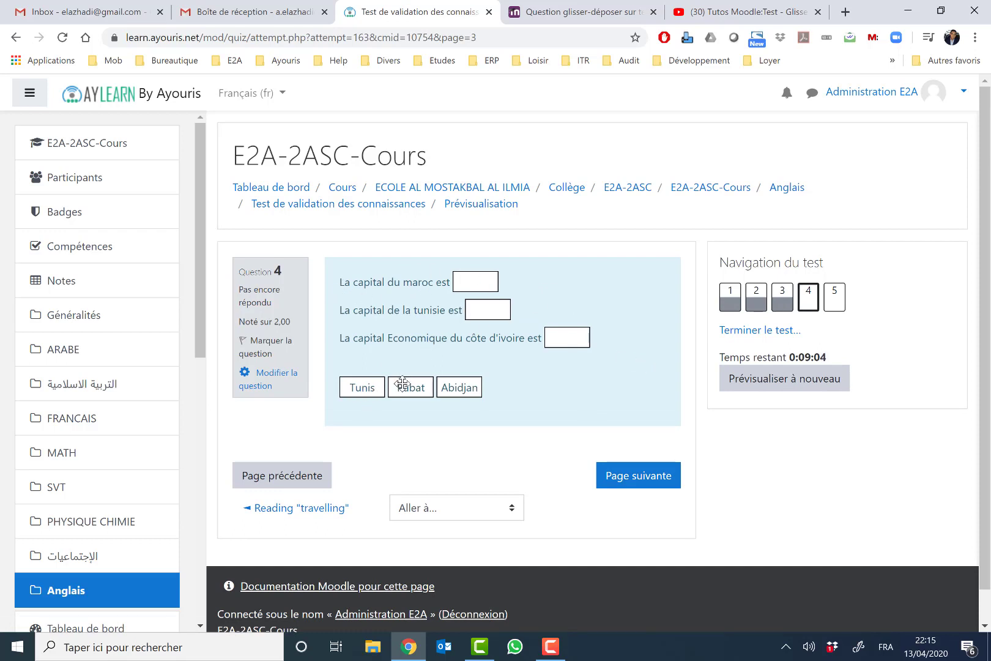
# Step: Fill question 4's blanks with Rabat for Maroc, Abidjan for Tunisie and Tunis for Côte d'Ivoire, and continue to question 5
pyautogui.moveTo(403, 384); pyautogui.dragTo(466, 278)
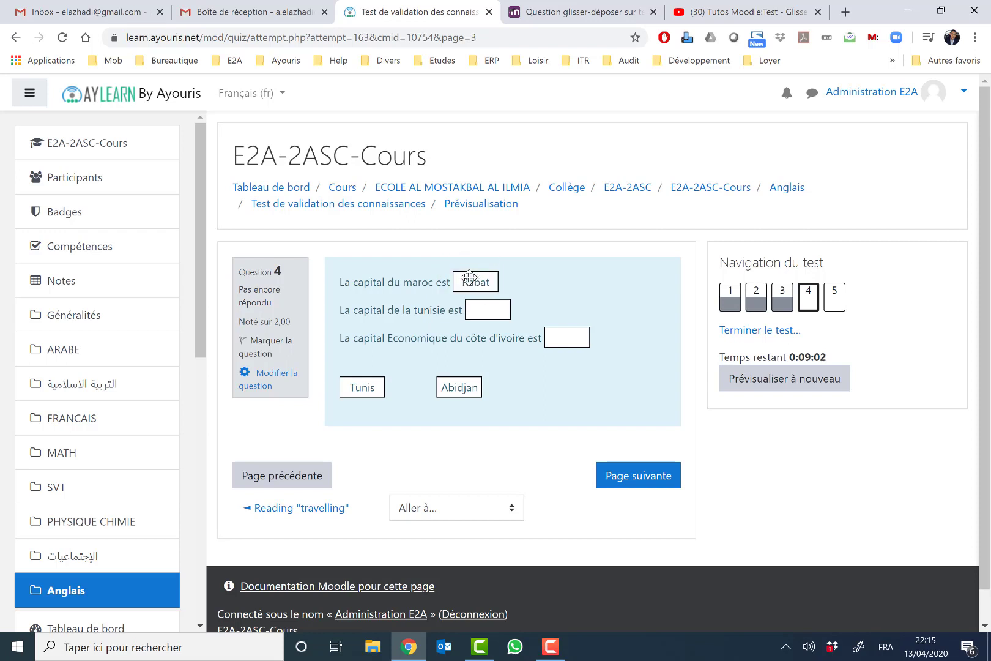
pyautogui.moveTo(378, 381); pyautogui.dragTo(569, 342)
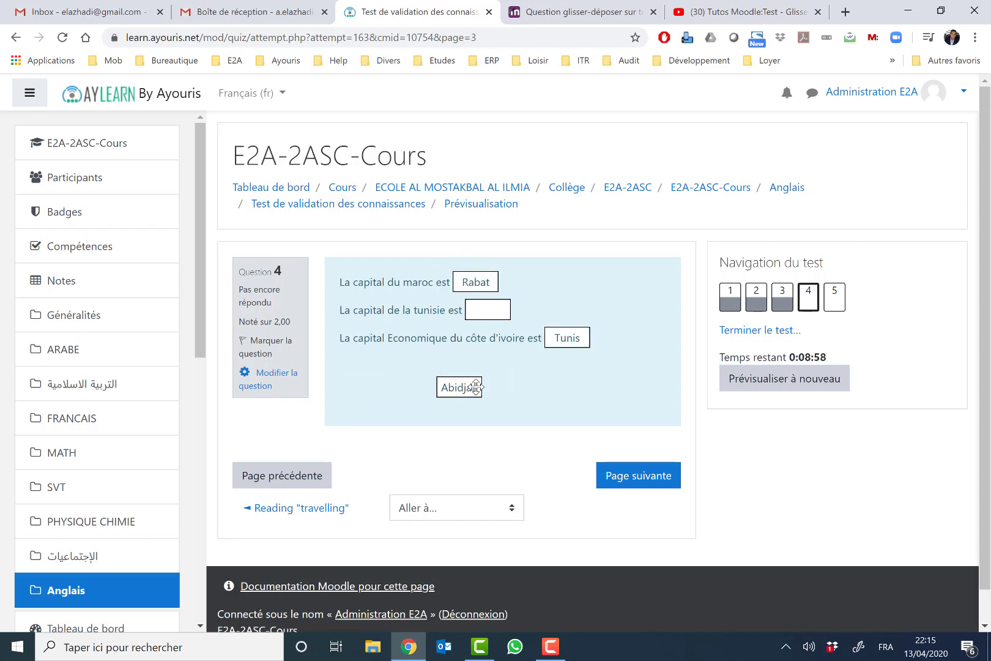
pyautogui.moveTo(471, 387); pyautogui.dragTo(493, 314)
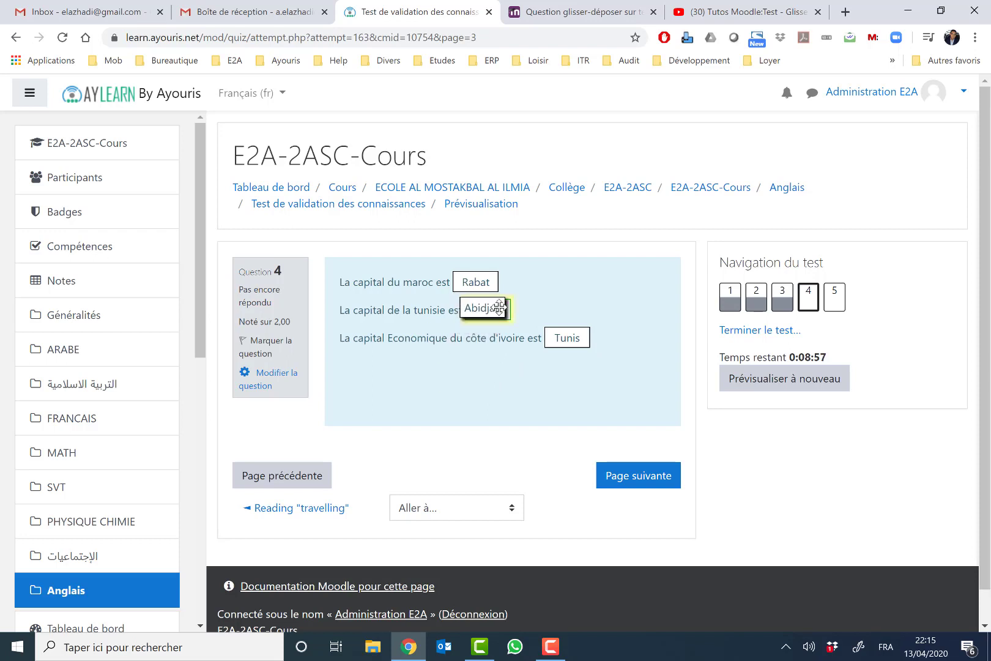
pyautogui.click(633, 475)
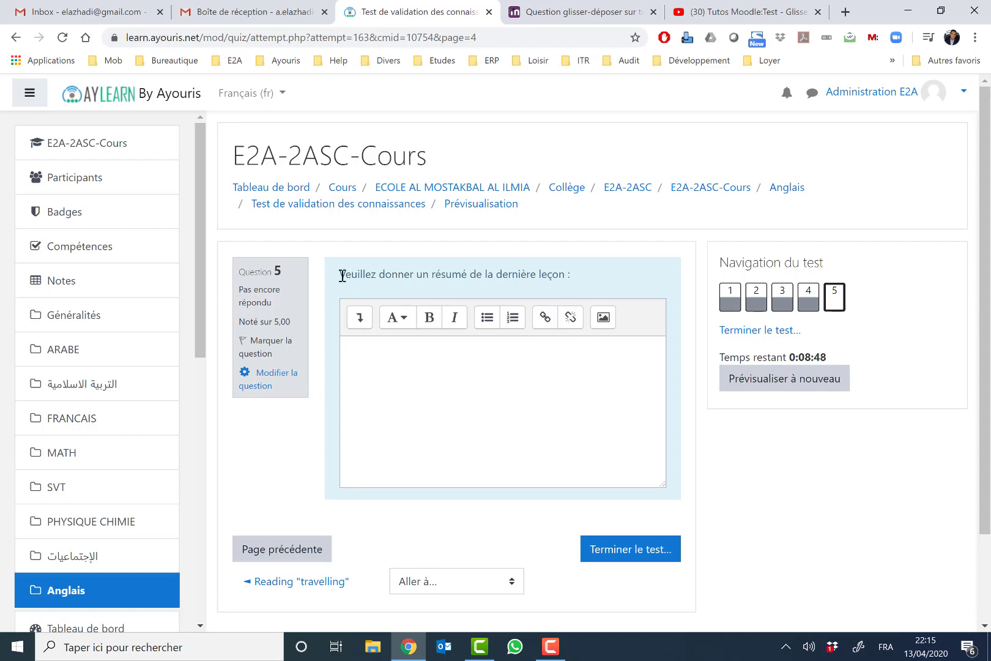
# Step: Enter the placeholder lines "kdfkjfsd", "dsf", "sdf", an empty line, "sdf" and "sdf" as the answer to question 5
pyautogui.moveTo(340, 274); pyautogui.dragTo(568, 282)
pyautogui.click(521, 376)
pyautogui.write('kdfkjfsd')
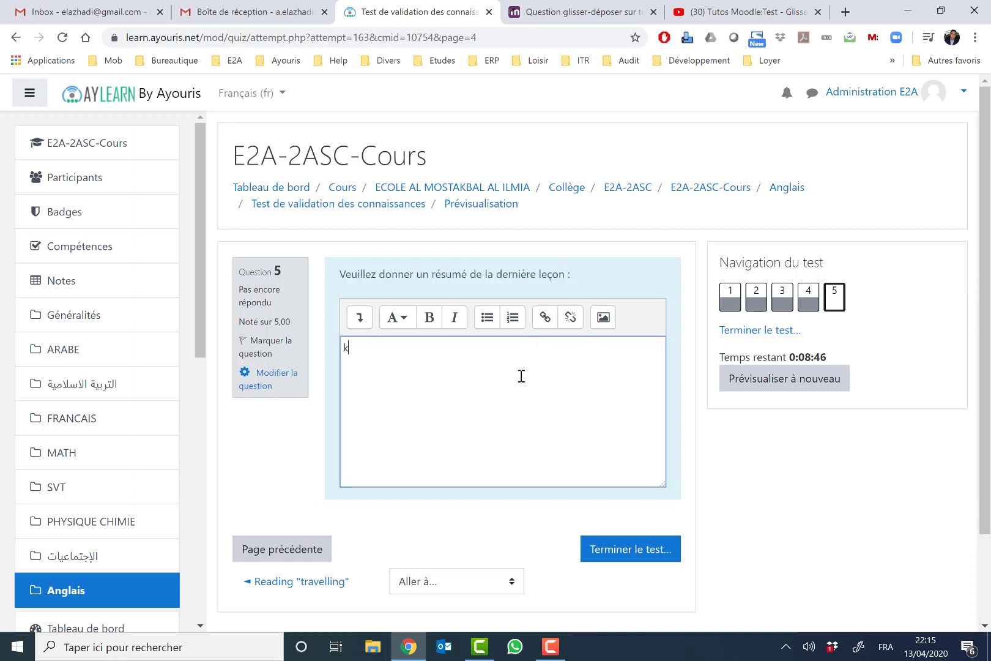
pyautogui.press('Return')
pyautogui.write('dsf')
pyautogui.press('Return')
pyautogui.press('Return')
pyautogui.write('sdf')
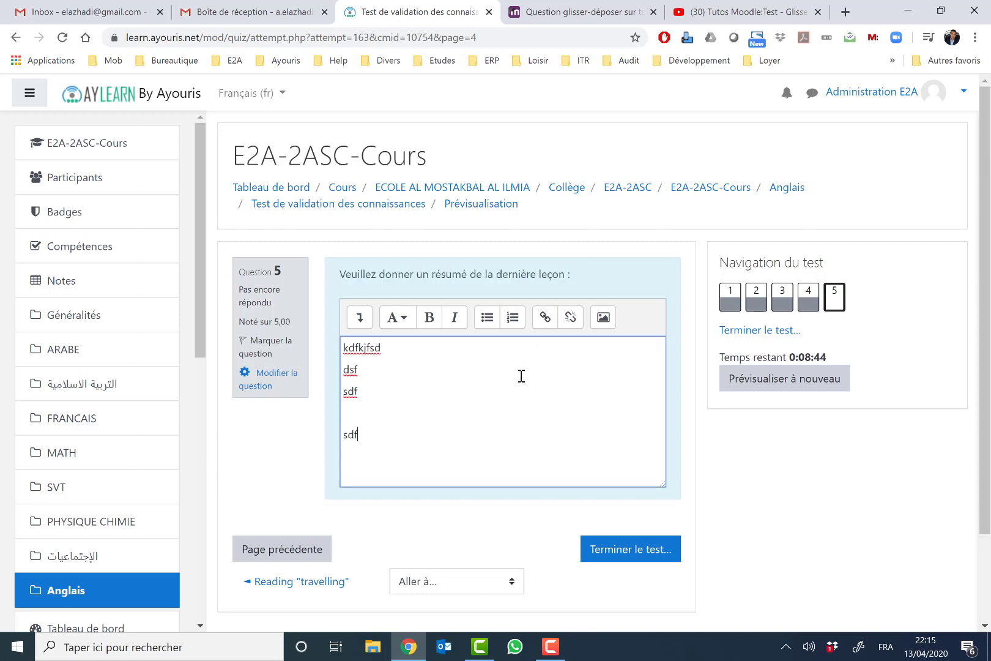
pyautogui.press('Return')
pyautogui.write('sdf')
pyautogui.press('Return')
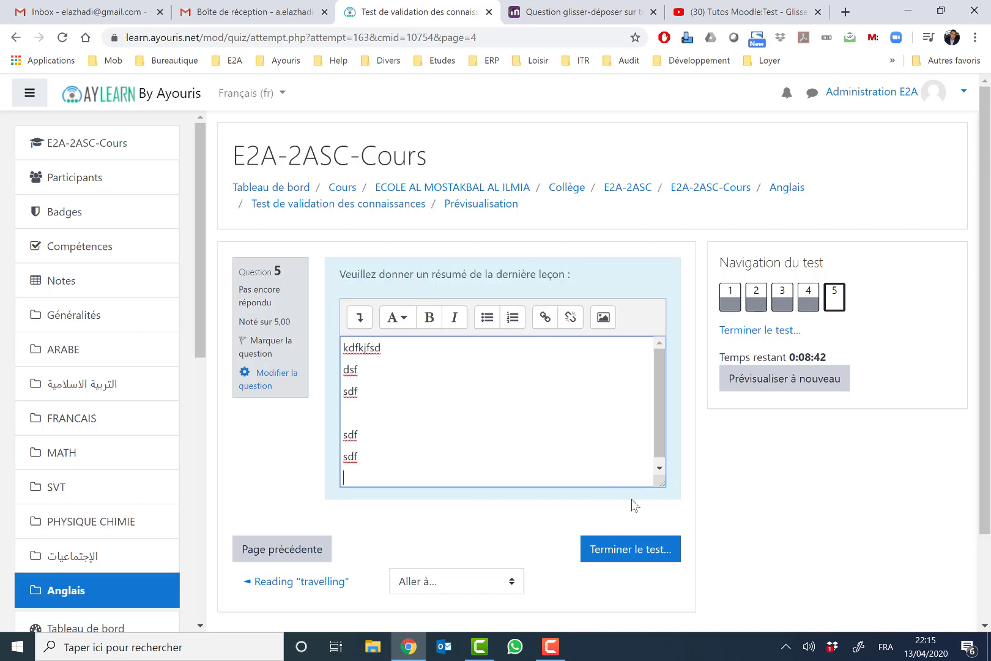
# Step: Finish the preview attempt from its last question and submit all the answers, confirming the submission
pyautogui.click(644, 559)
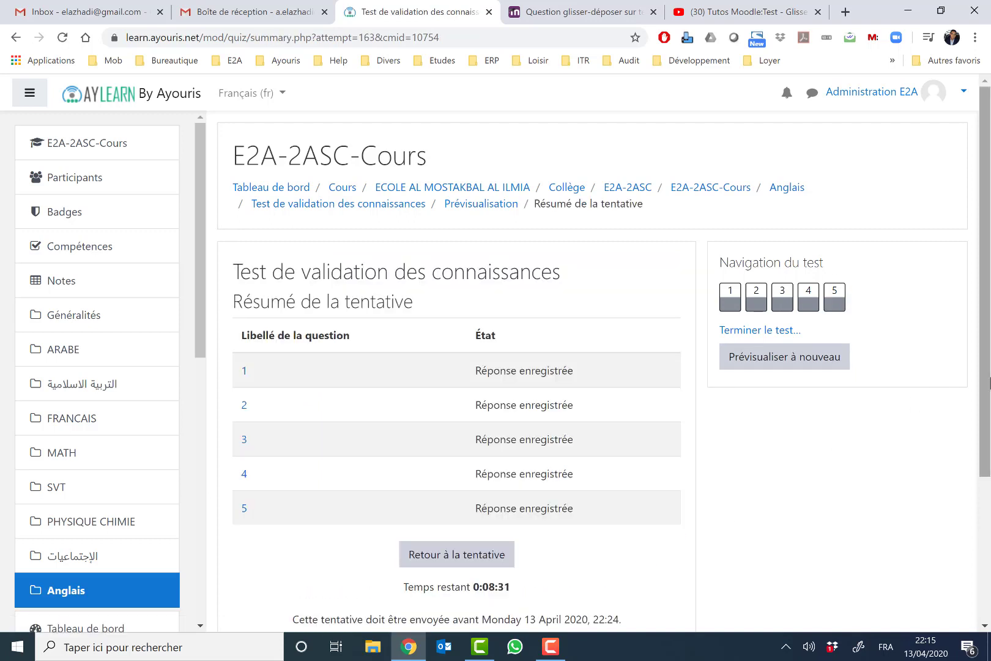
pyautogui.moveTo(988, 393); pyautogui.dragTo(990, 456)
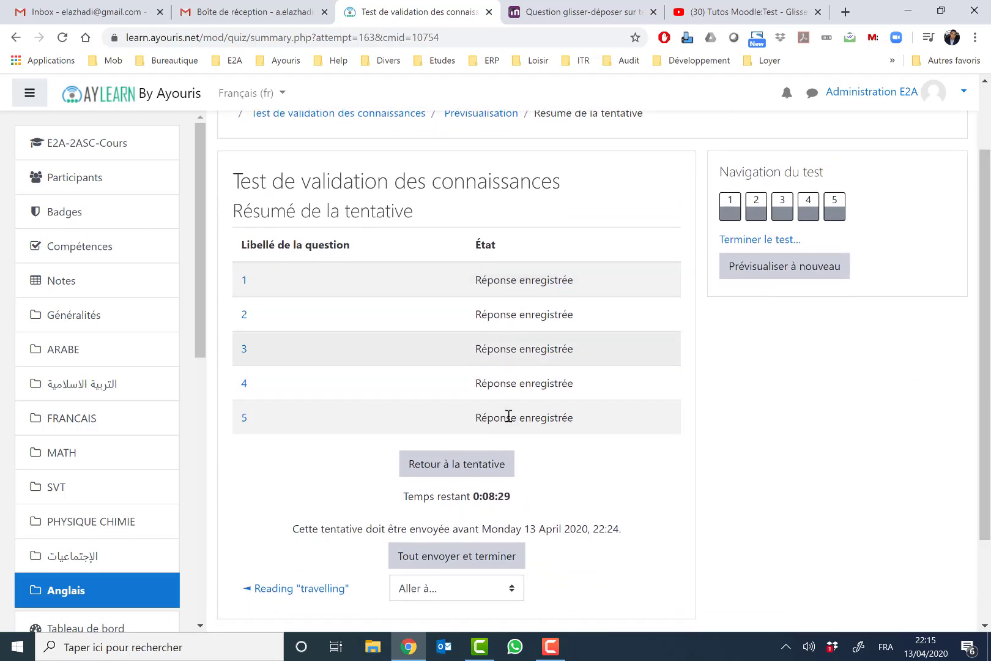
pyautogui.click(494, 558)
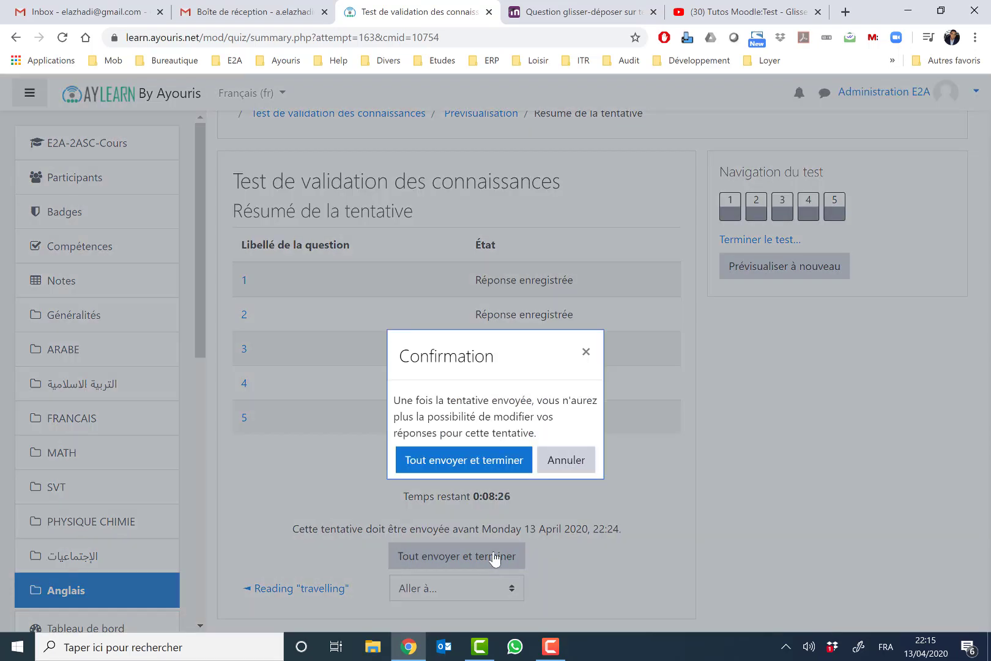
pyautogui.click(466, 461)
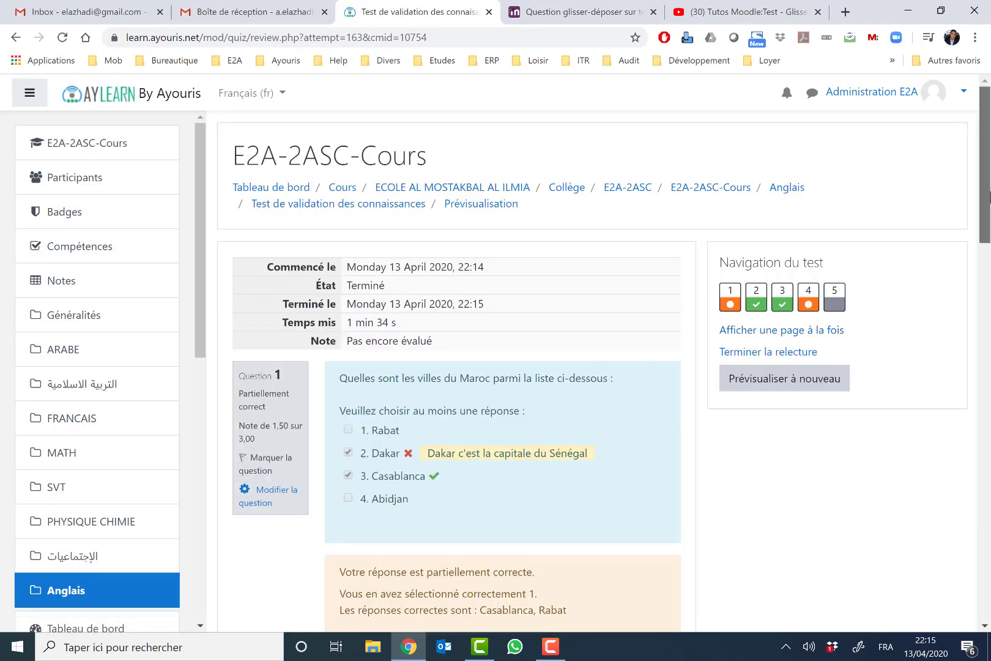
# Step: Review the marks, correct answers and feedback for questions 1 to 5 of the submitted attempt
pyautogui.scroll(-1, 922, 340)
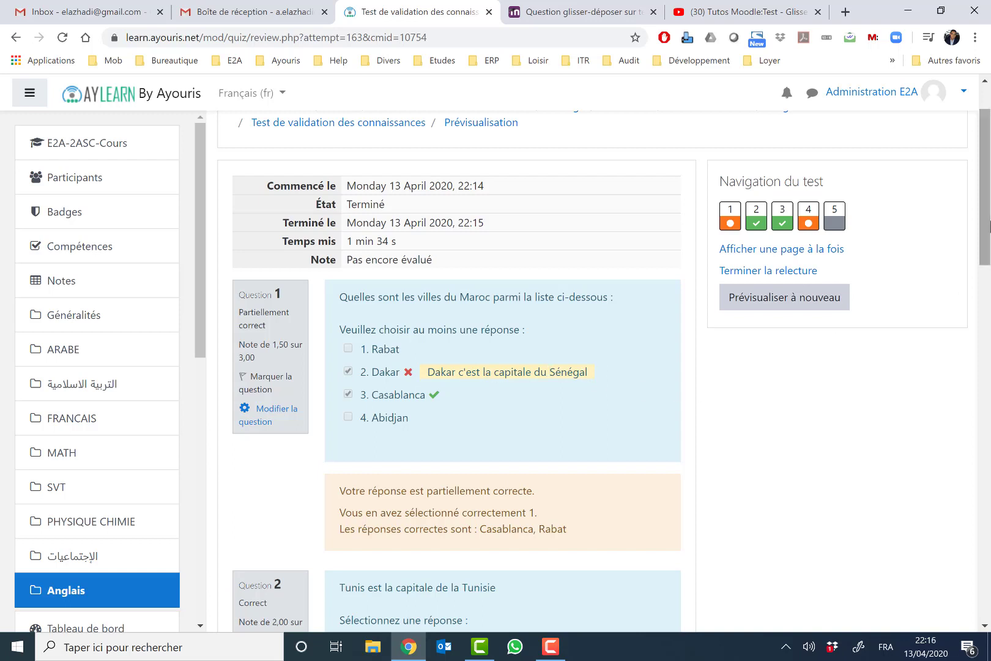
pyautogui.scroll(-2, 836, 335)
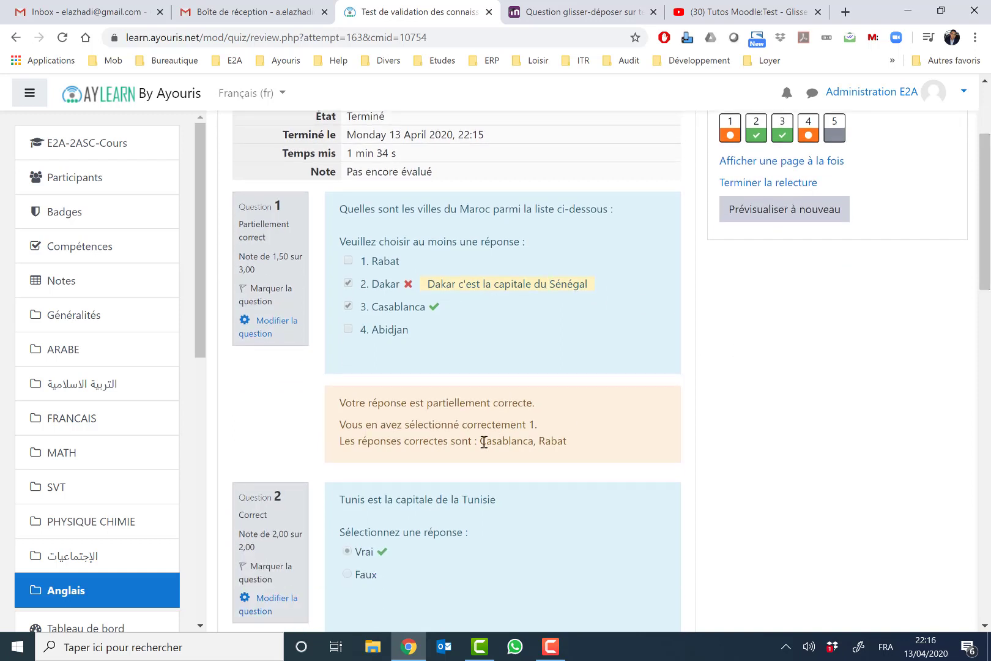
pyautogui.doubleClick(496, 440)
pyautogui.moveTo(563, 438); pyautogui.dragTo(574, 435)
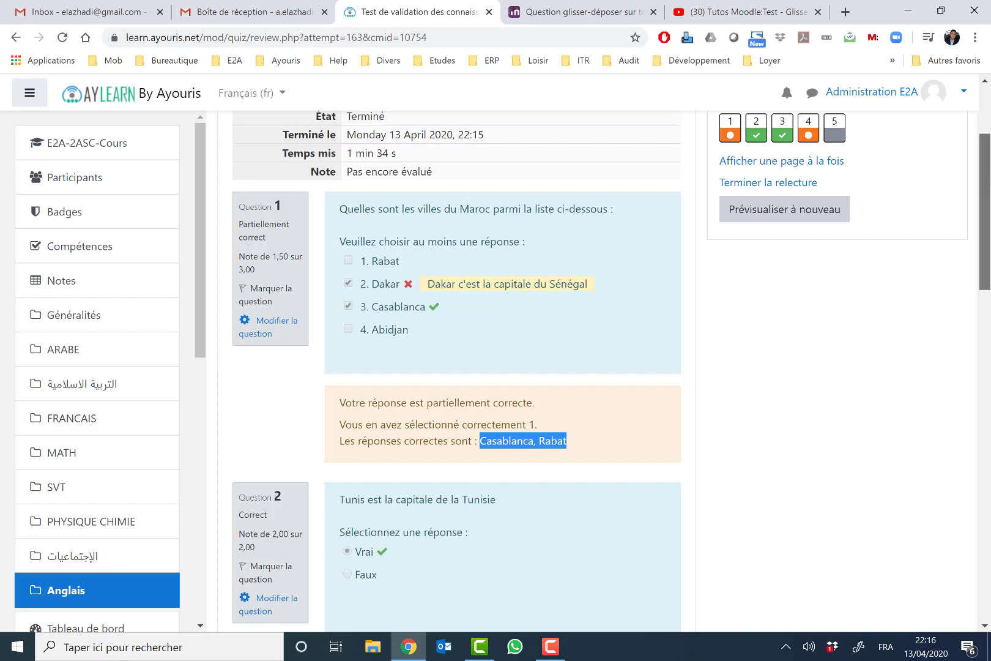
pyautogui.moveTo(985, 197); pyautogui.dragTo(989, 263)
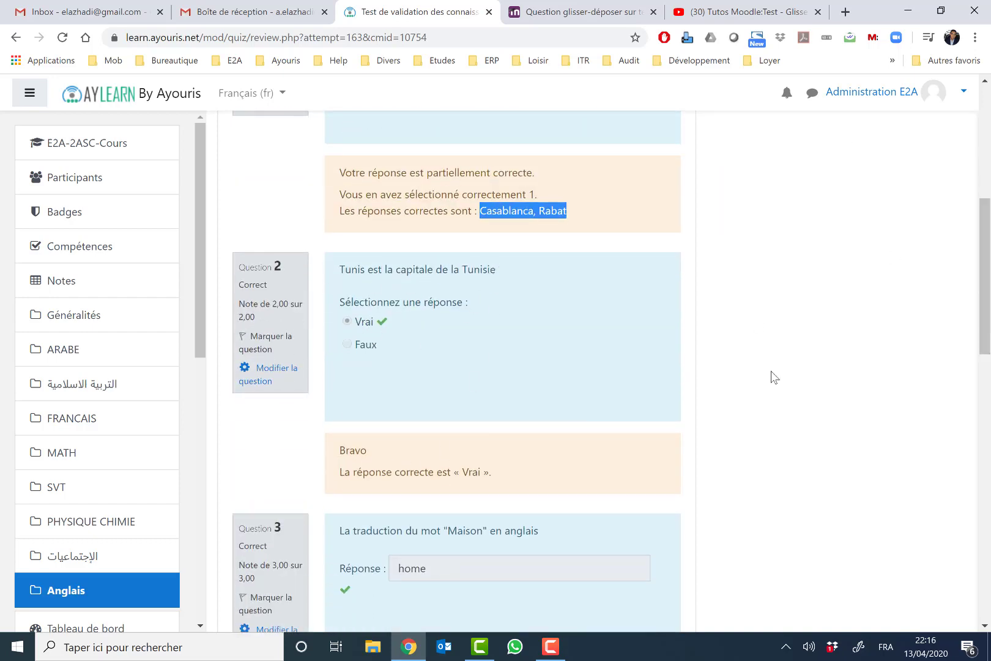
pyautogui.scroll(-4, 985, 275)
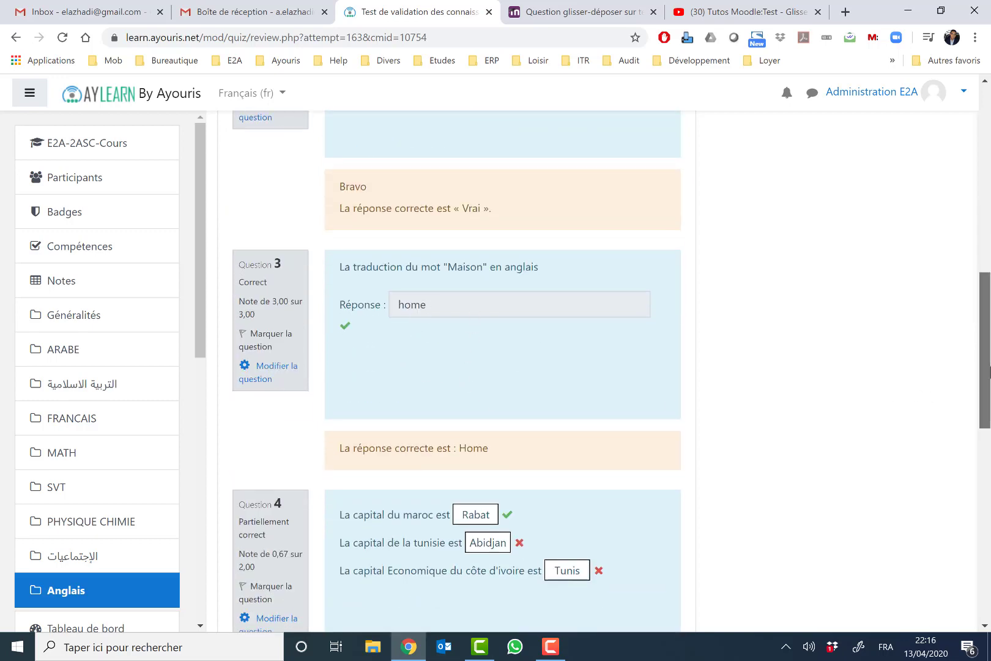
pyautogui.scroll(-2, 987, 397)
pyautogui.scroll(-1, 989, 428)
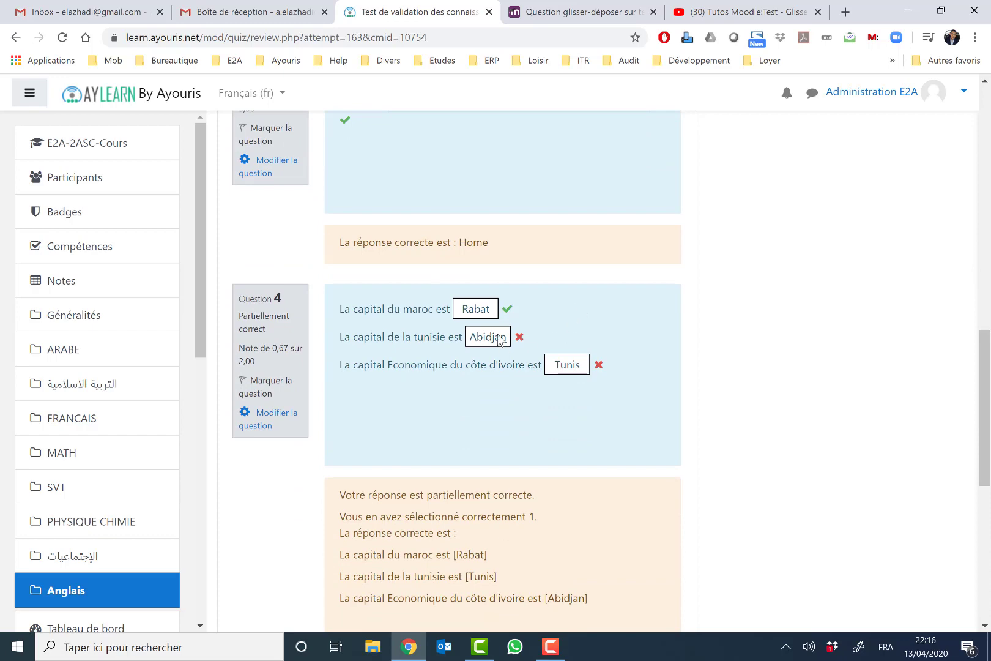
pyautogui.moveTo(985, 398); pyautogui.dragTo(989, 513)
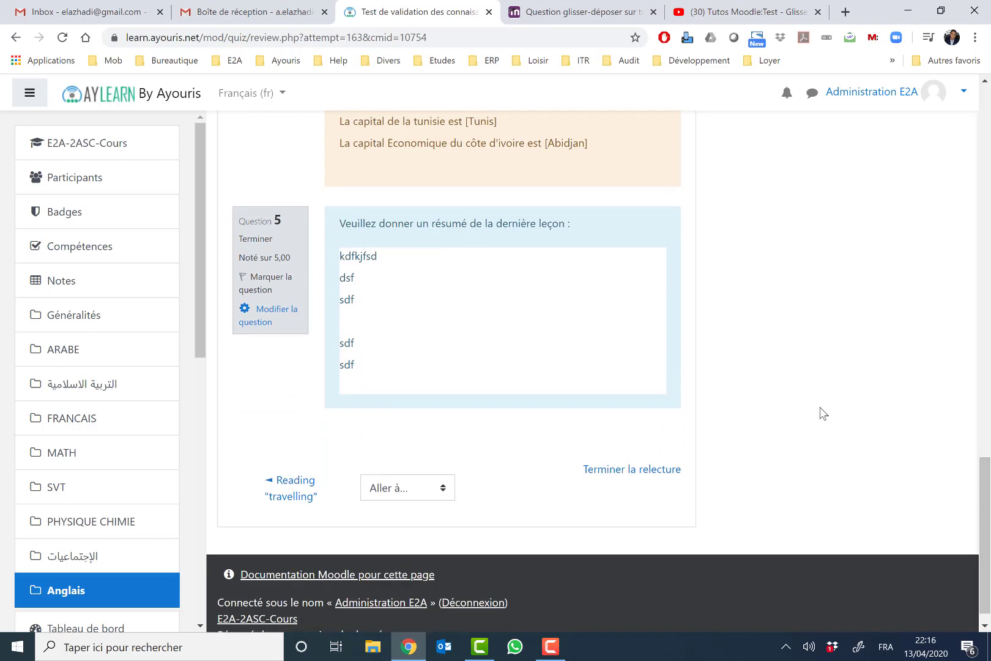
# Step: Finish the review and examine the summary of previous attempts on the test's overview page
pyautogui.click(632, 469)
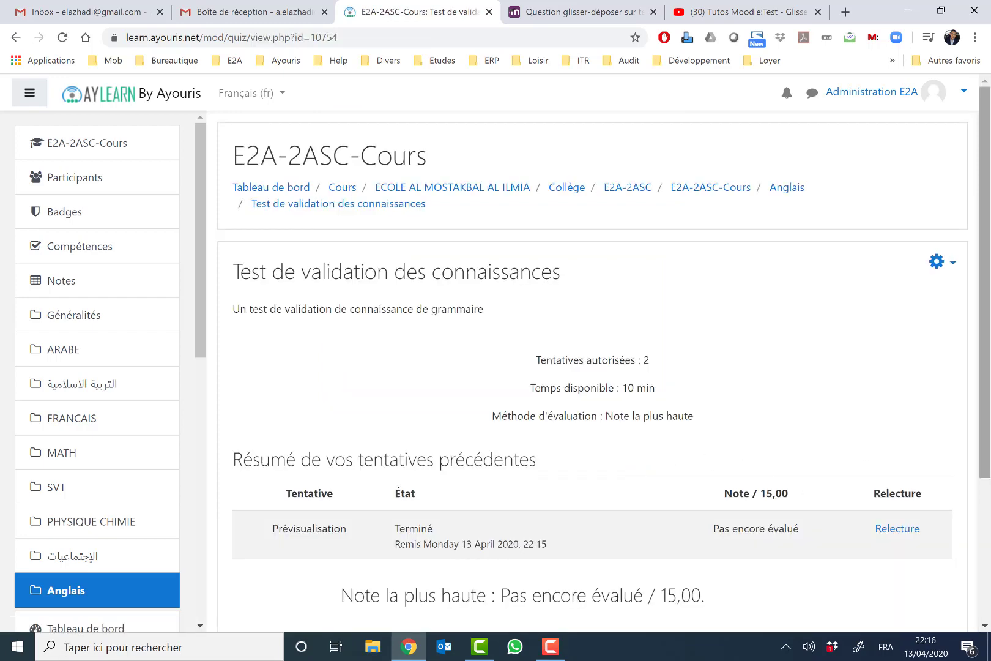
pyautogui.scroll(-2, 988, 386)
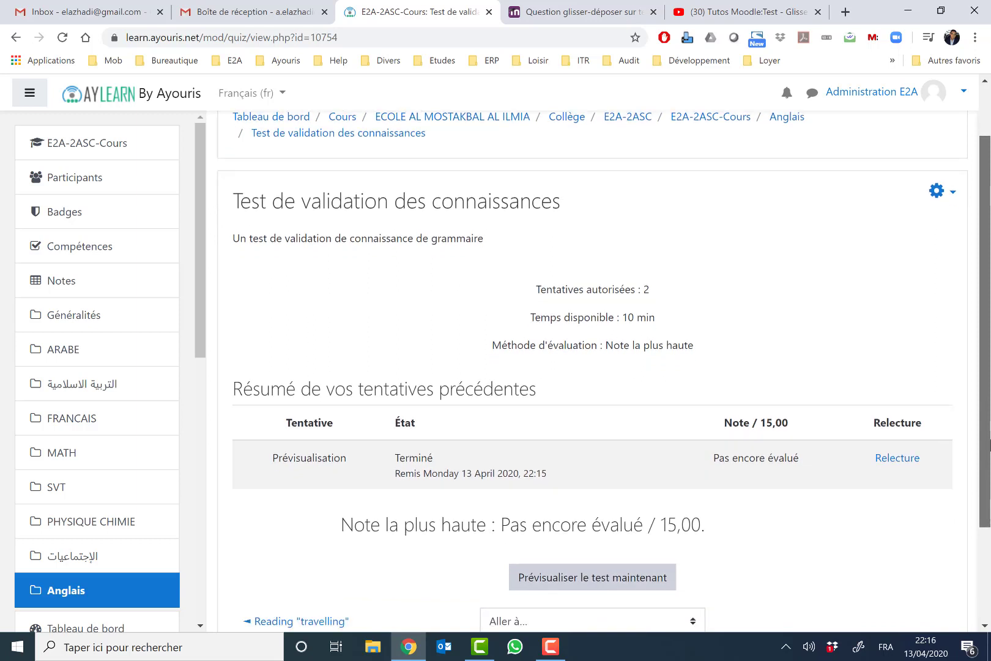